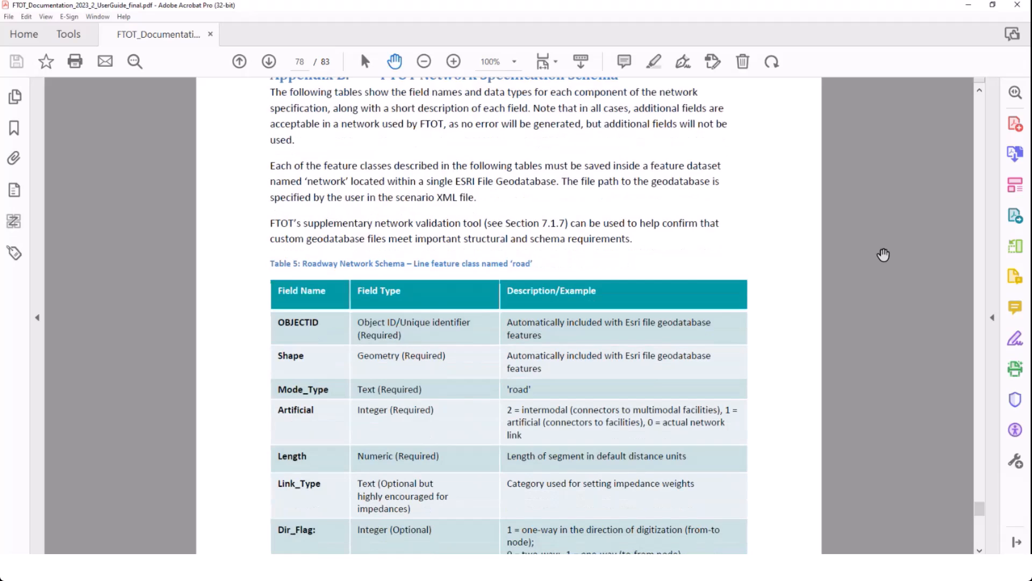
# Read through the roadway network schema in Table 5 of the user guide's network specification appendix.
pyautogui.scroll(-3, 884, 255)
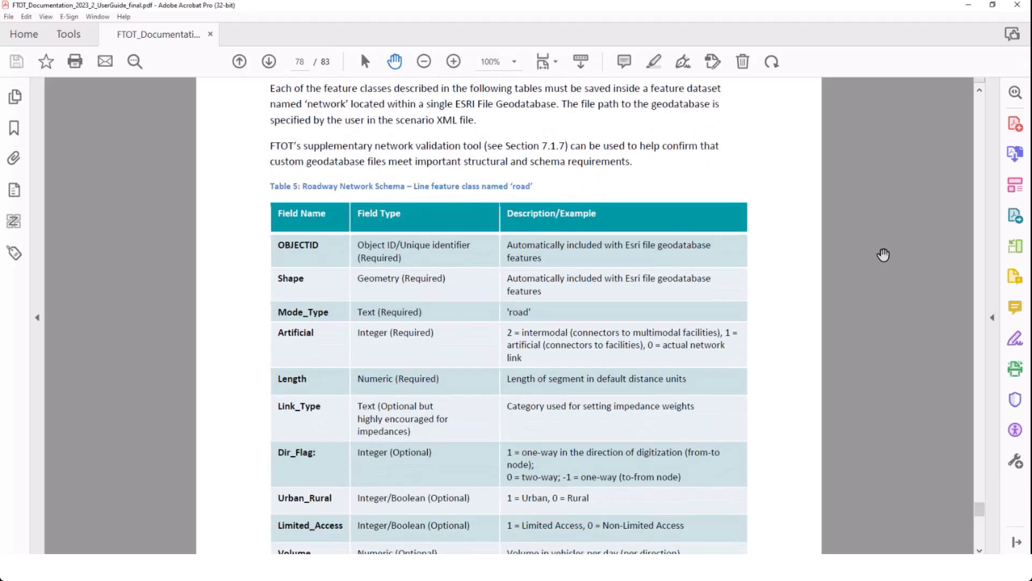
pyautogui.scroll(-3, 884, 255)
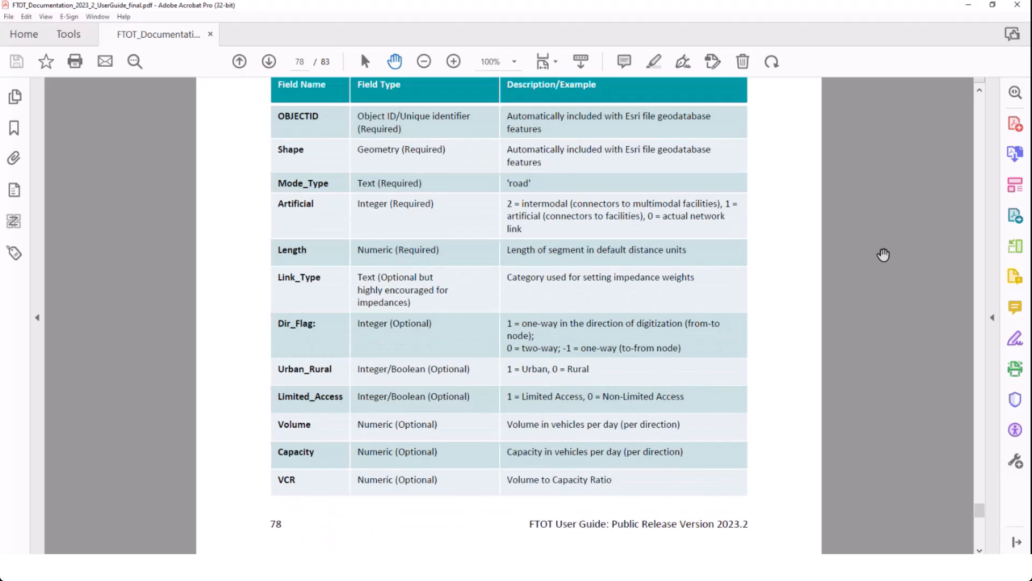
pyautogui.scroll(-3, 884, 255)
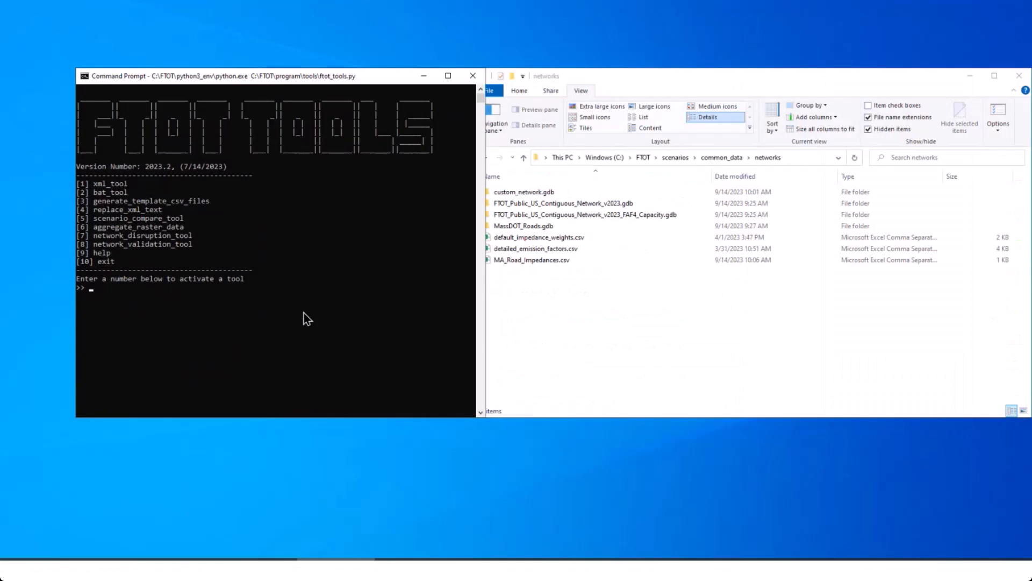
# Switch to the FTOT Tools command prompt and run the network validation tool on custom_network.gdb from the networks folder.
pyautogui.write('8')
pyautogui.press('Return')
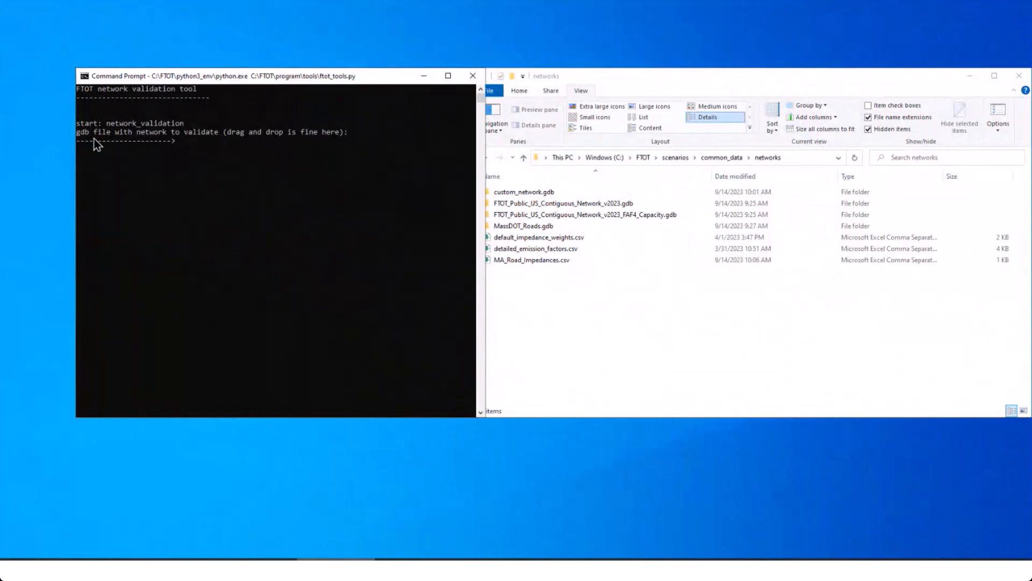
pyautogui.click(599, 350)
pyautogui.click(548, 192)
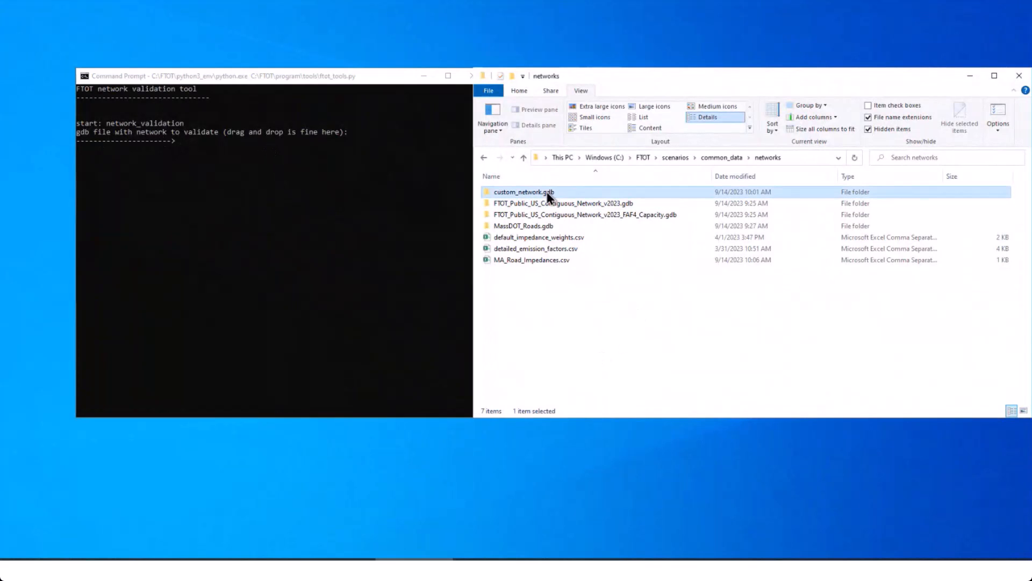
pyautogui.moveTo(549, 192); pyautogui.dragTo(211, 182)
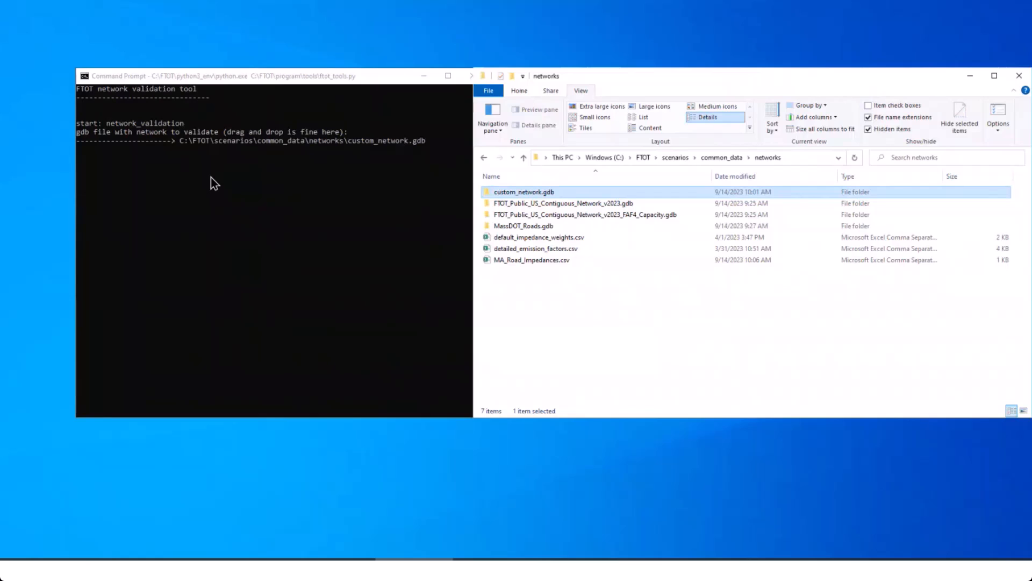
pyautogui.click(214, 184)
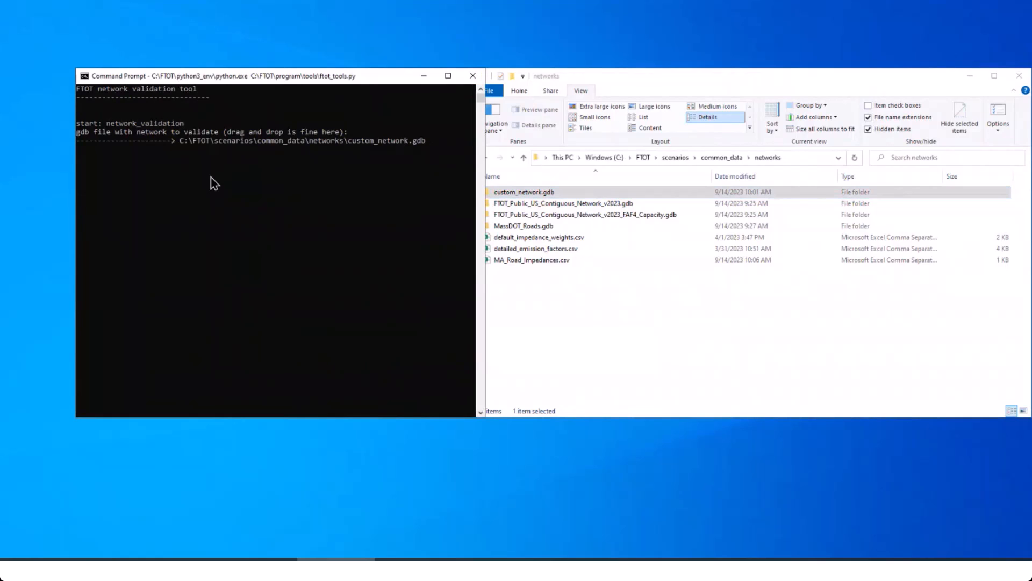
pyautogui.press('Return')
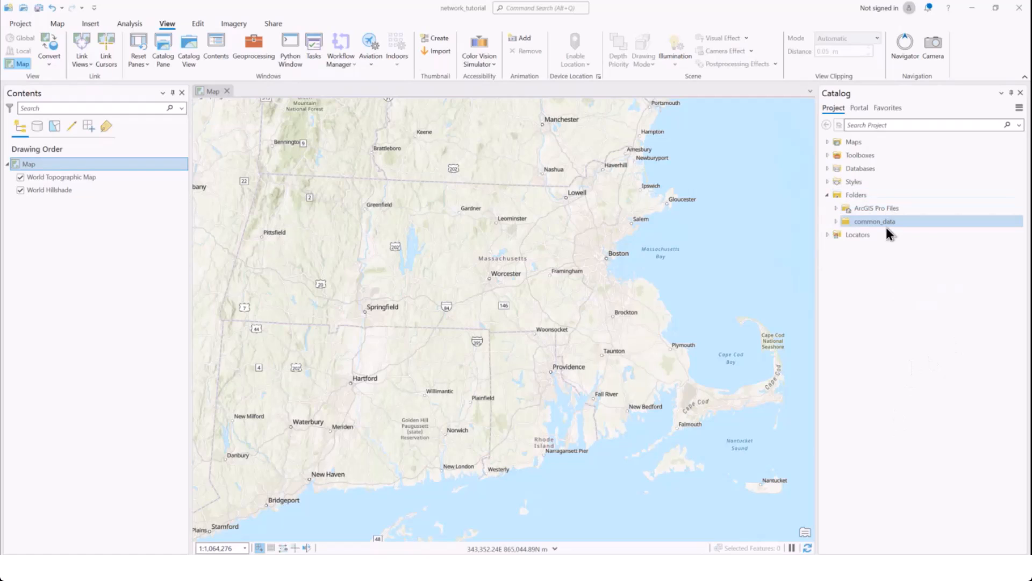
# In ArcGIS Pro, add the EOTROADS_ARC feature class from MassDOT_Roads.gdb in common_data\networks to the map, and collapse the folder tree.
pyautogui.click(836, 222)
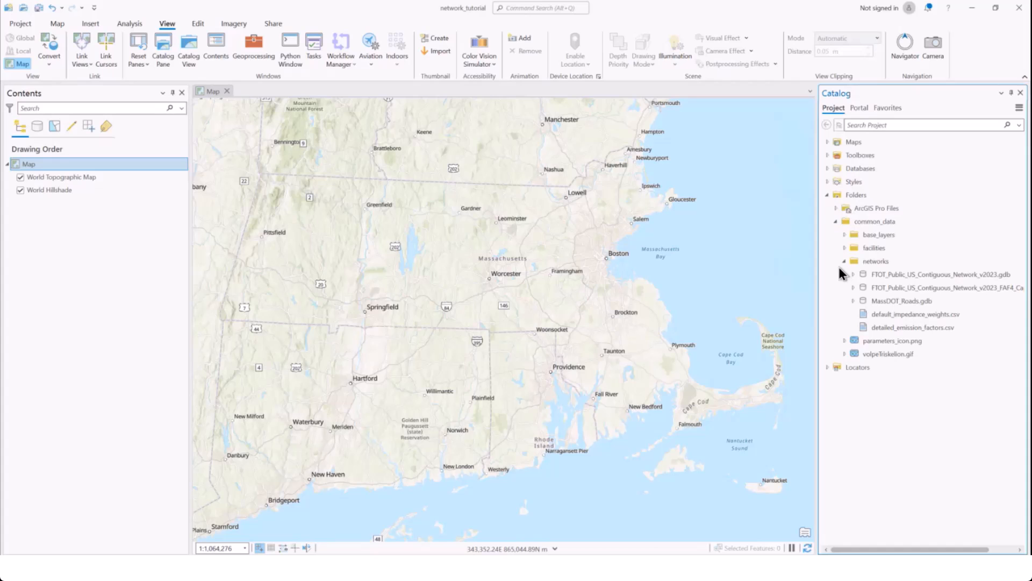
pyautogui.moveTo(948, 309)
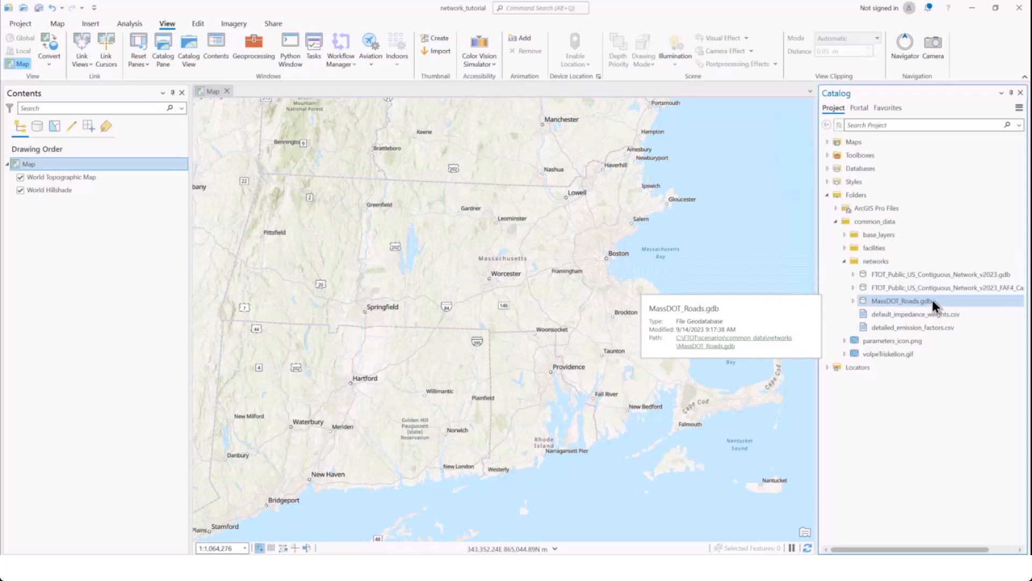
pyautogui.click(853, 301)
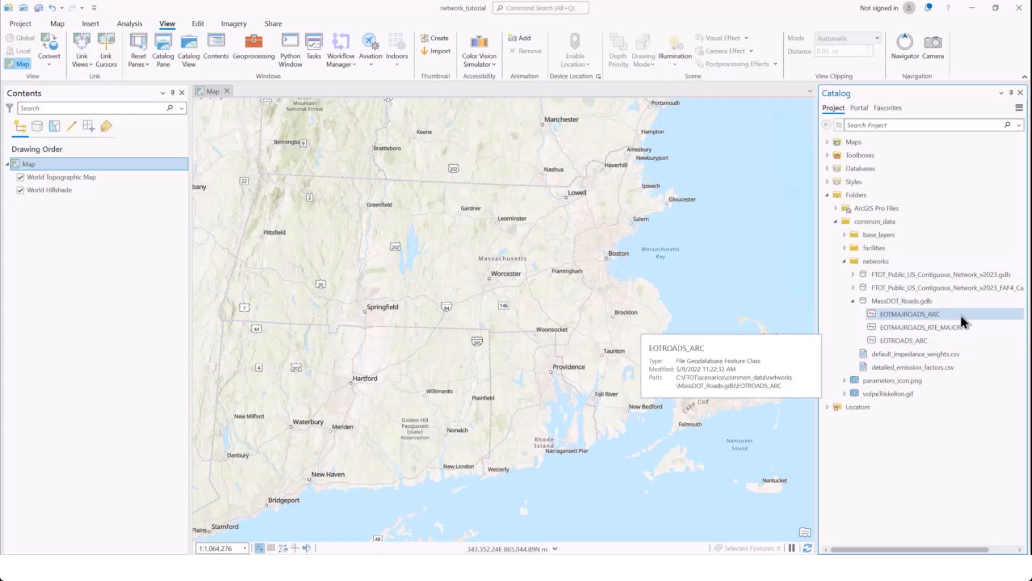
pyautogui.click(934, 343)
pyautogui.moveTo(927, 341); pyautogui.dragTo(498, 278)
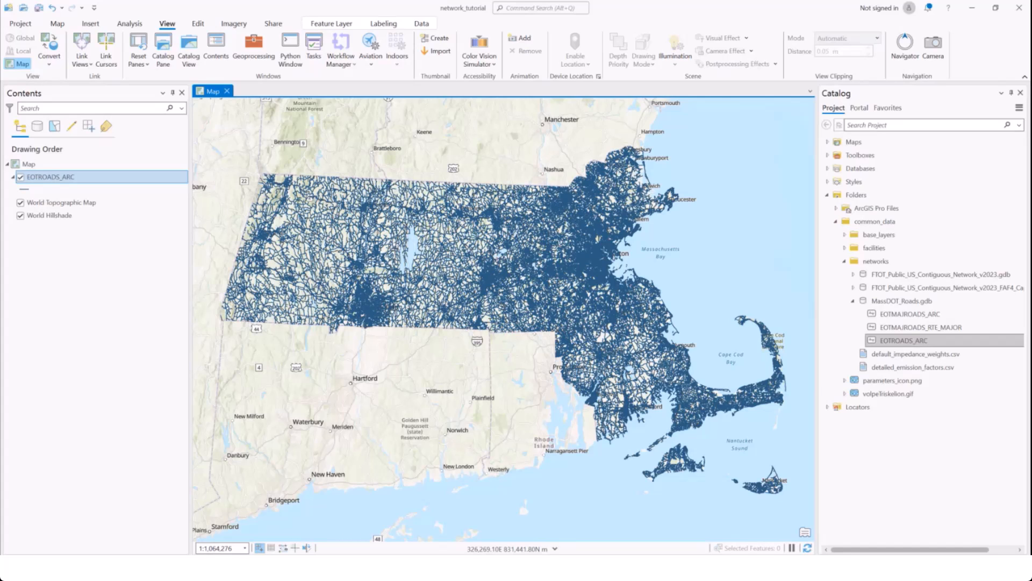
pyautogui.click(854, 301)
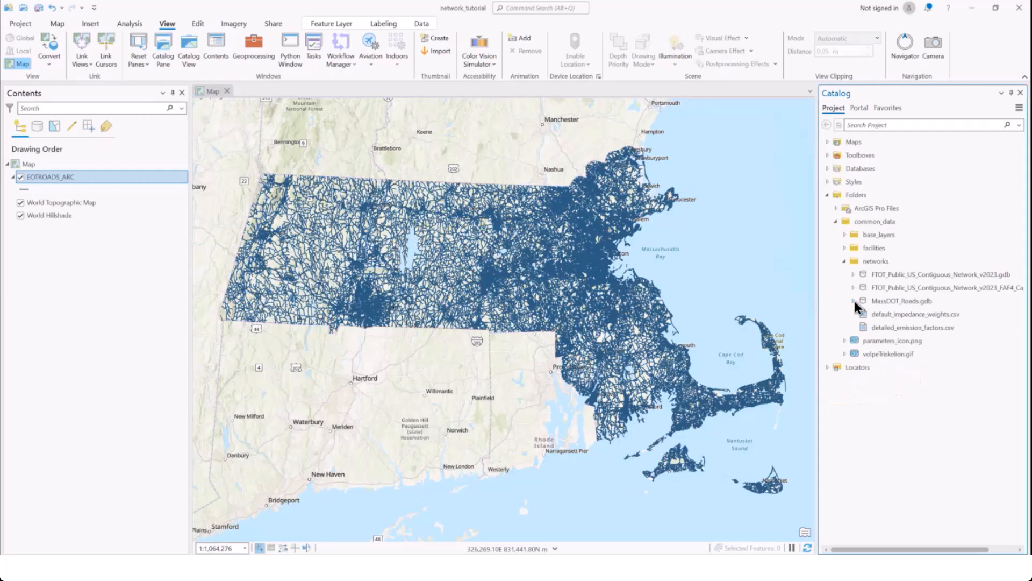
pyautogui.click(836, 222)
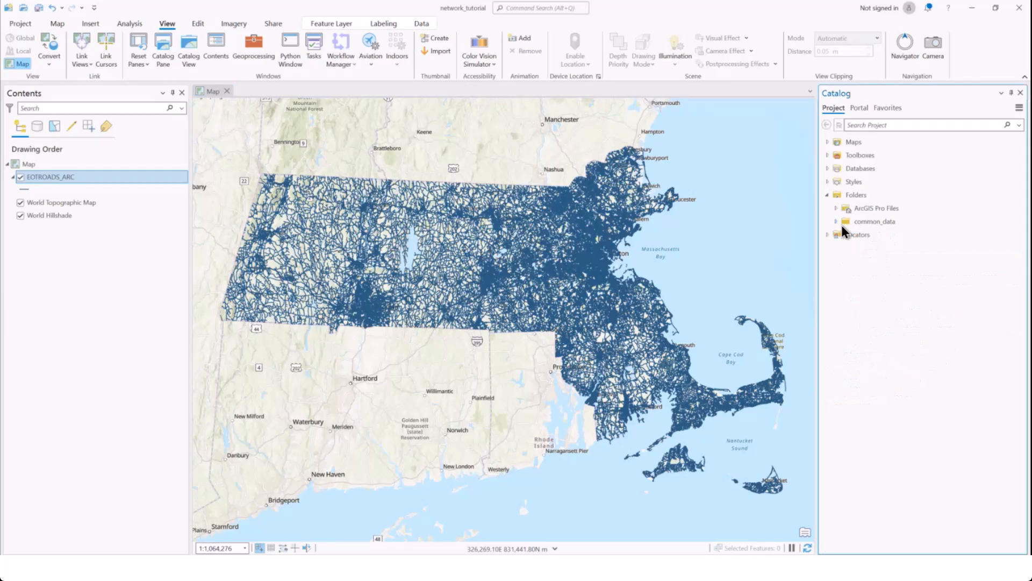
# Create a new file geodatabase named custom_network.gdb in the common_data\networks folder.
pyautogui.rightClick(843, 170)
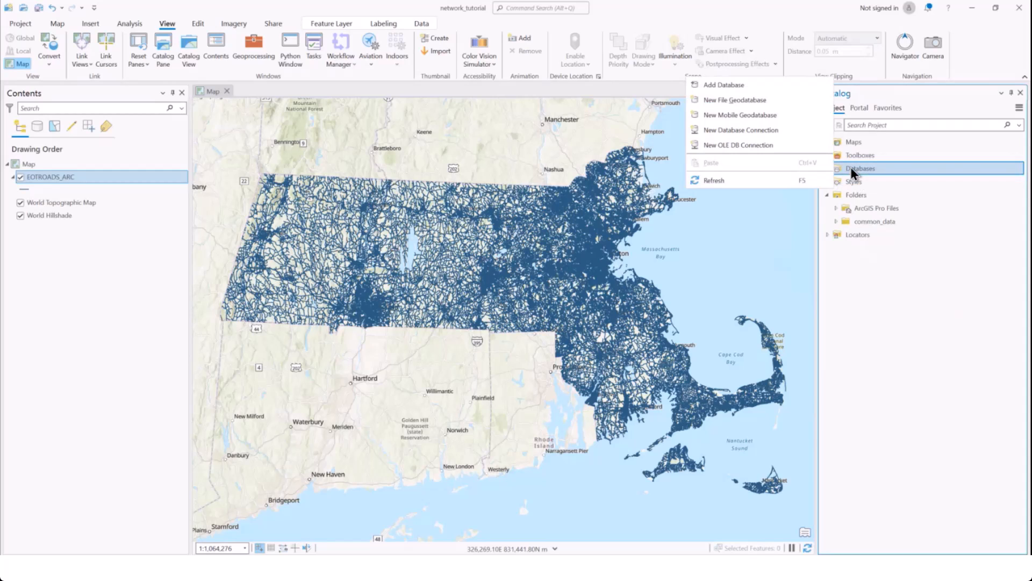
pyautogui.click(792, 101)
pyautogui.click(453, 347)
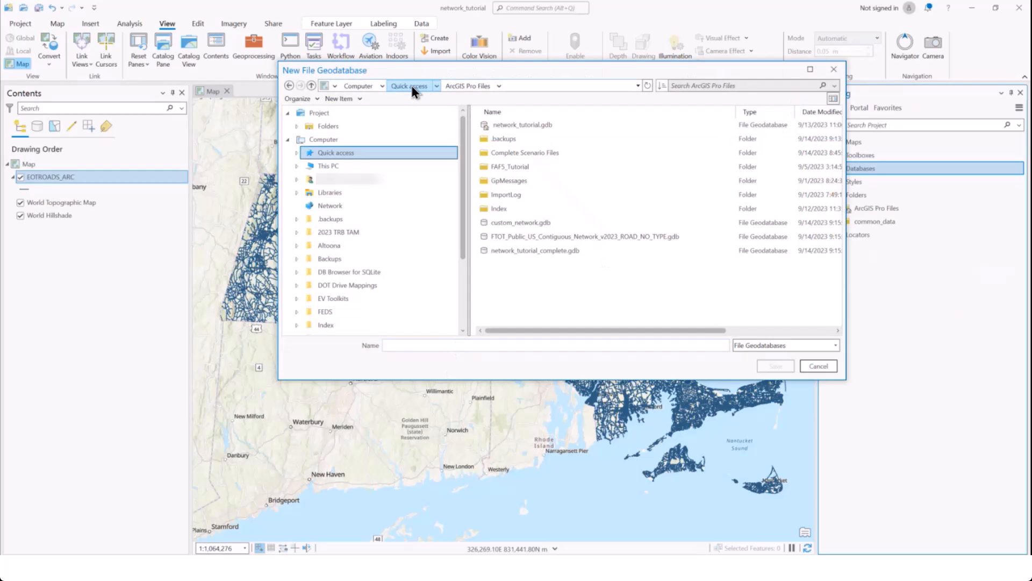
pyautogui.click(329, 126)
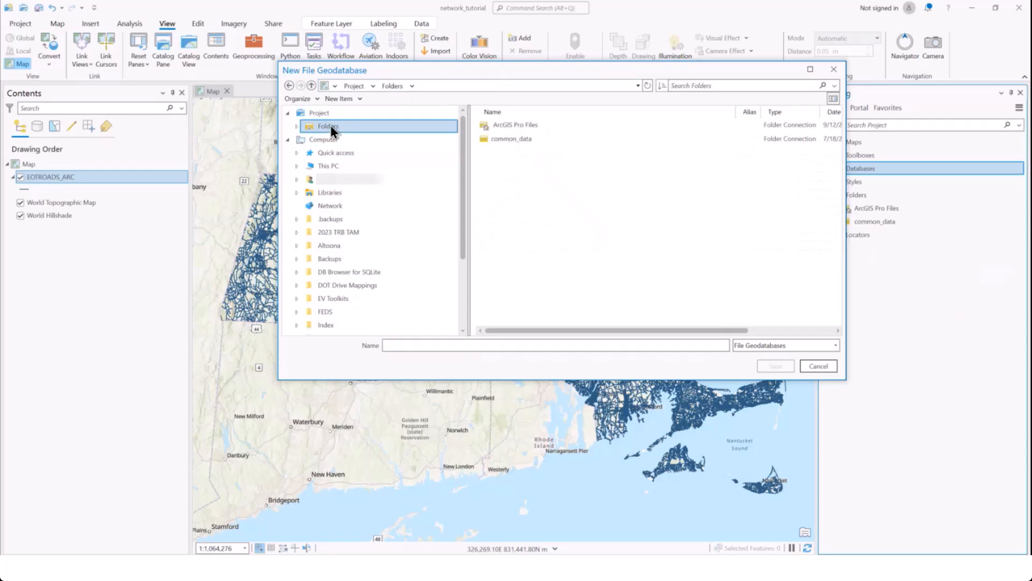
pyautogui.doubleClick(509, 139)
pyautogui.doubleClick(509, 153)
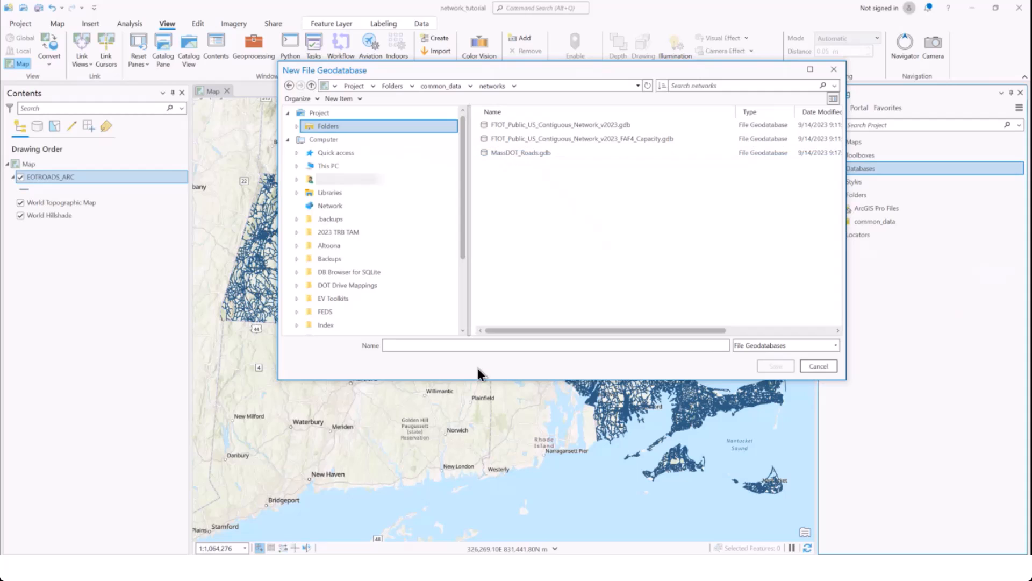
pyautogui.click(448, 344)
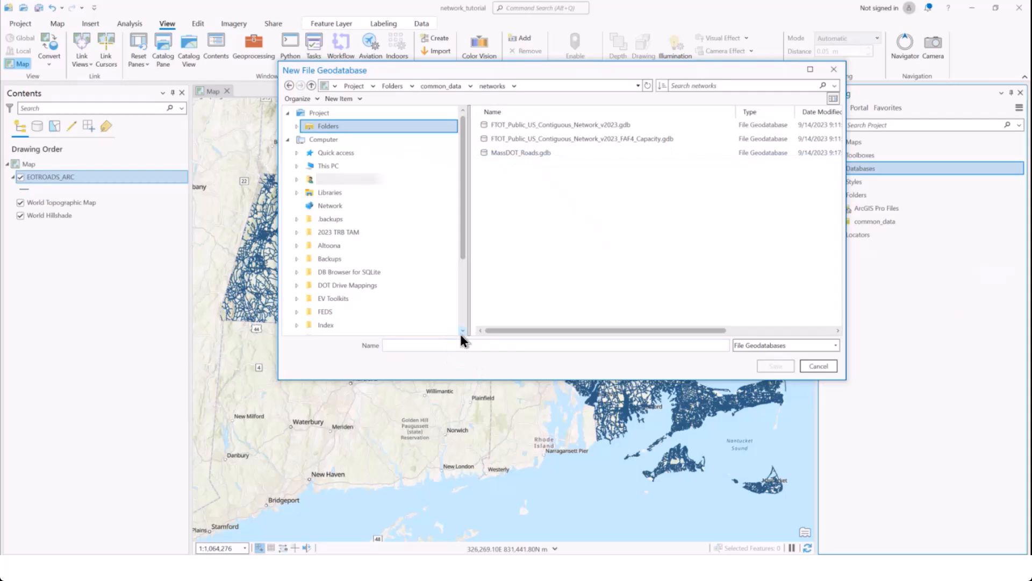
pyautogui.write('custom_network.gdb')
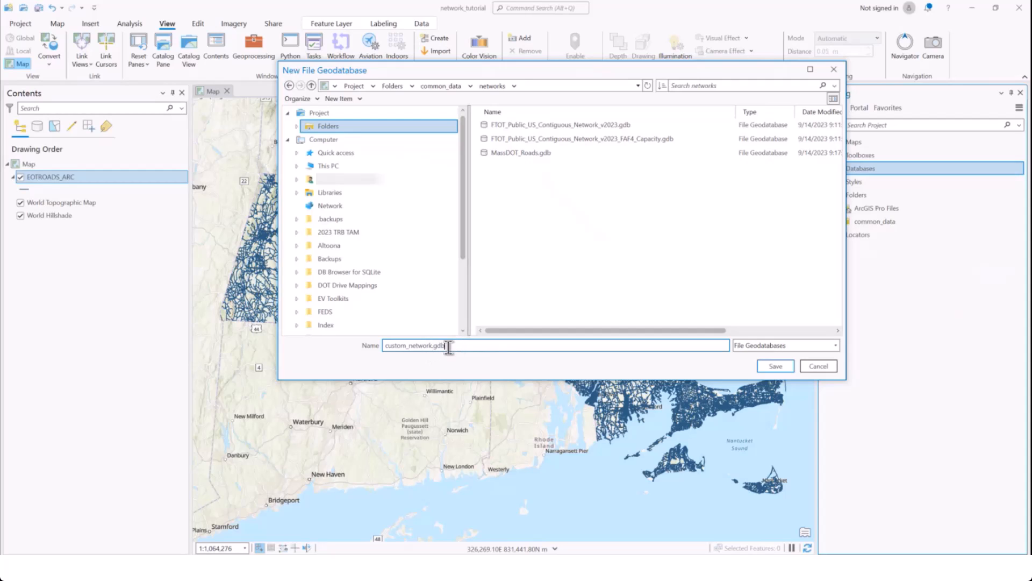
pyautogui.click(775, 368)
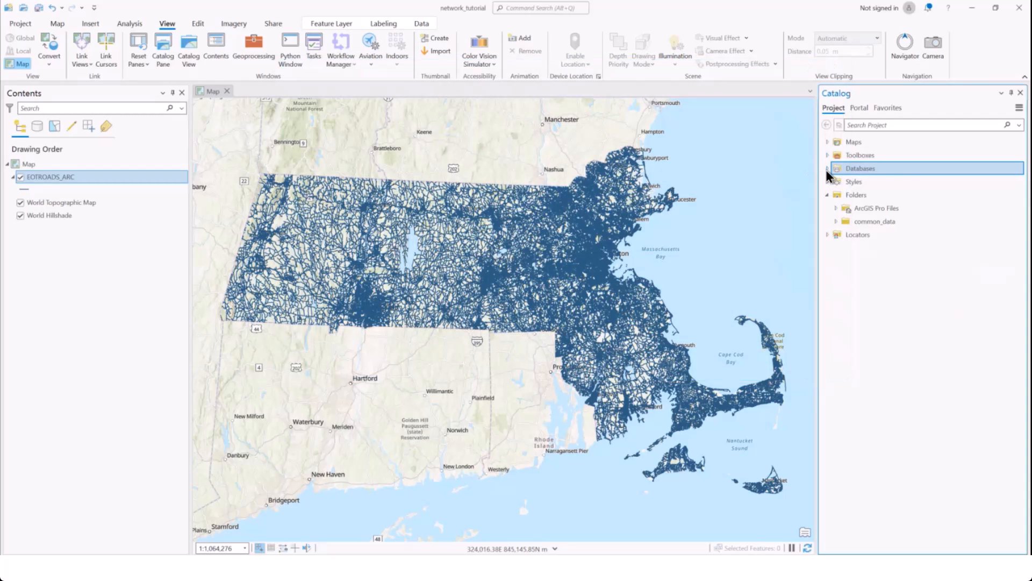
# Create a feature dataset named network in custom_network.gdb, keeping the WGS_1984_Web_Mercator_Auxiliary_Sphere coordinate system.
pyautogui.rightClick(866, 169)
pyautogui.click(755, 256)
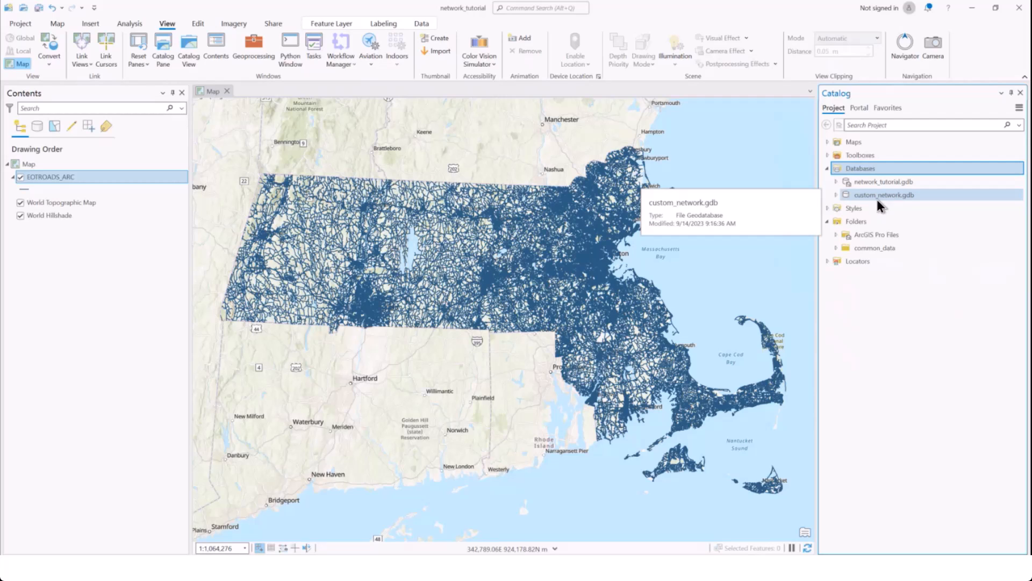
pyautogui.click(837, 194)
pyautogui.rightClick(850, 196)
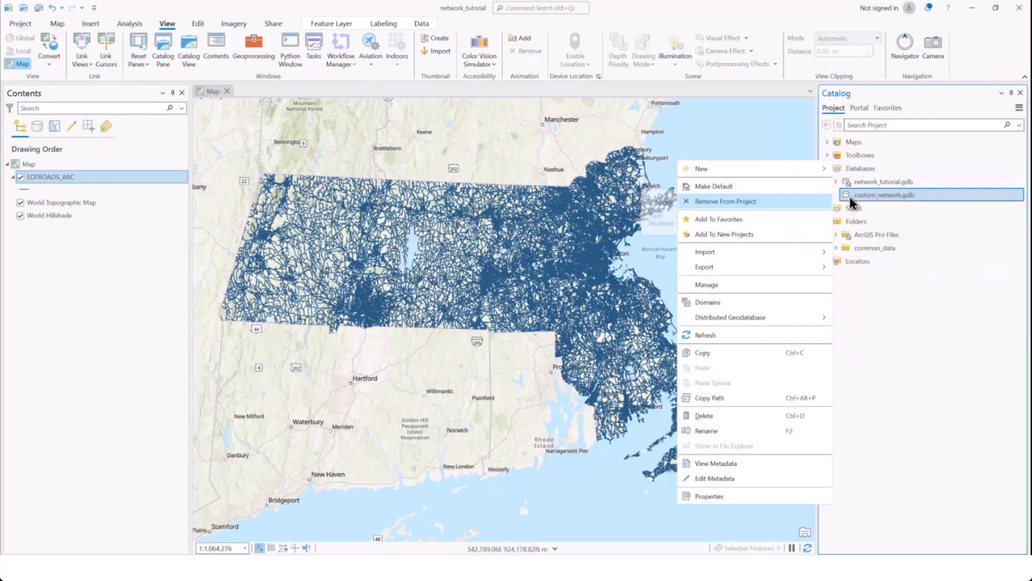
pyautogui.moveTo(761, 169)
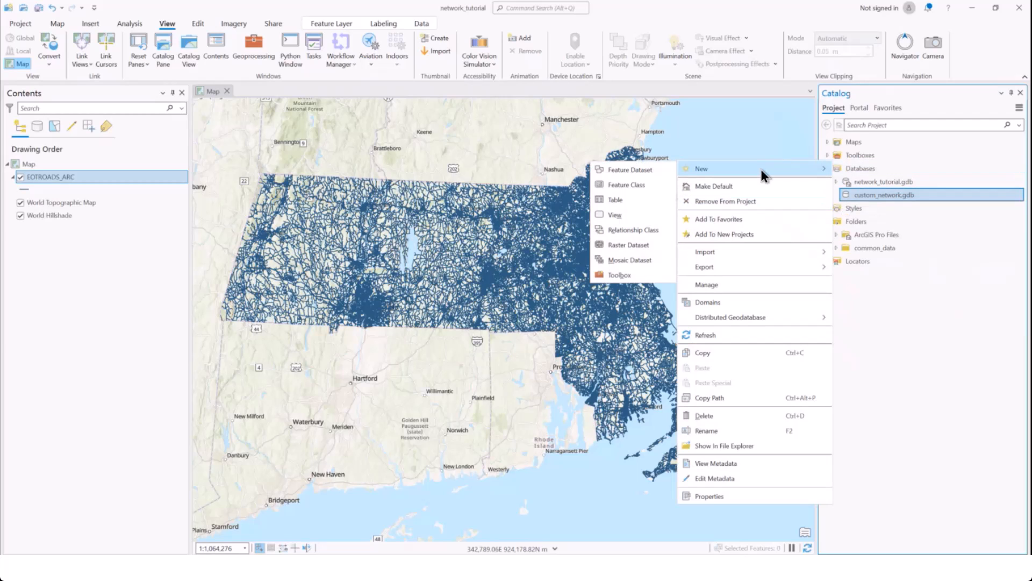
pyautogui.click(645, 171)
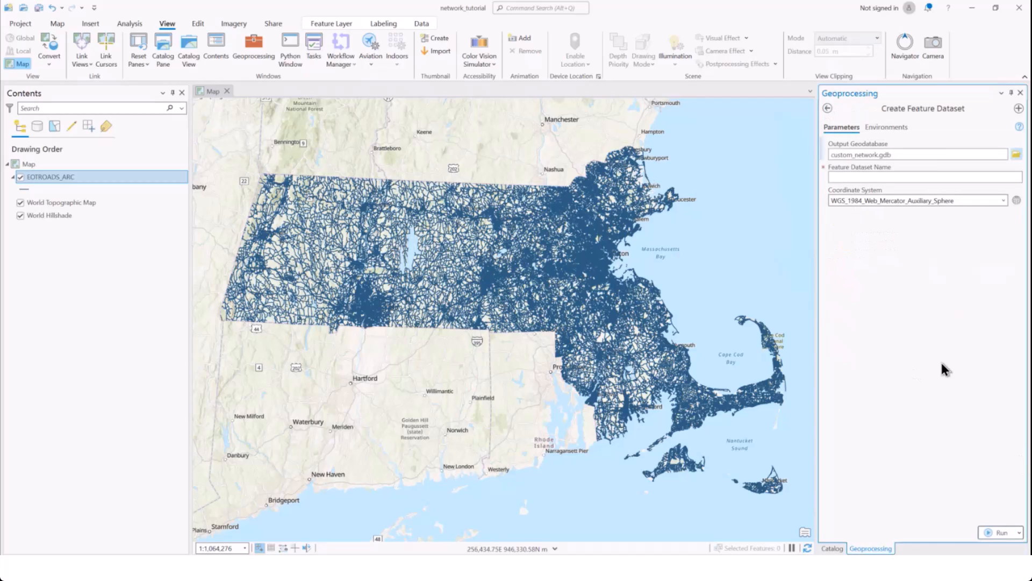
pyautogui.click(877, 178)
pyautogui.write('network')
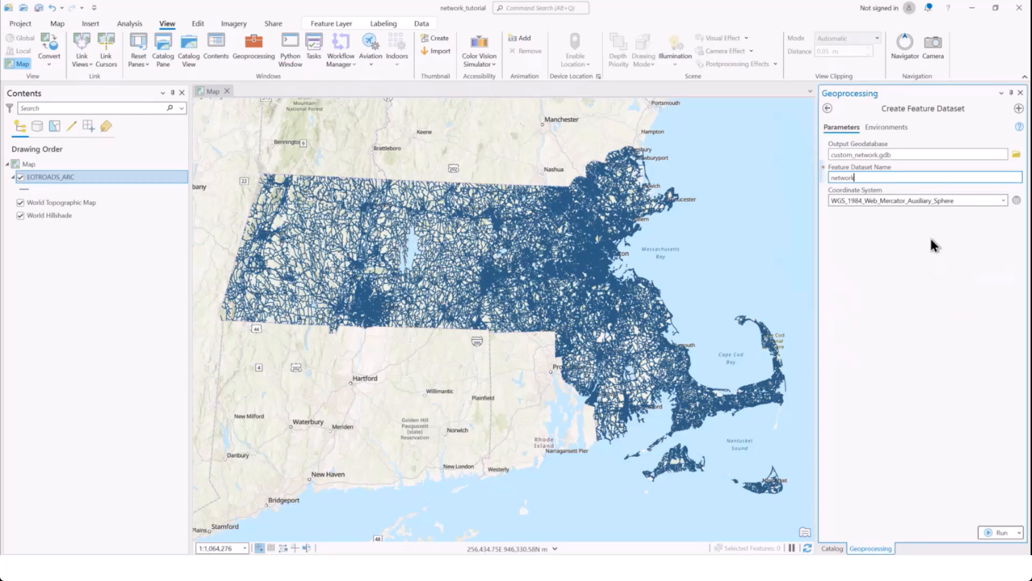
pyautogui.click(993, 531)
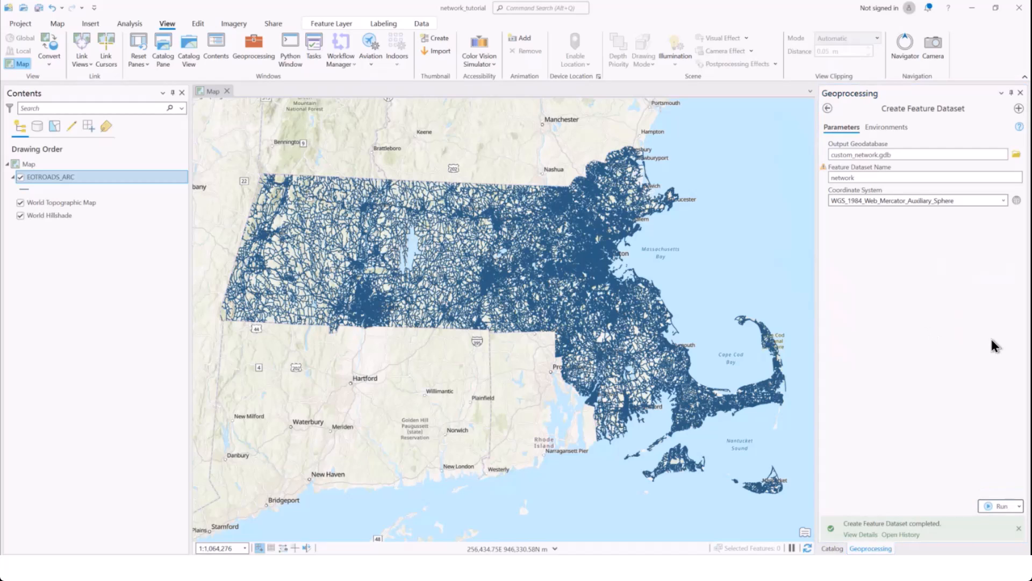
pyautogui.click(1020, 93)
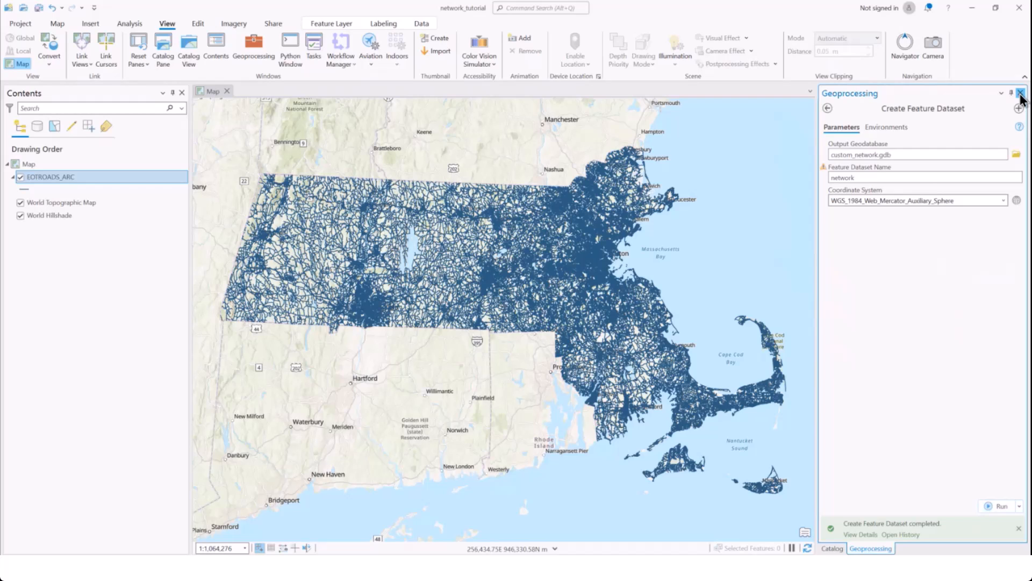
pyautogui.click(1020, 93)
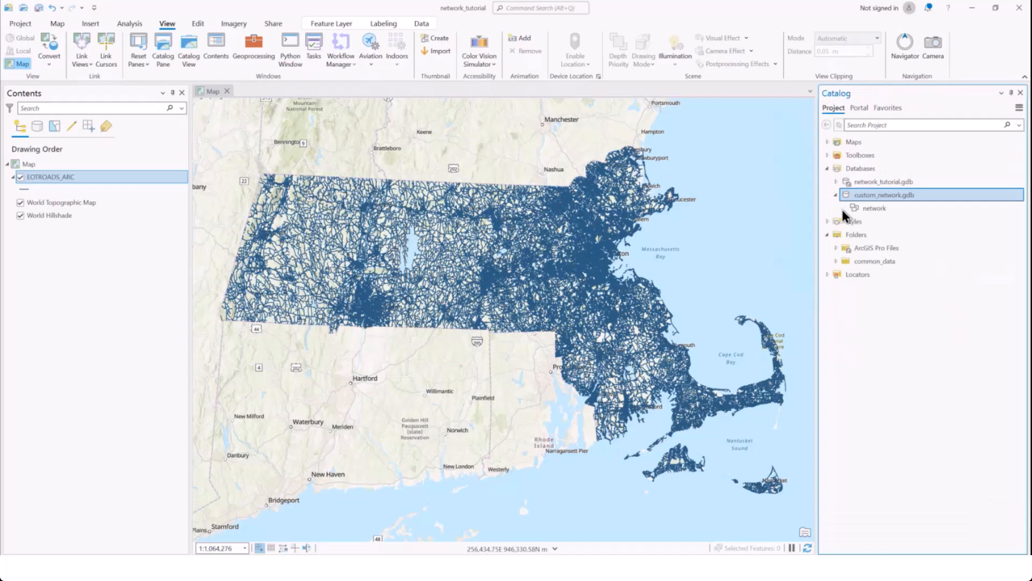
# Start exporting the EOTROADS_ARC features and choose the network dataset in common_data\networks\custom_network.gdb as the output location.
pyautogui.rightClick(65, 182)
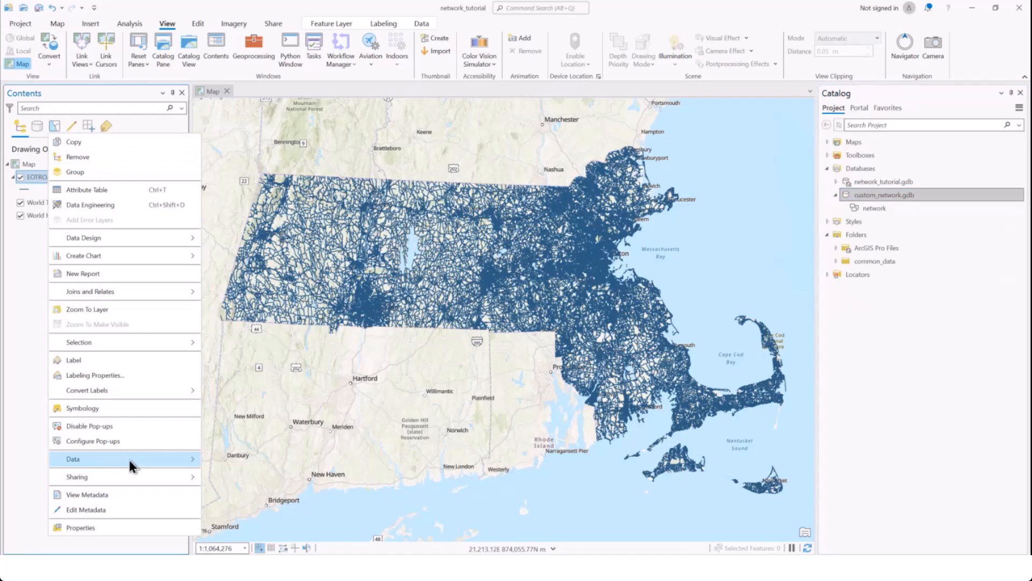
pyautogui.moveTo(128, 460)
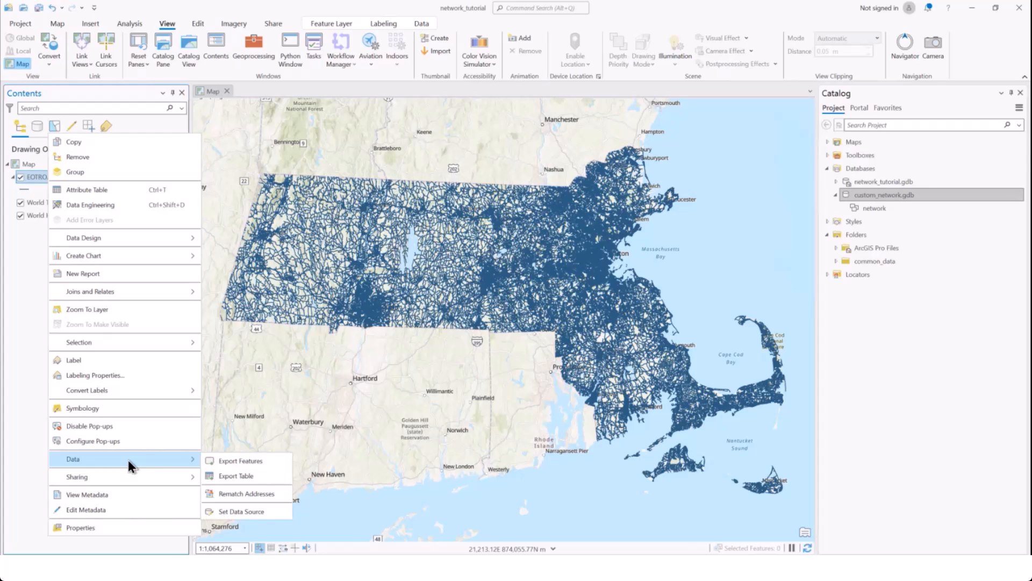
pyautogui.click(221, 461)
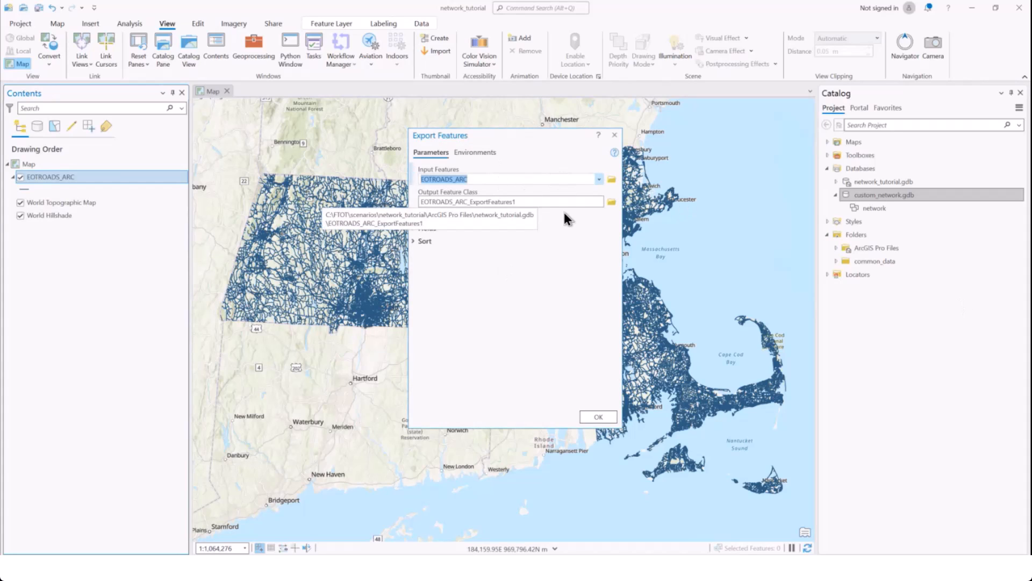
pyautogui.click(611, 202)
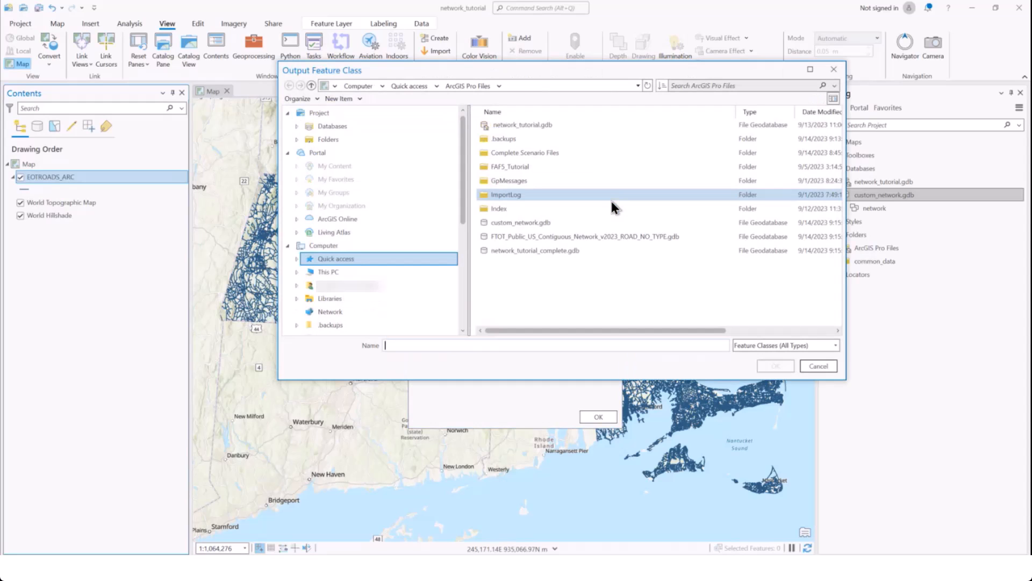
pyautogui.click(322, 141)
pyautogui.doubleClick(542, 141)
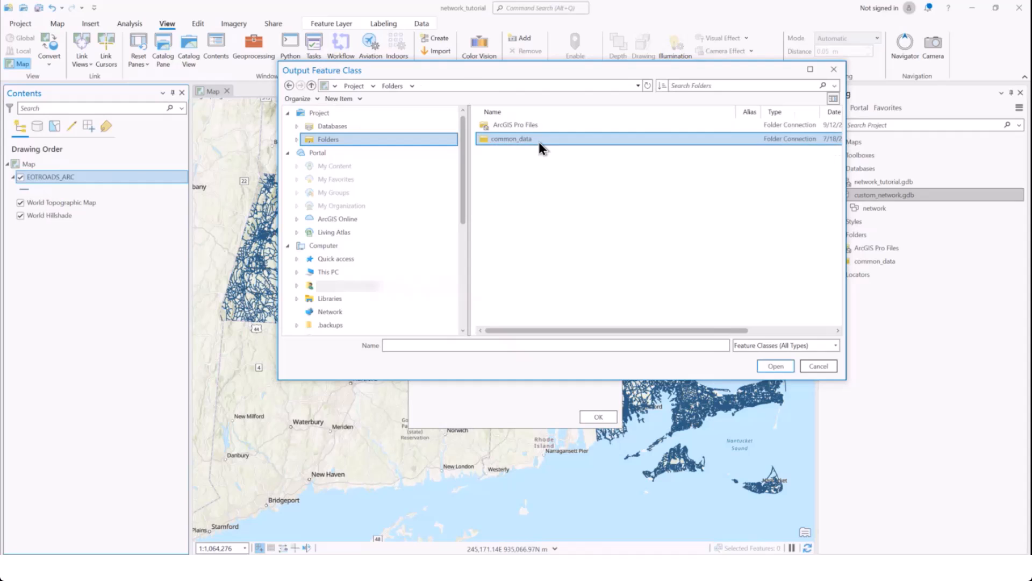
pyautogui.doubleClick(509, 154)
pyautogui.click(538, 127)
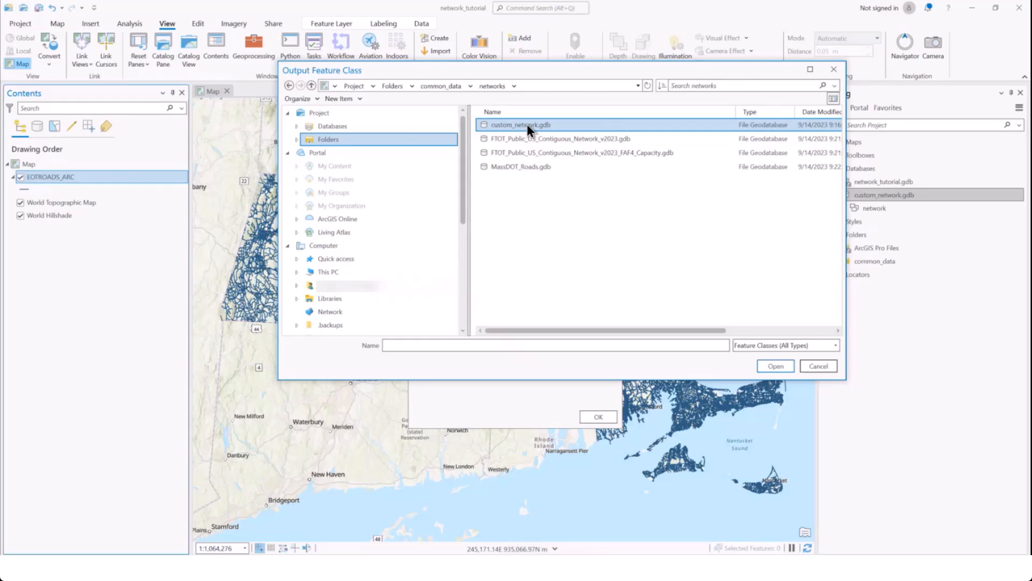
pyautogui.doubleClick(527, 124)
pyautogui.click(498, 124)
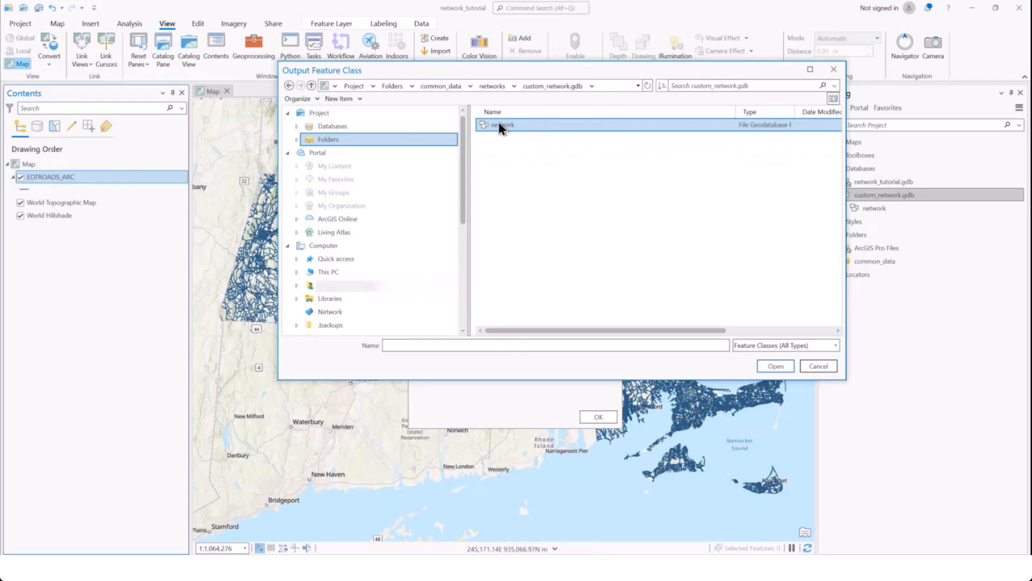
pyautogui.doubleClick(500, 127)
# Name the output feature class road and run the feature export.
pyautogui.click(498, 346)
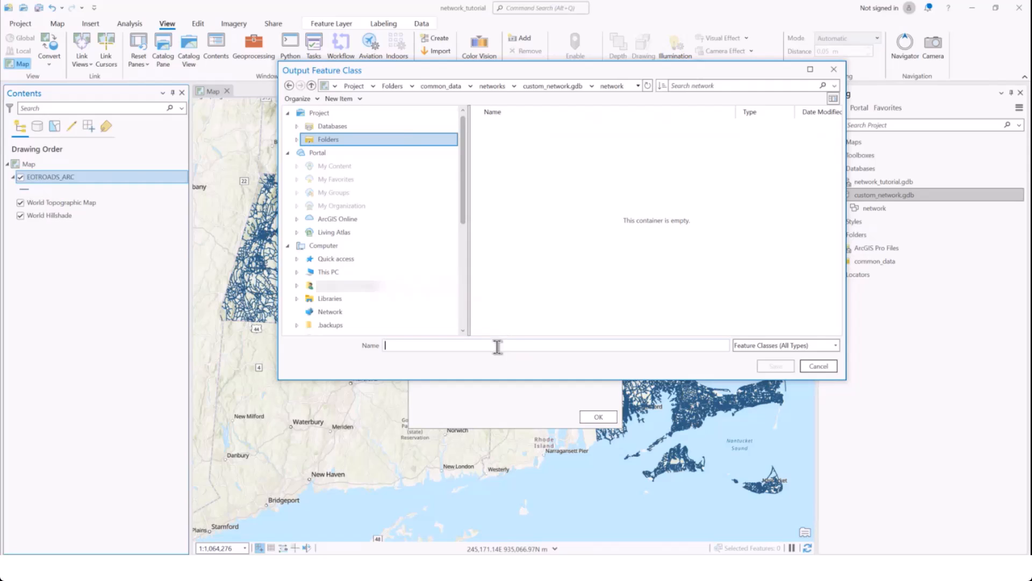
pyautogui.write('road')
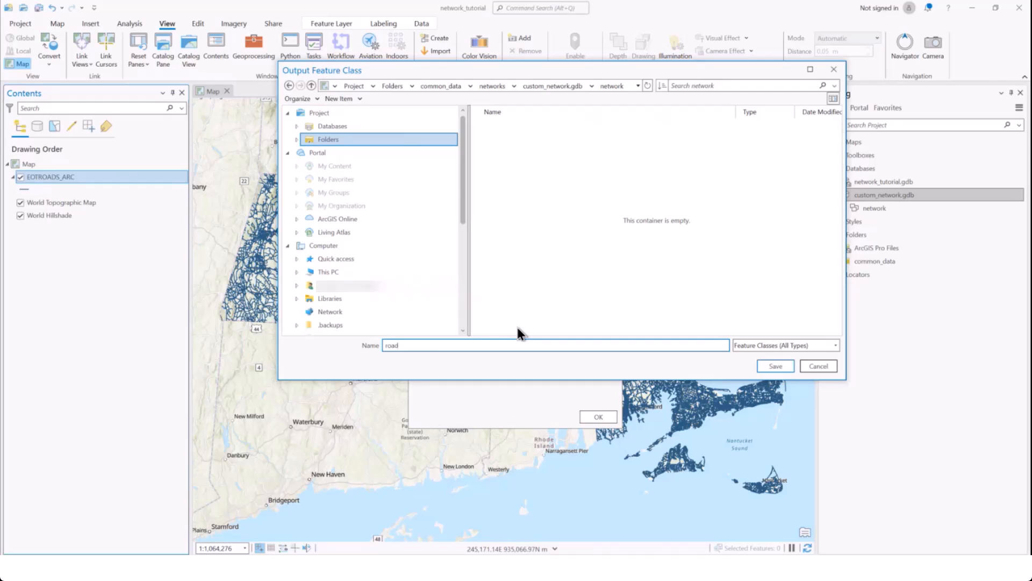
pyautogui.click(775, 371)
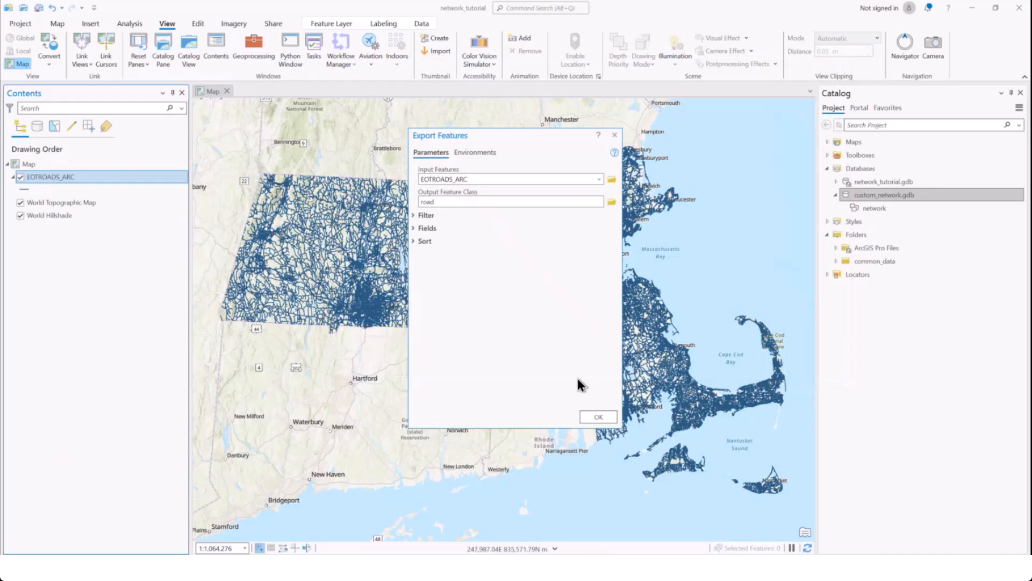
pyautogui.click(602, 420)
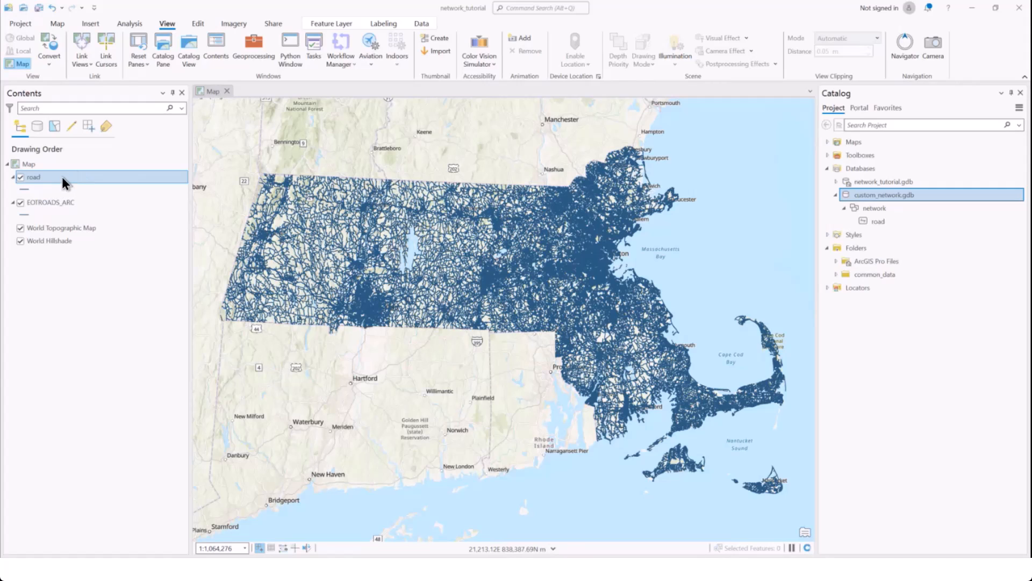
# Remove the original EOTROADS_ARC layer from the map.
pyautogui.click(57, 202)
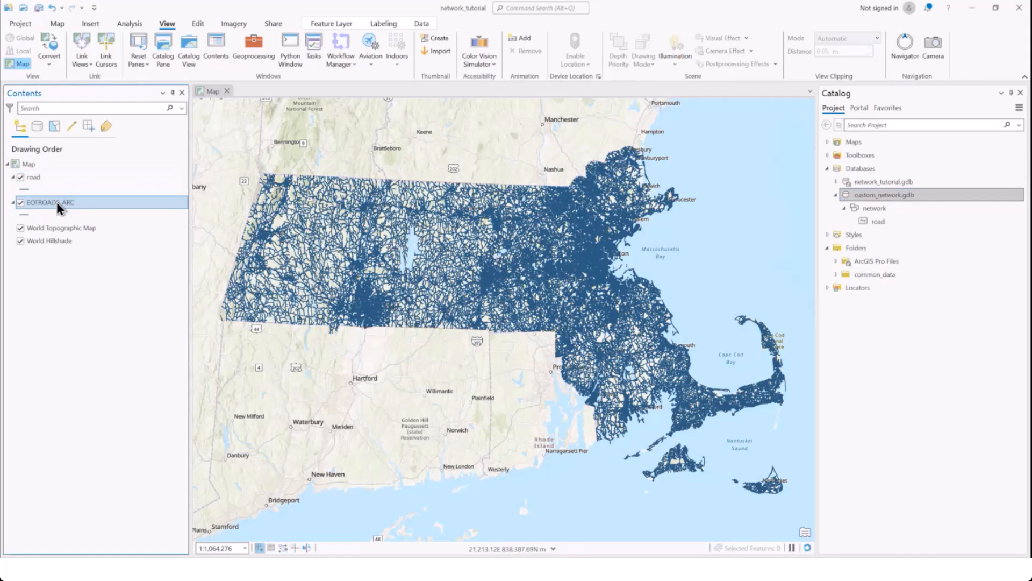
pyautogui.rightClick(56, 202)
pyautogui.click(82, 176)
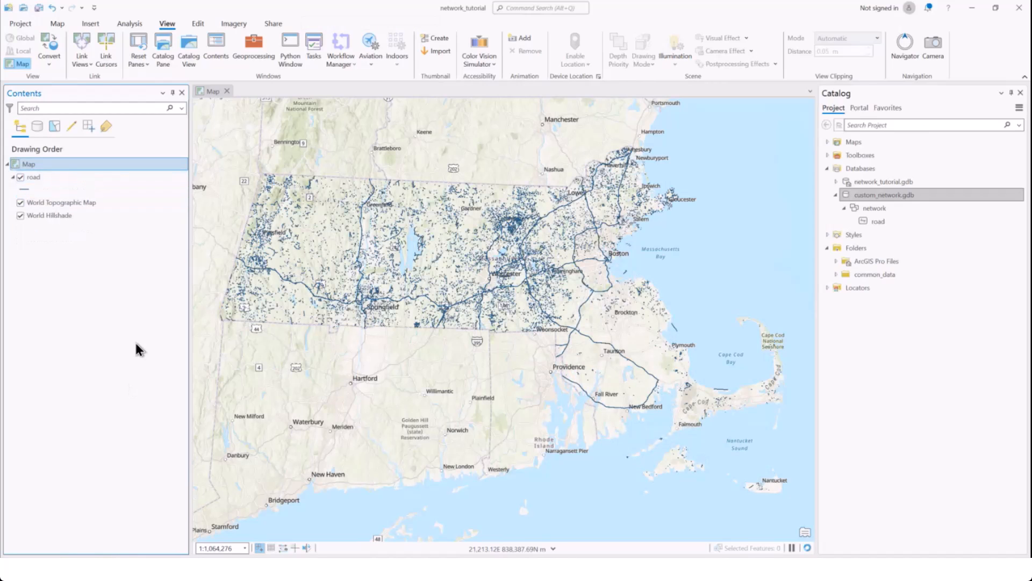
# Open the attribute table of the road layer.
pyautogui.rightClick(68, 183)
pyautogui.click(86, 192)
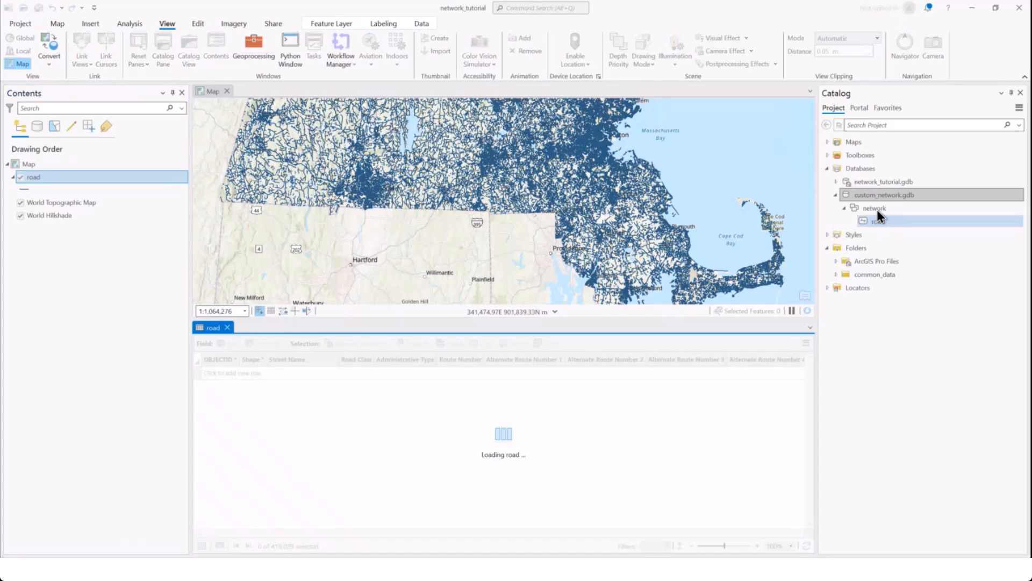
pyautogui.click(877, 209)
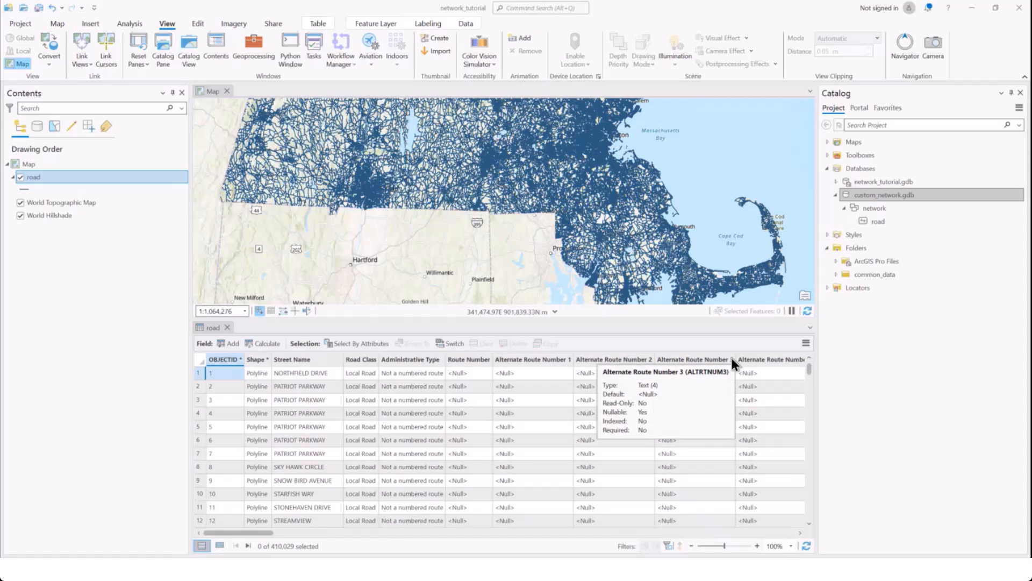
# Switch to the FTOT user guide PDF in Adobe Acrobat and examine the field names and types in the roadway network schema table.
pyautogui.moveTo(620, 569)
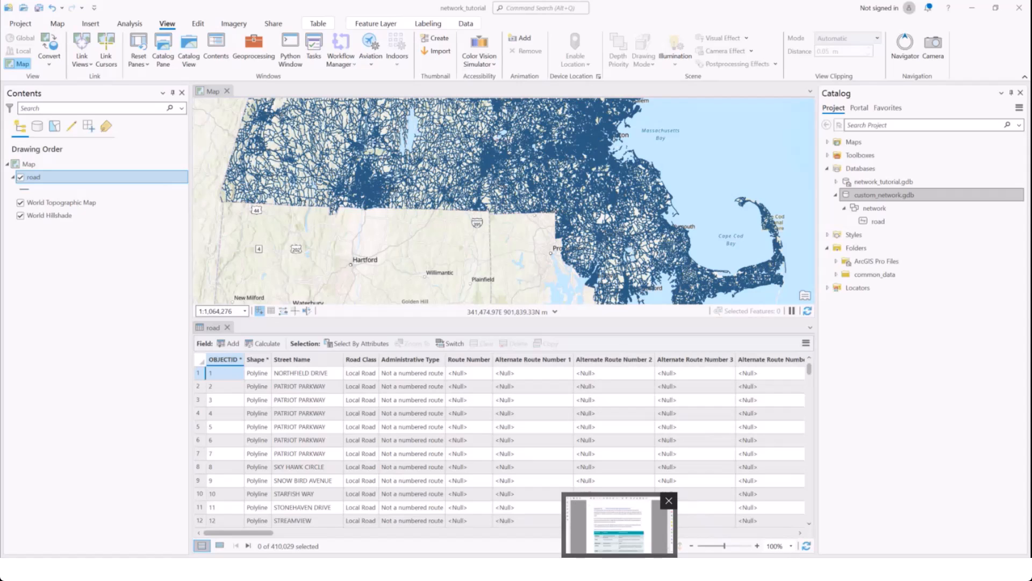
pyautogui.click(618, 524)
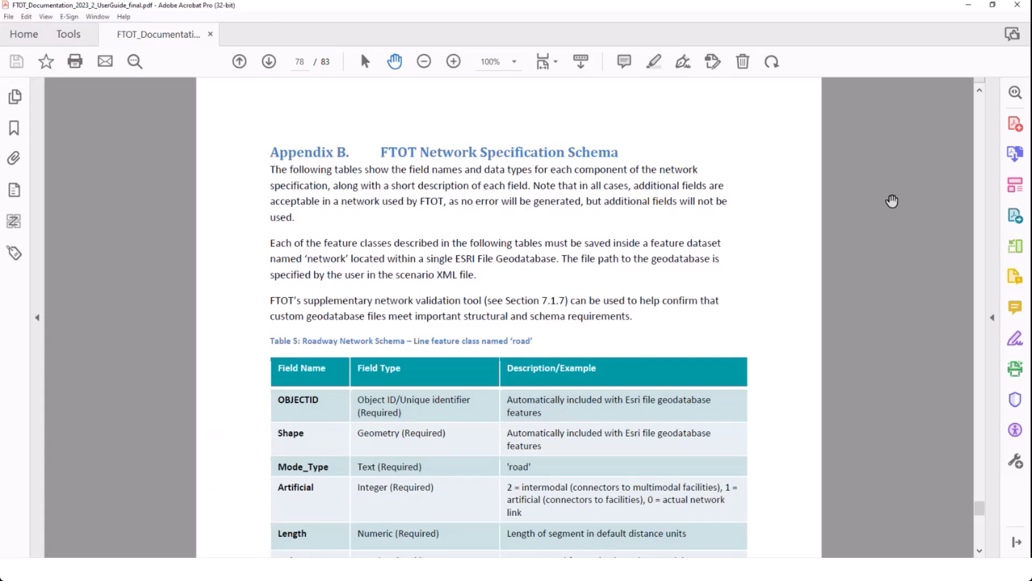
pyautogui.scroll(-5, 892, 201)
pyautogui.scroll(-1, 892, 201)
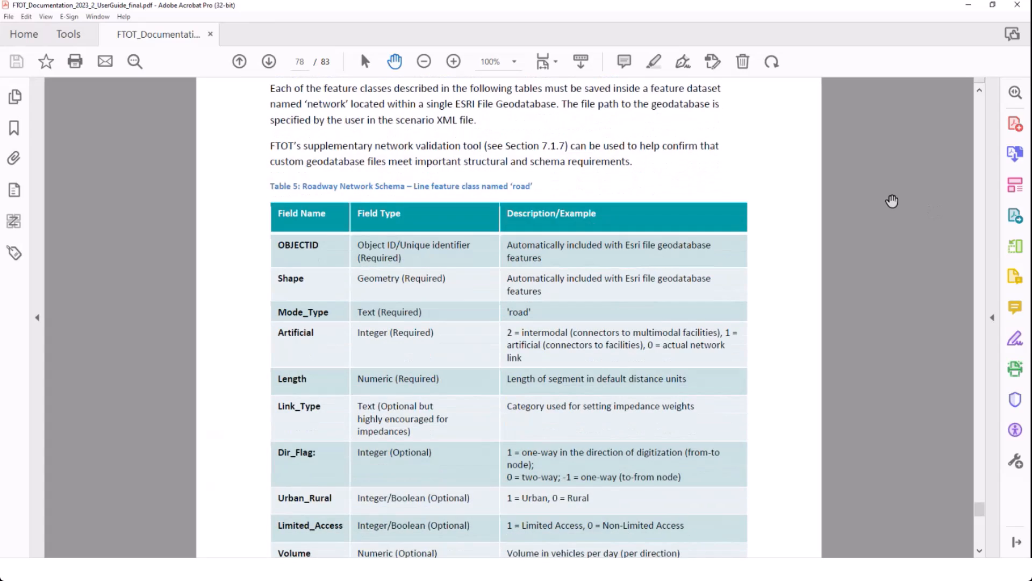
pyautogui.scroll(-2, 892, 201)
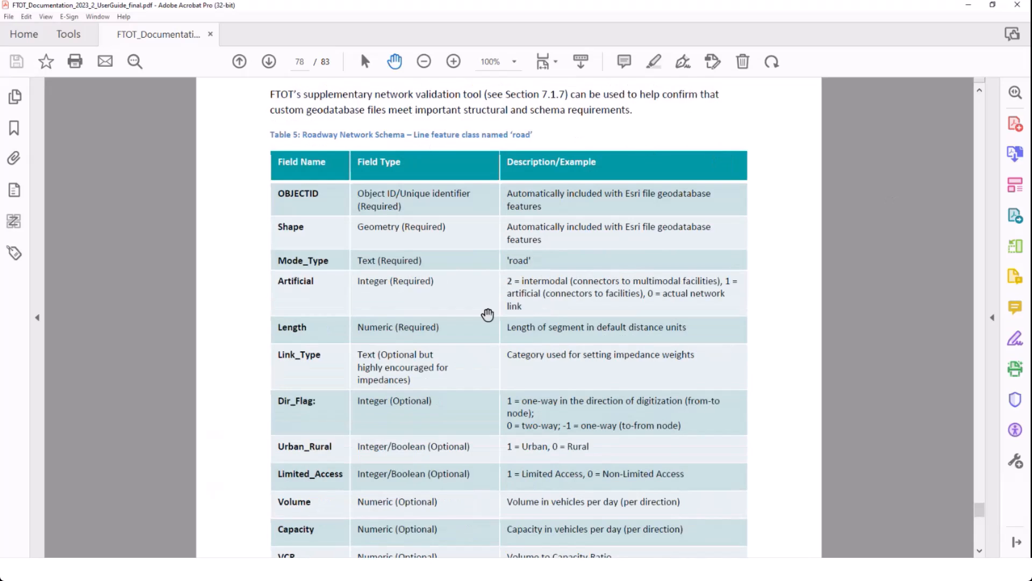
pyautogui.scroll(-2, 488, 314)
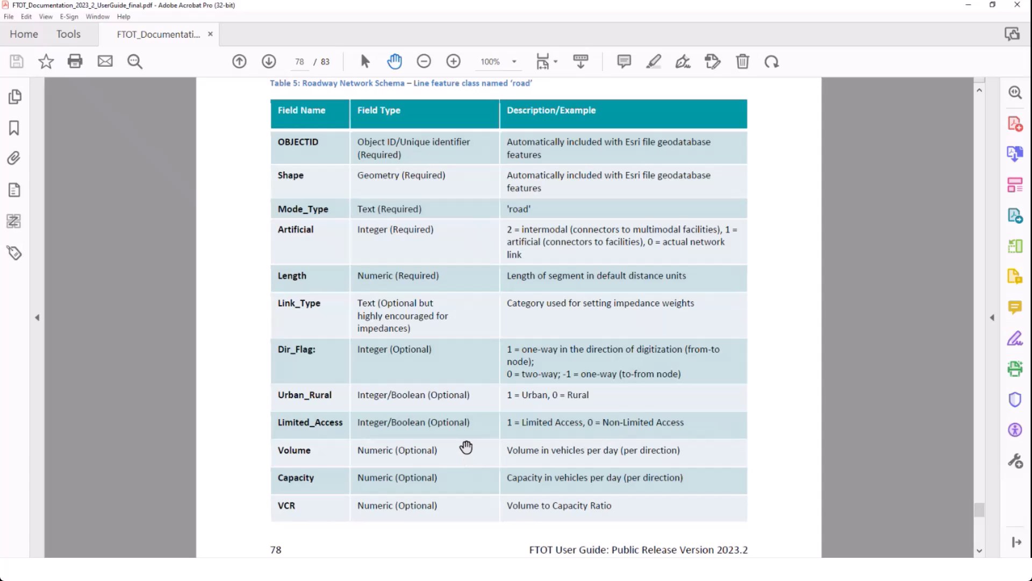
pyautogui.scroll(2, 467, 446)
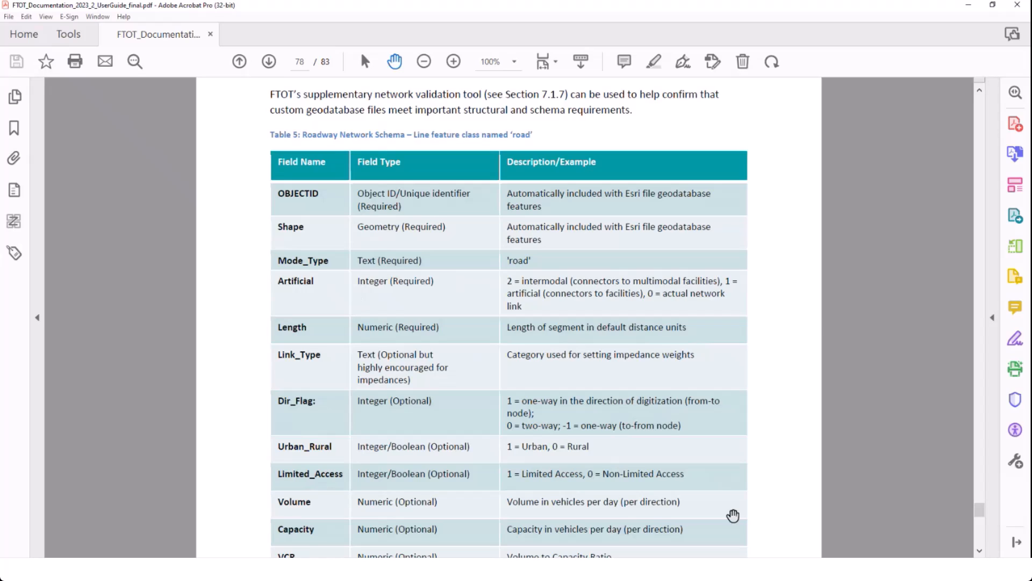
# Switch back to ArcGIS Pro and add a field named Mode_Type with data type Text to the road layer.
pyautogui.click(704, 569)
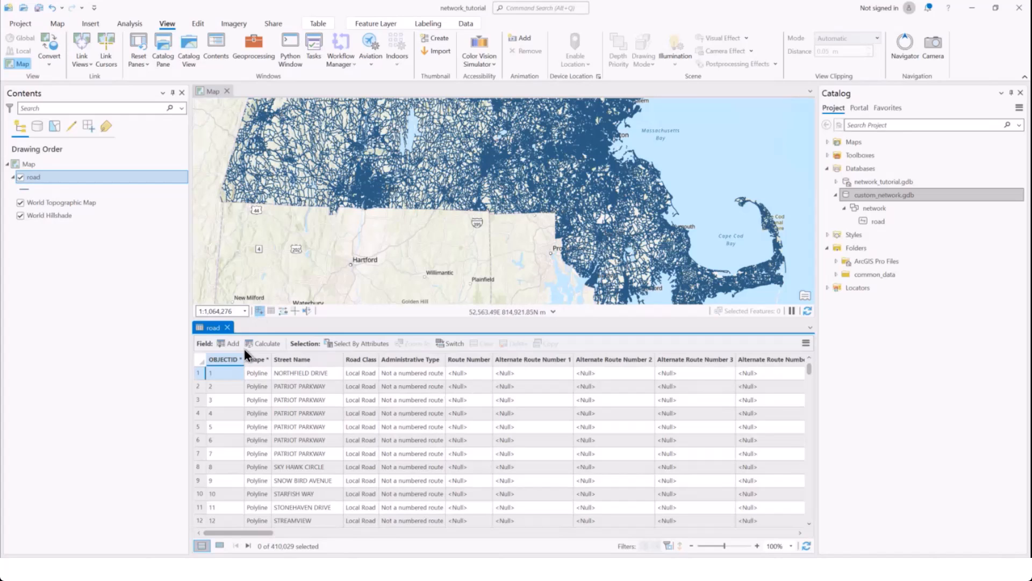
pyautogui.click(229, 345)
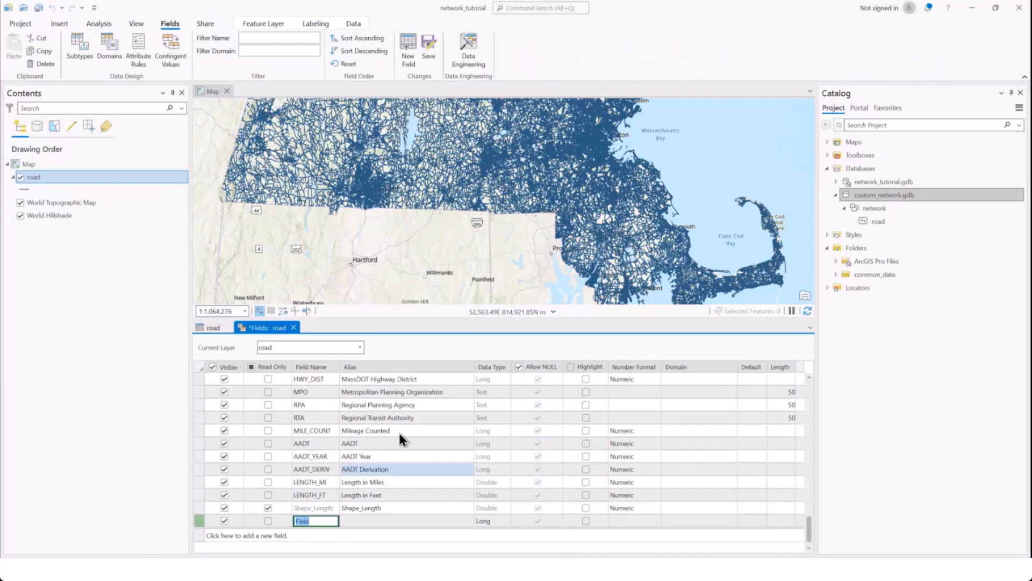
pyautogui.write('Mod')
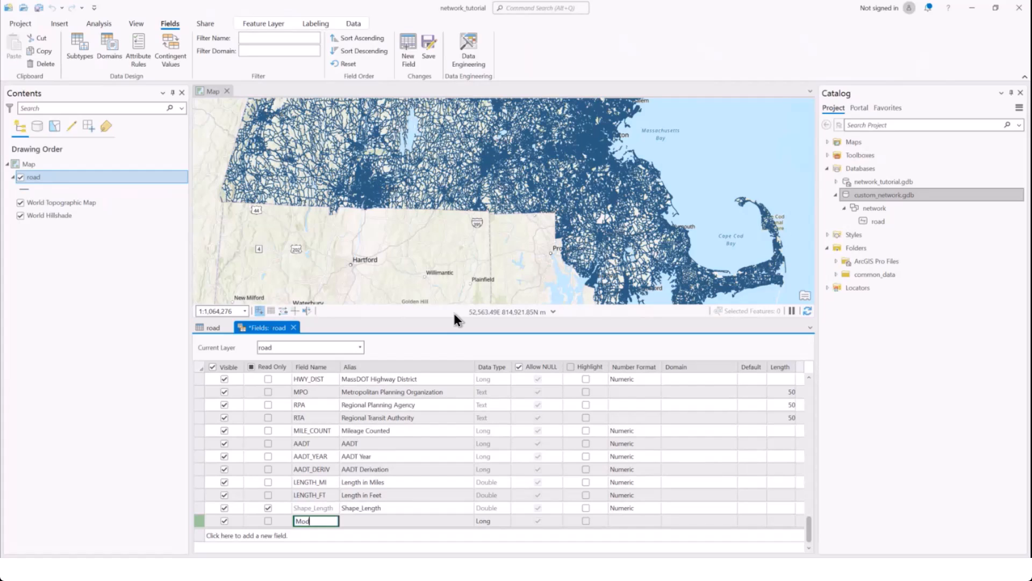
pyautogui.write('e_Type')
pyautogui.click(483, 523)
pyautogui.click(486, 520)
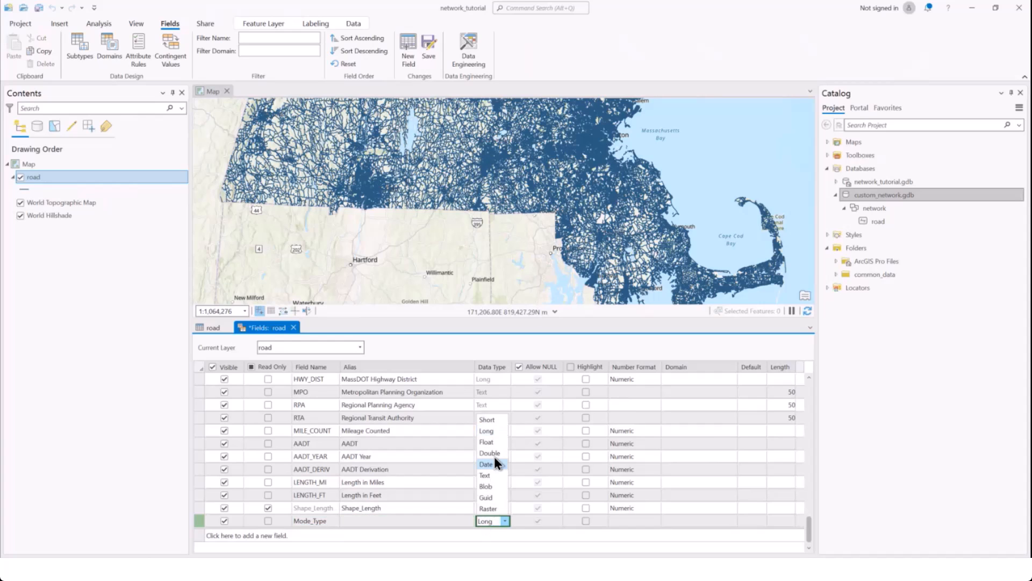
pyautogui.click(485, 476)
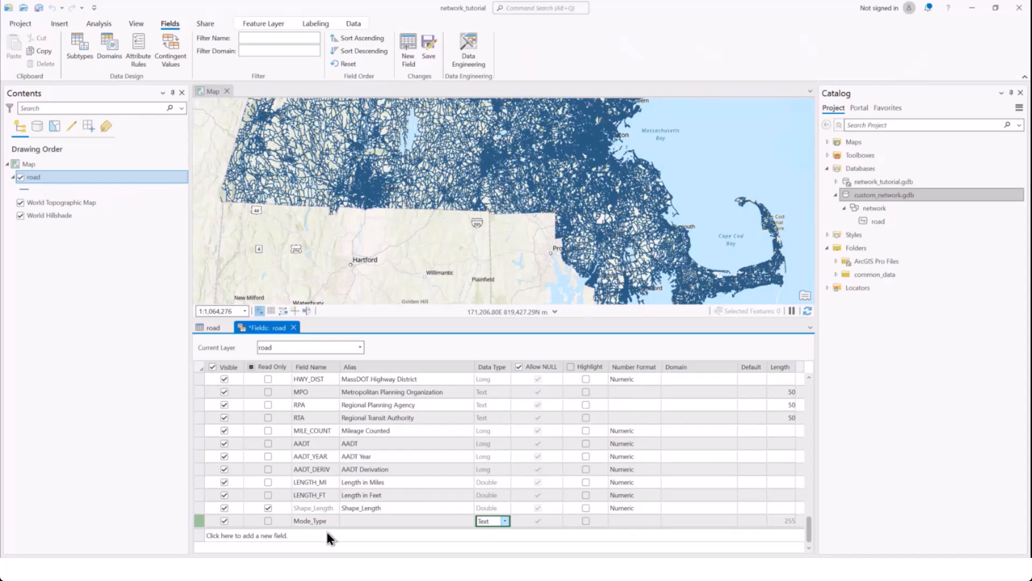
# Add a field named Artificial with data type Short to the road layer.
pyautogui.click(218, 535)
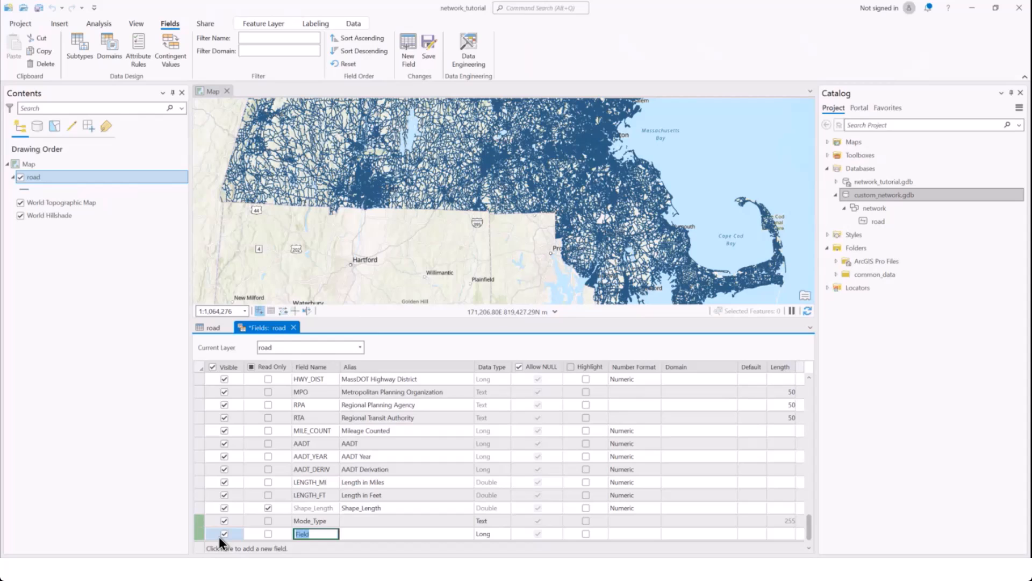
pyautogui.write('Artifical')
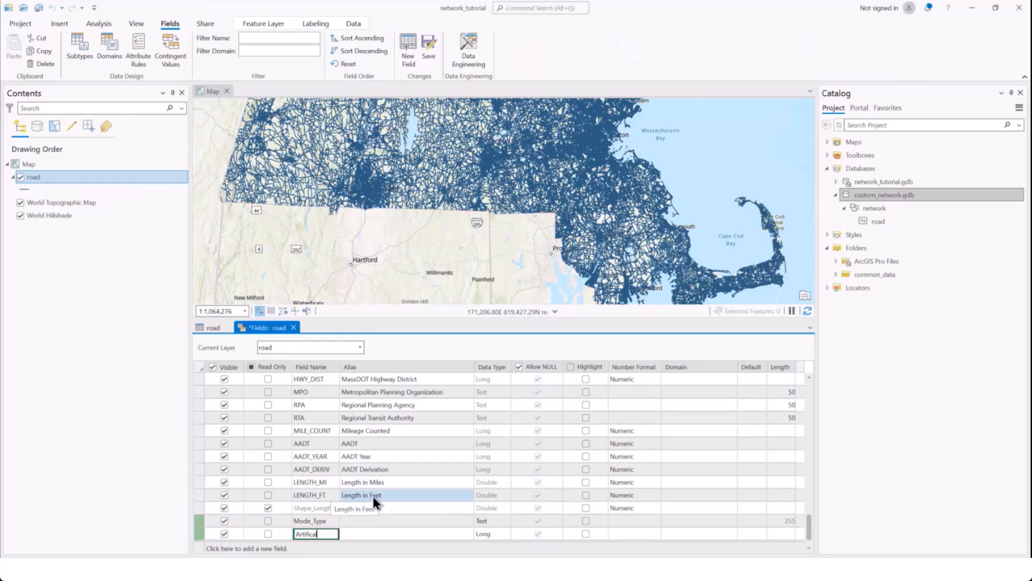
pyautogui.press('BackSpace')
pyautogui.press('BackSpace')
pyautogui.write('ial')
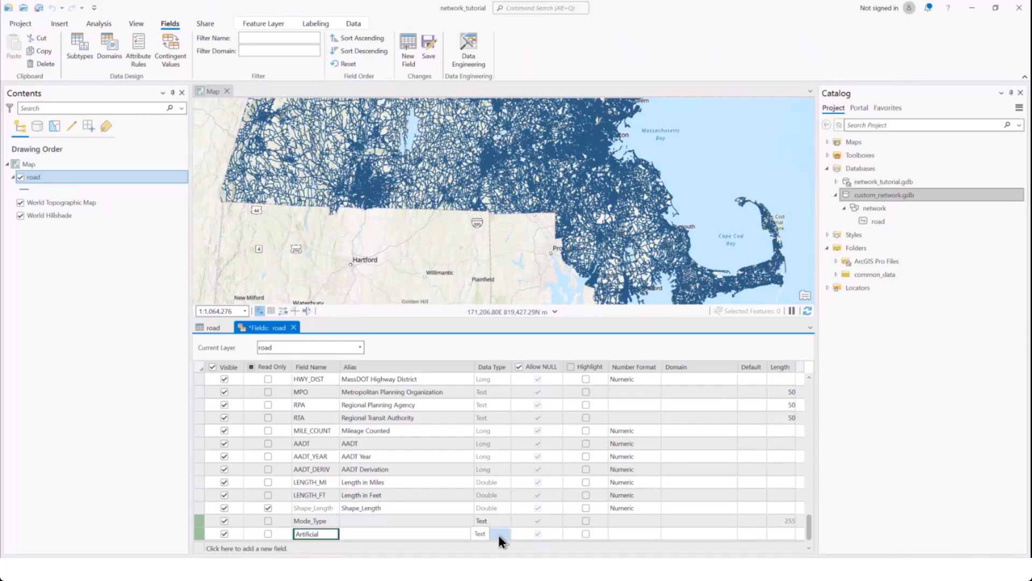
pyautogui.click(498, 535)
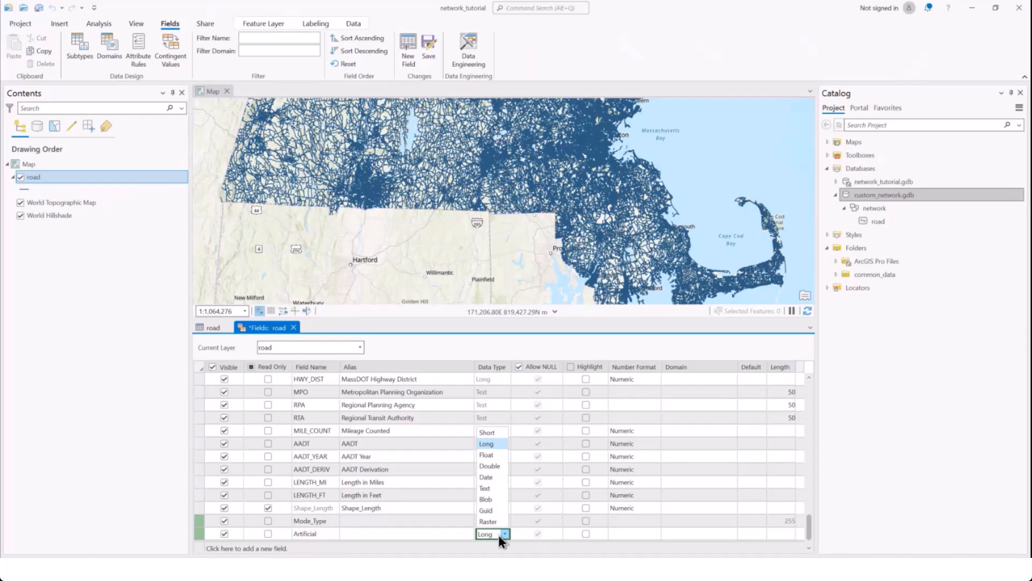
pyautogui.click(490, 432)
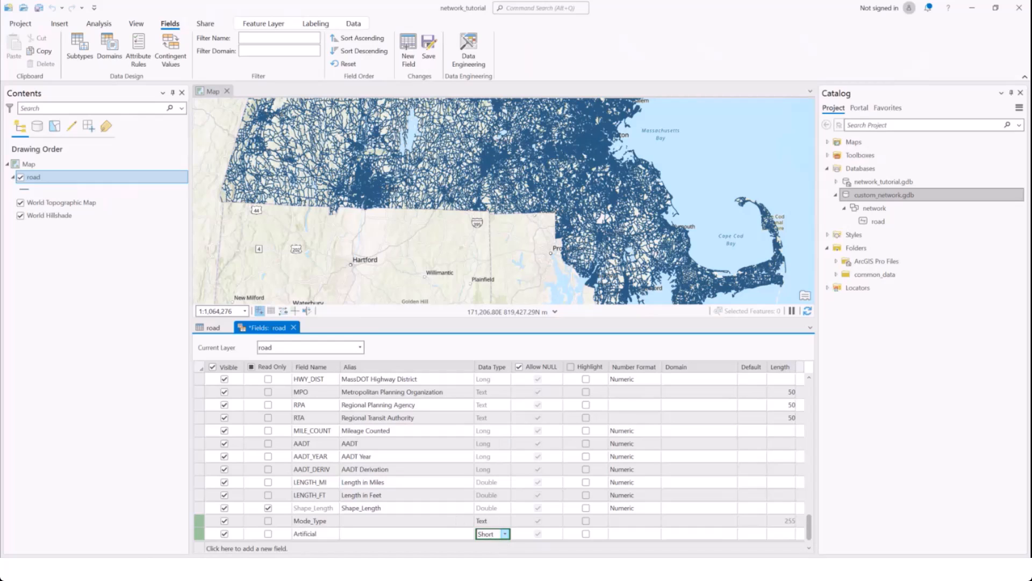
# Add a field named Length with data type Double to the road layer.
pyautogui.click(405, 548)
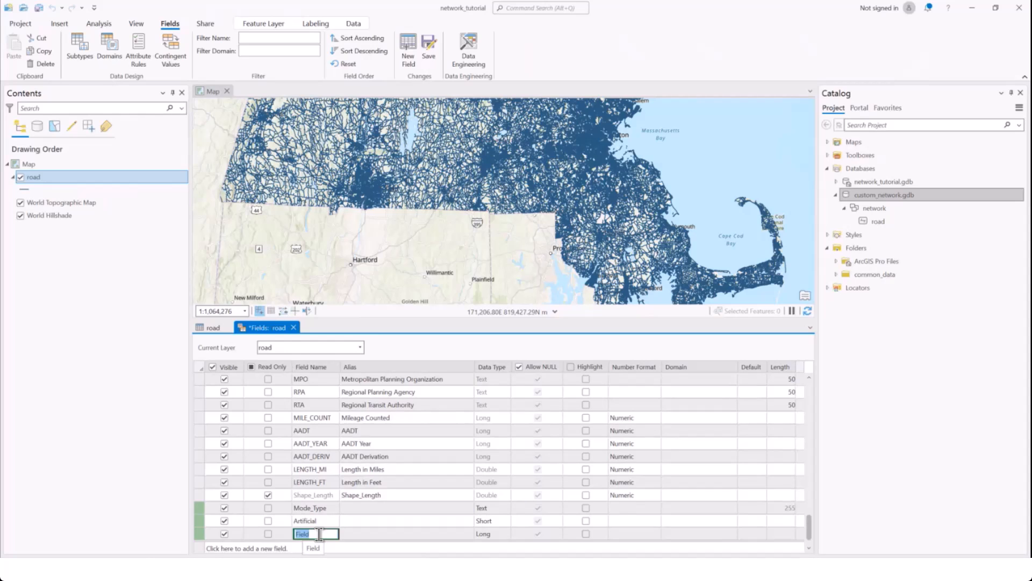
pyautogui.write('Length')
pyautogui.click(476, 531)
pyautogui.click(490, 535)
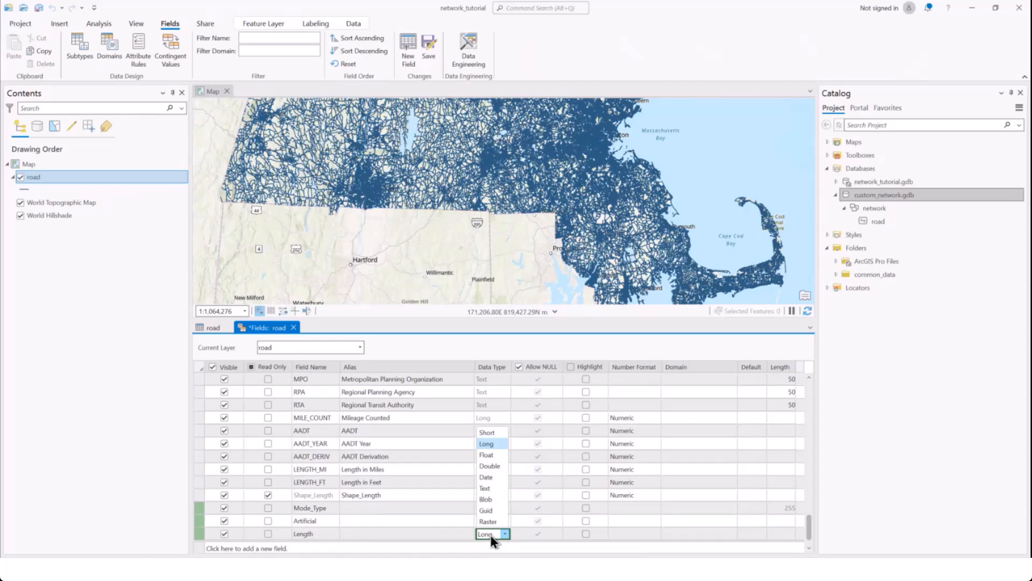
pyautogui.click(485, 464)
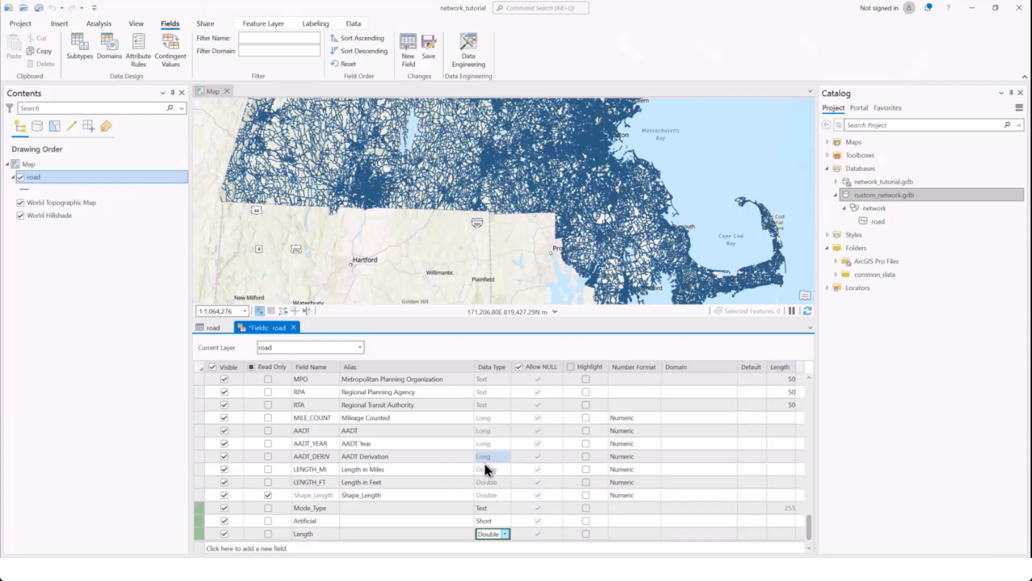
pyautogui.click(469, 548)
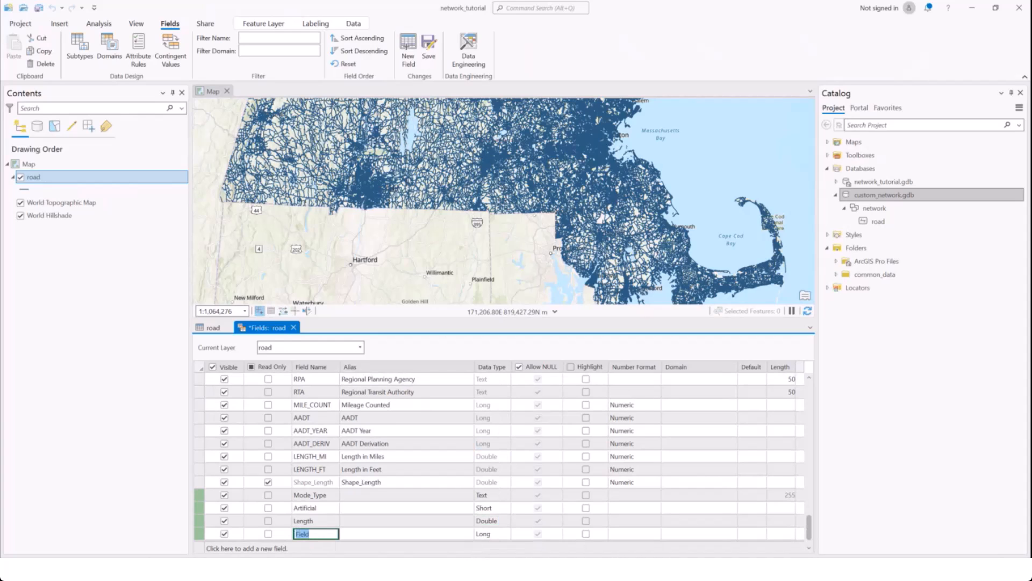
pyautogui.rightClick(195, 534)
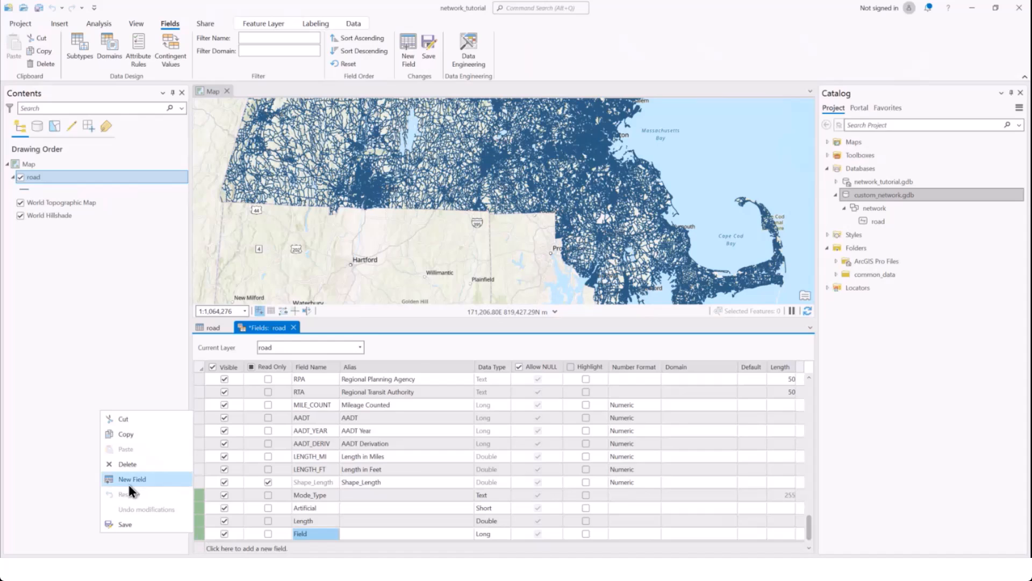
pyautogui.click(128, 464)
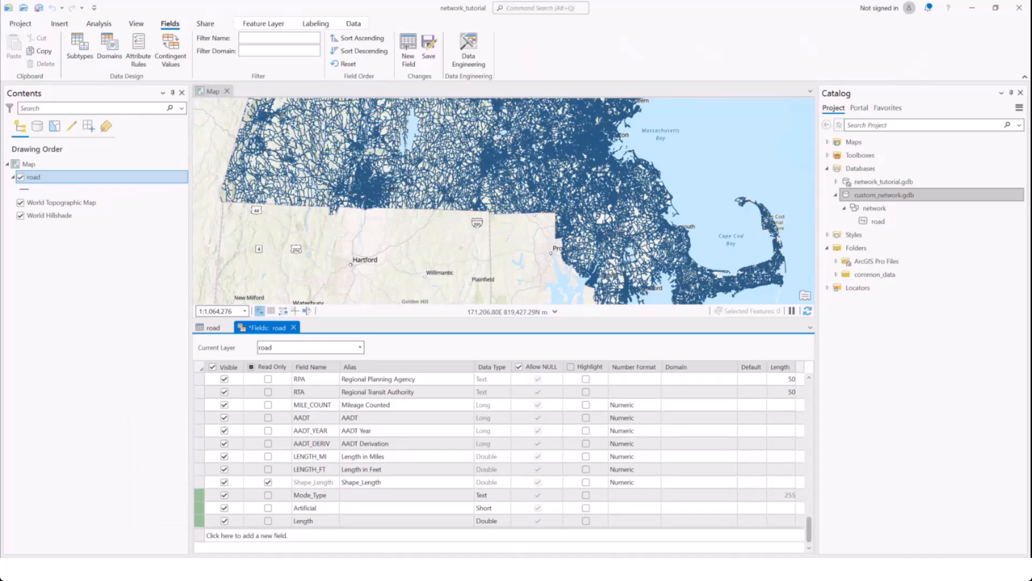
# Close the road layer's Fields view and save all the field changes.
pyautogui.click(294, 328)
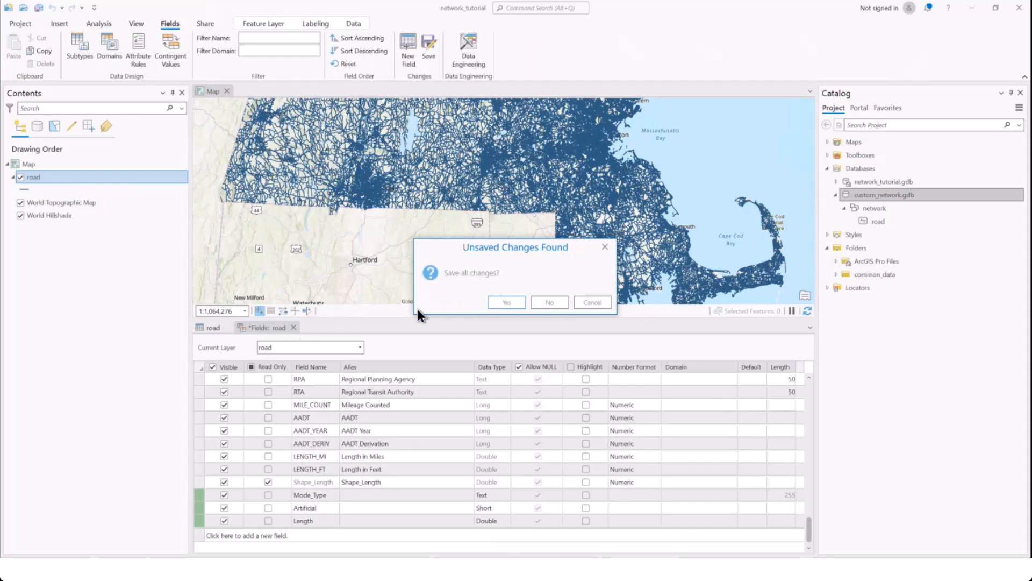
pyautogui.click(501, 303)
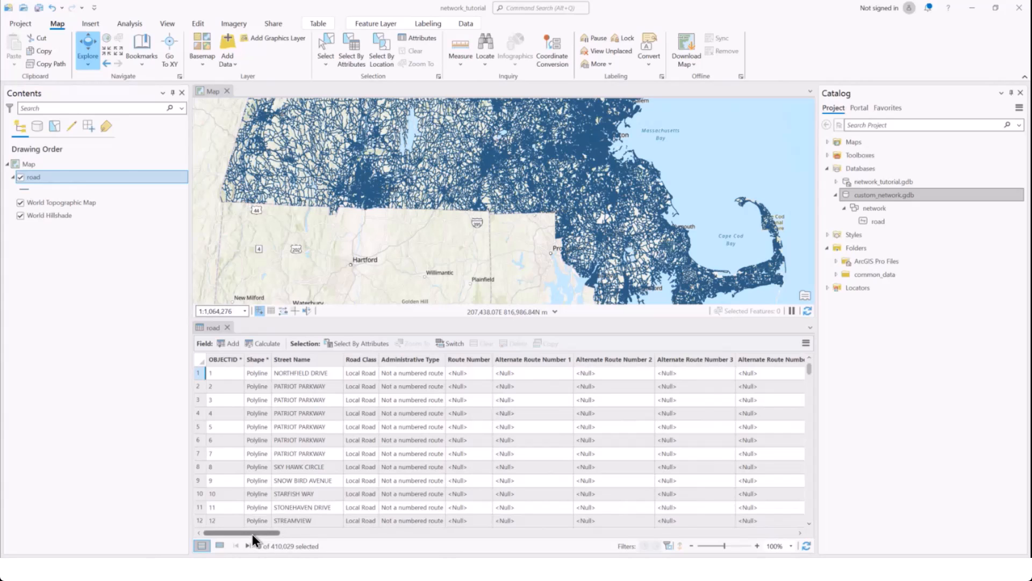
# Calculate the road table's Mode_Type field as the text "road" for all records.
pyautogui.moveTo(253, 534); pyautogui.dragTo(452, 534)
pyautogui.moveTo(519, 534); pyautogui.dragTo(787, 531)
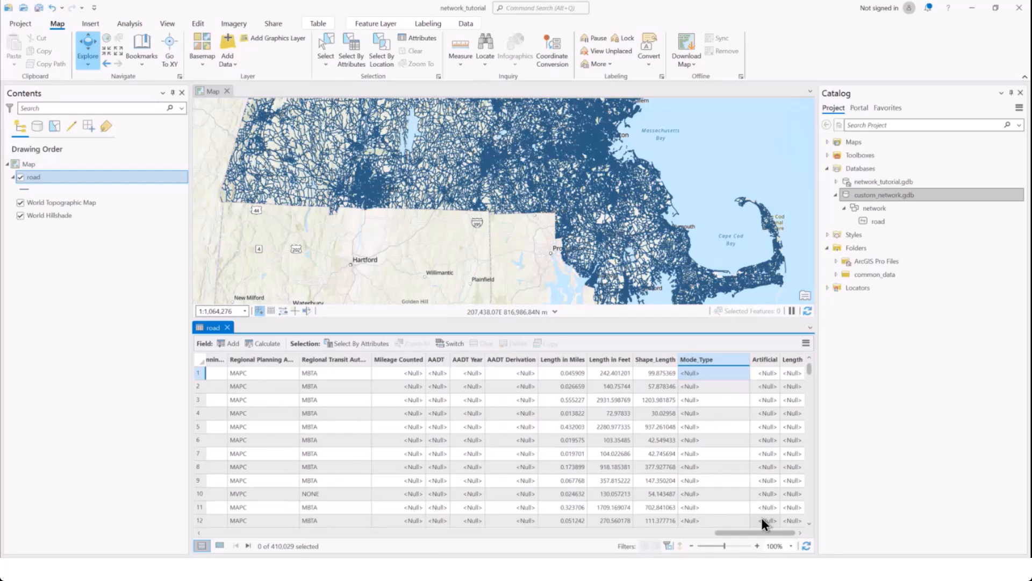
pyautogui.rightClick(718, 357)
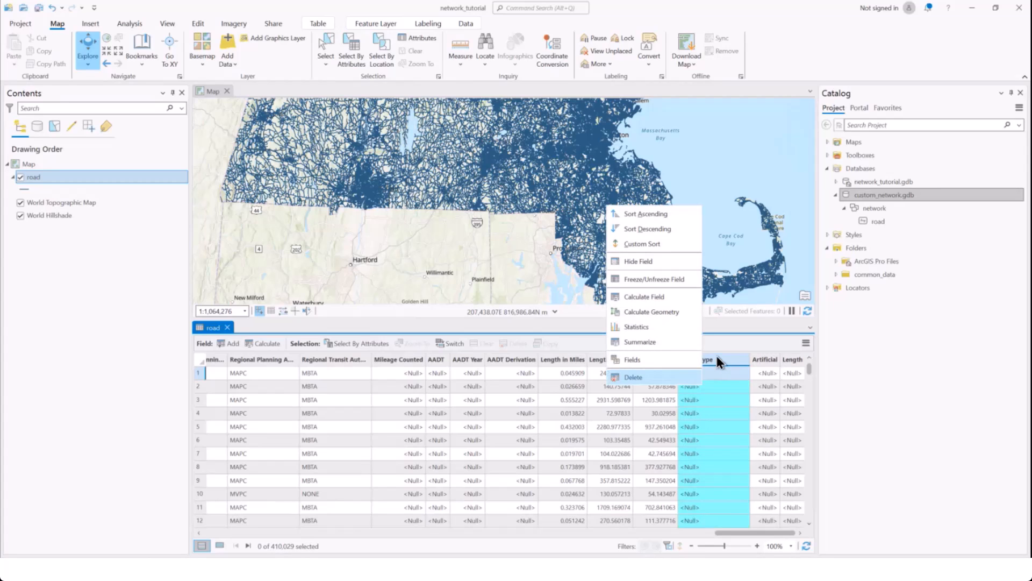
pyautogui.click(653, 298)
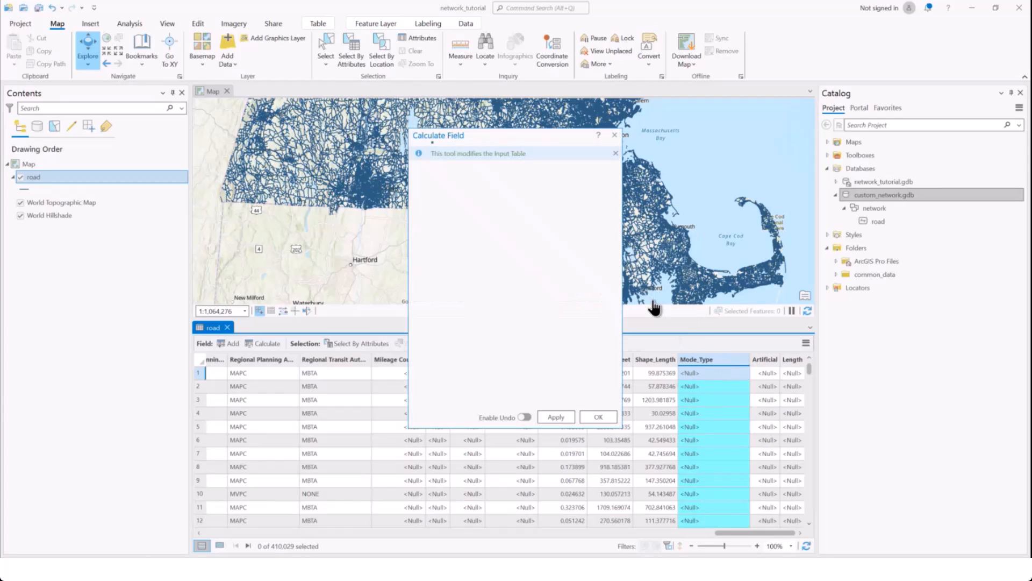
pyautogui.click(521, 372)
pyautogui.write('road')
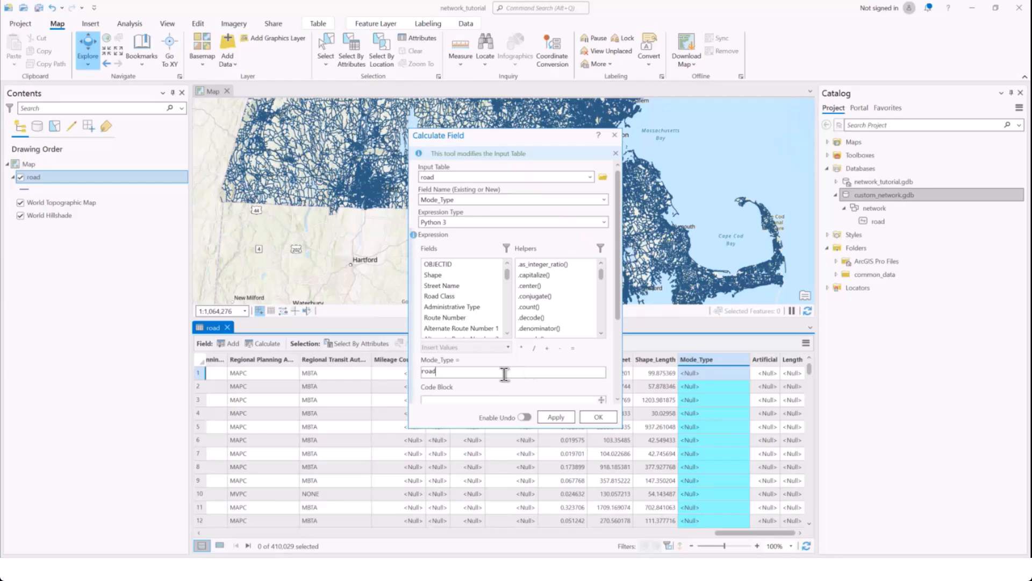
pyautogui.doubleClick(504, 374)
pyautogui.press('BackSpace')
pyautogui.write('"road"')
pyautogui.click(556, 418)
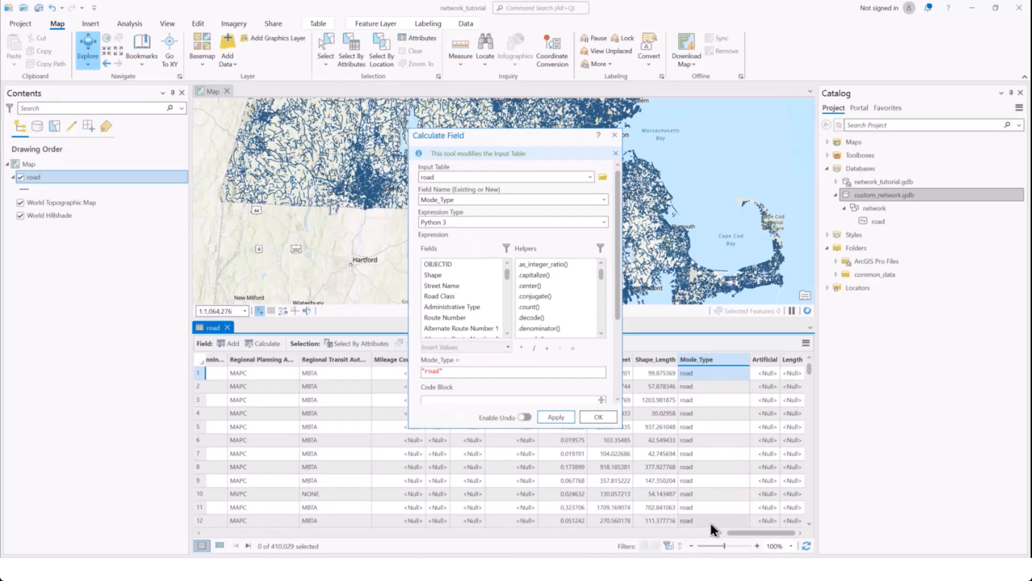
# Calculate the Artificial field as 0 for all road records and close the Calculate Field tool.
pyautogui.click(604, 199)
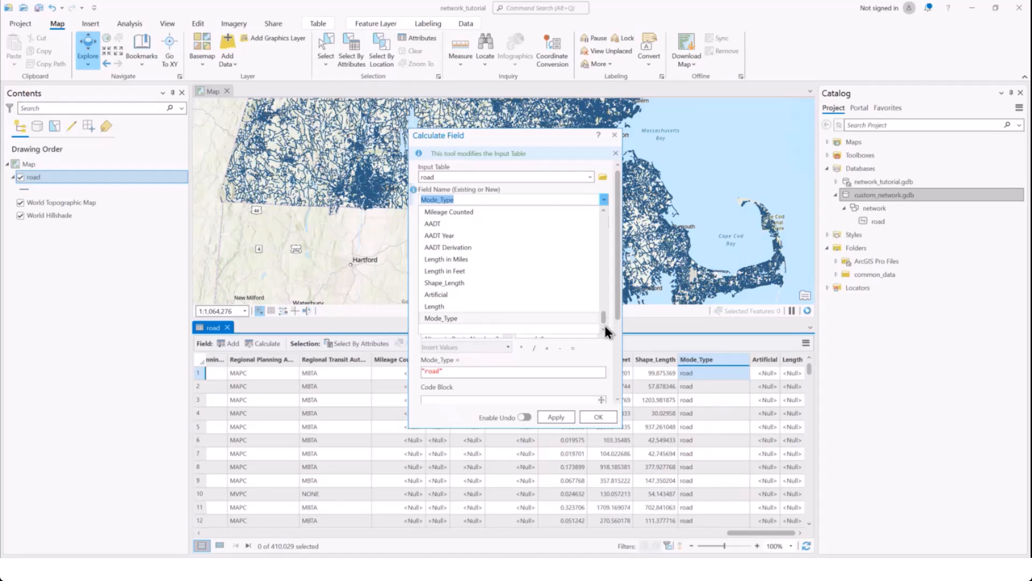
pyautogui.click(539, 295)
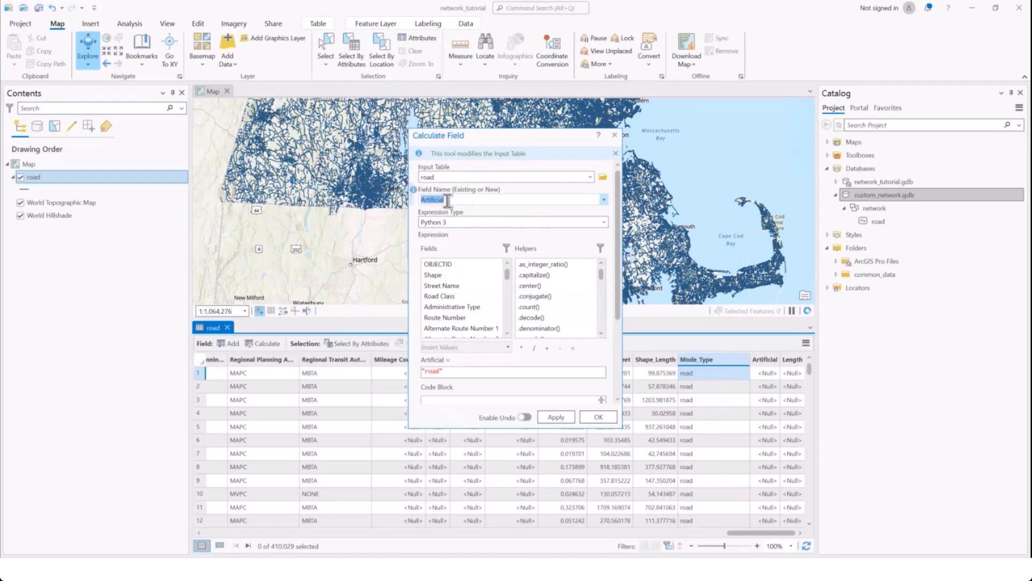
pyautogui.click(457, 372)
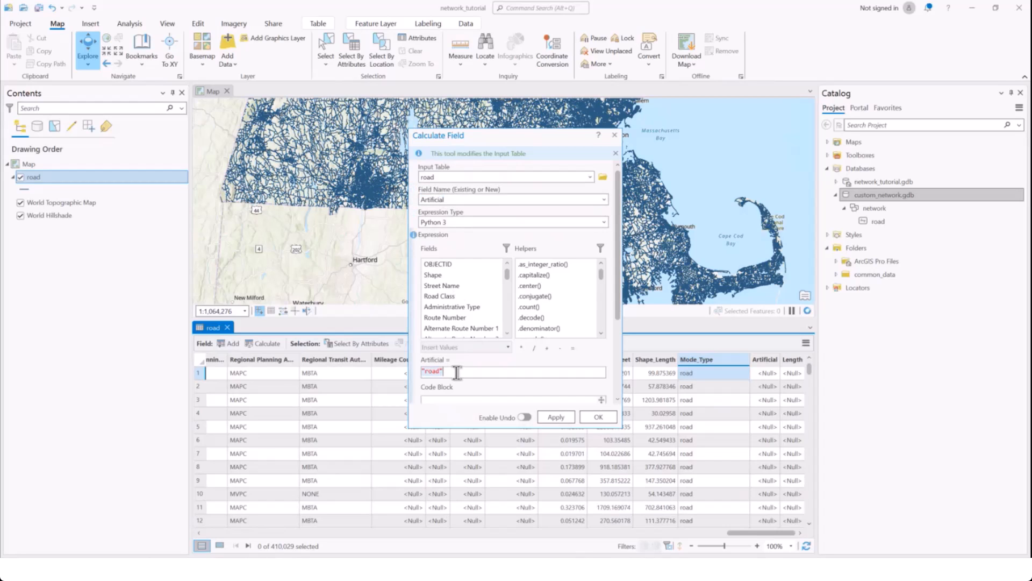
pyautogui.write('0')
pyautogui.click(563, 417)
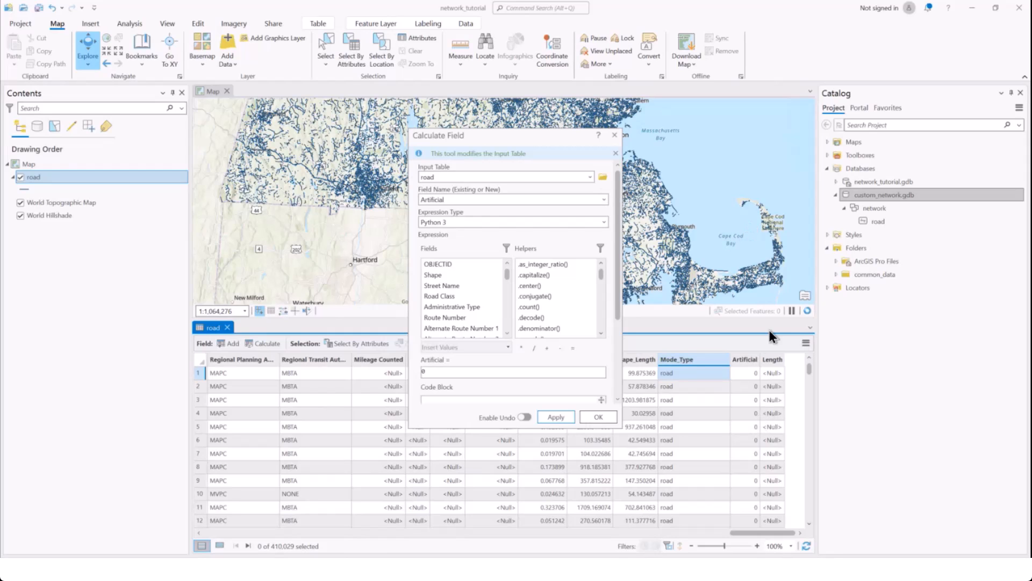
pyautogui.click(615, 135)
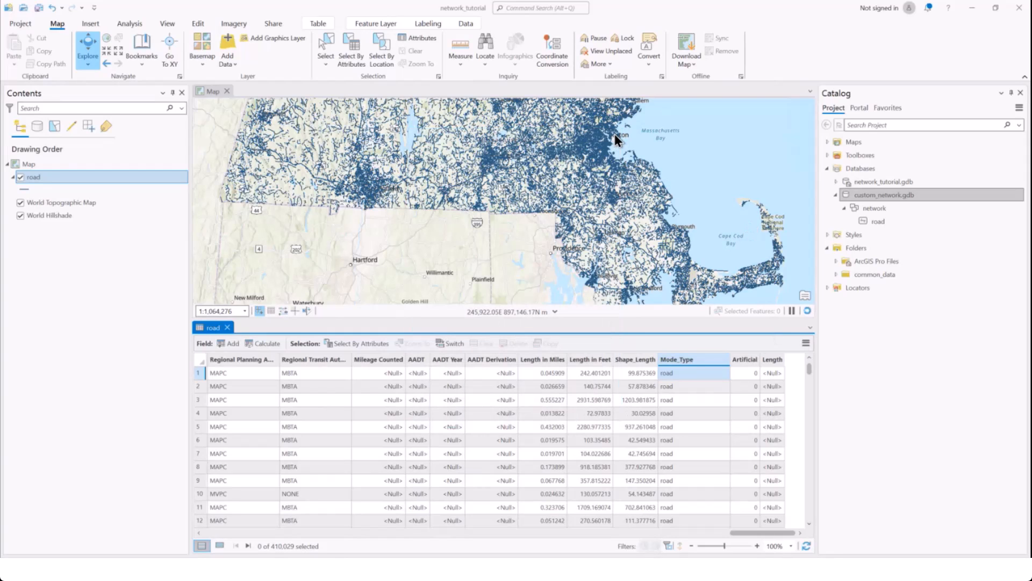
# Calculate the Length field's geometry as Length (geodesic) with Statute Miles as the length unit.
pyautogui.rightClick(770, 358)
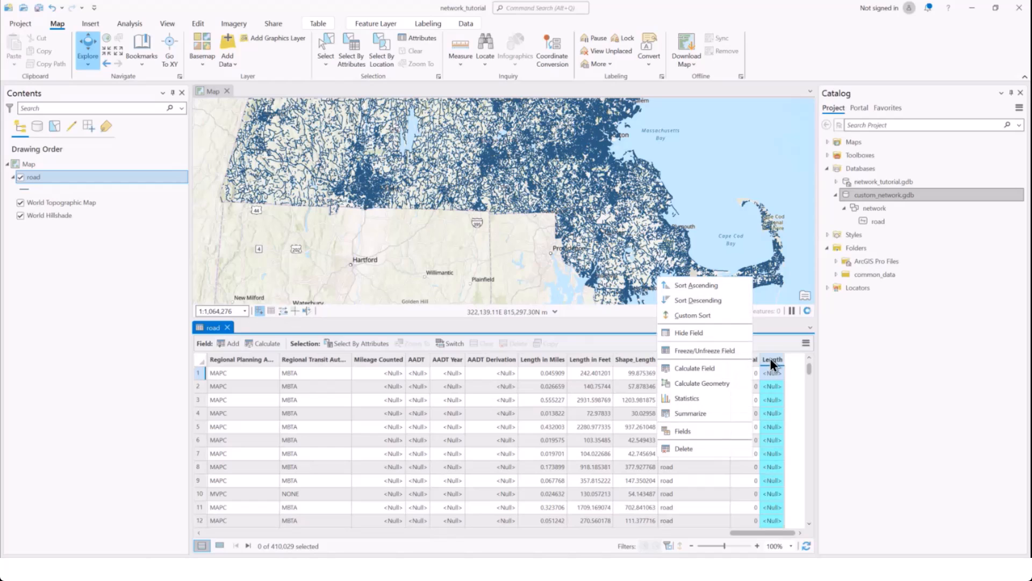
pyautogui.click(723, 382)
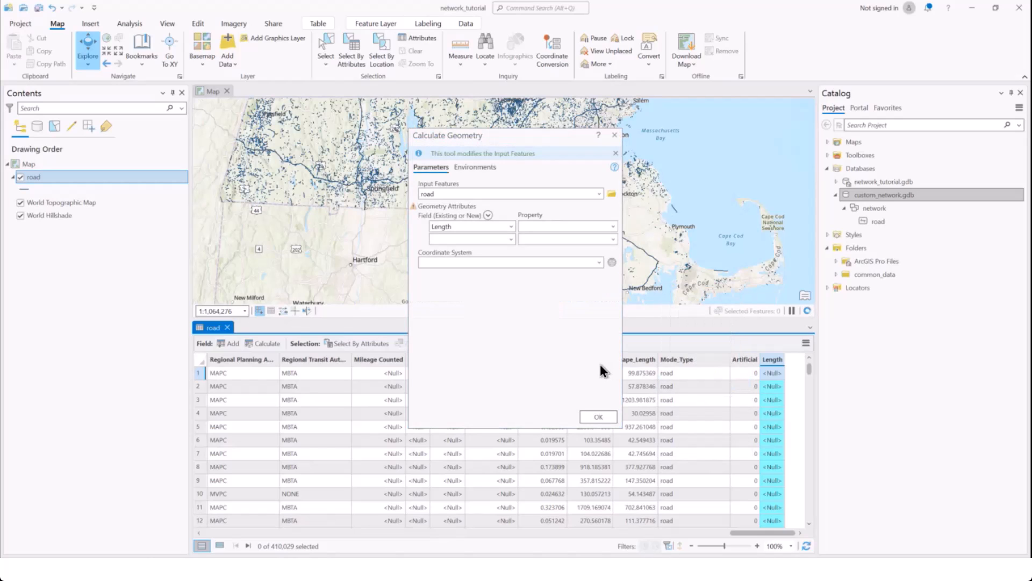
pyautogui.click(613, 226)
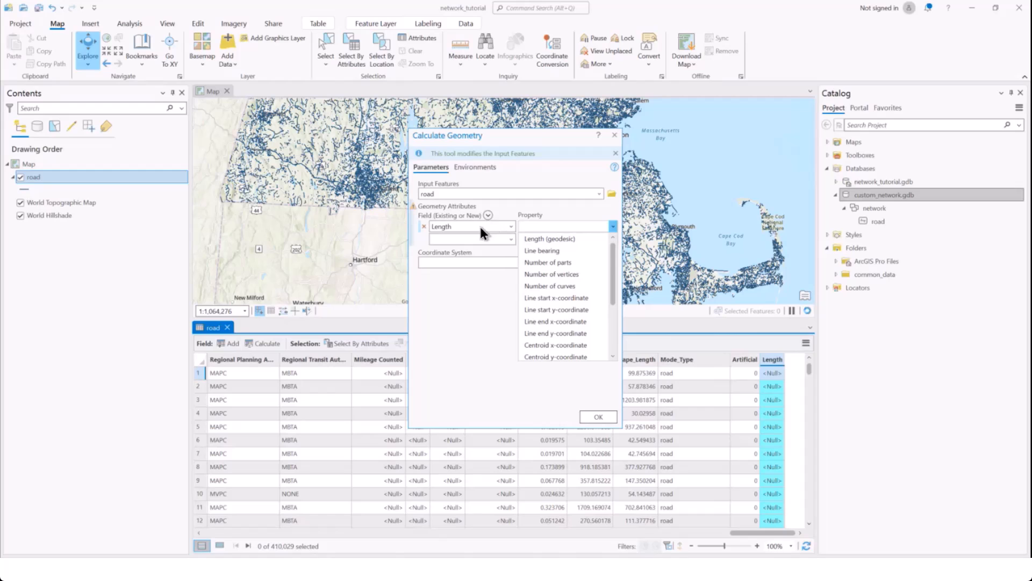
pyautogui.click(562, 239)
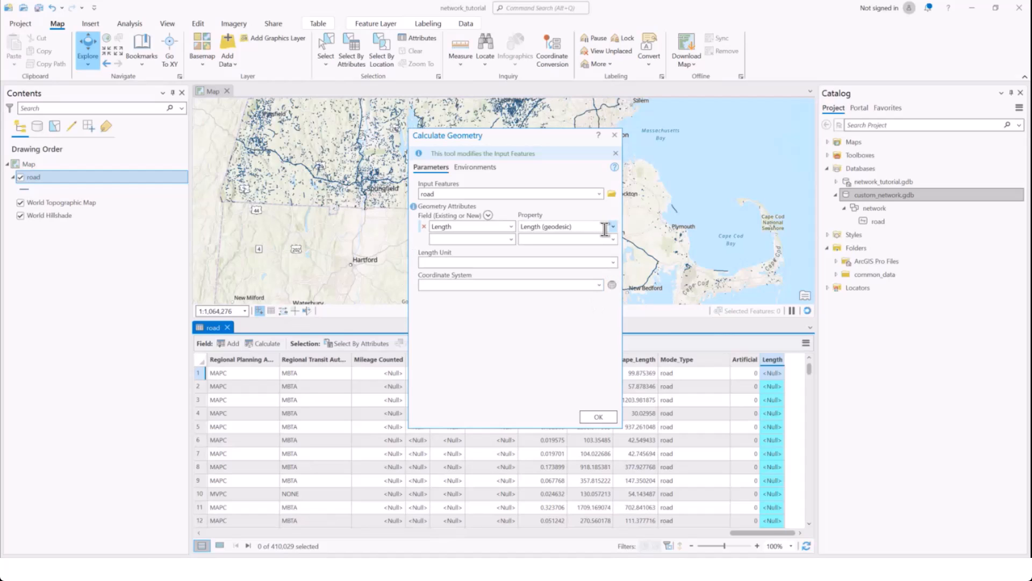
pyautogui.click(613, 262)
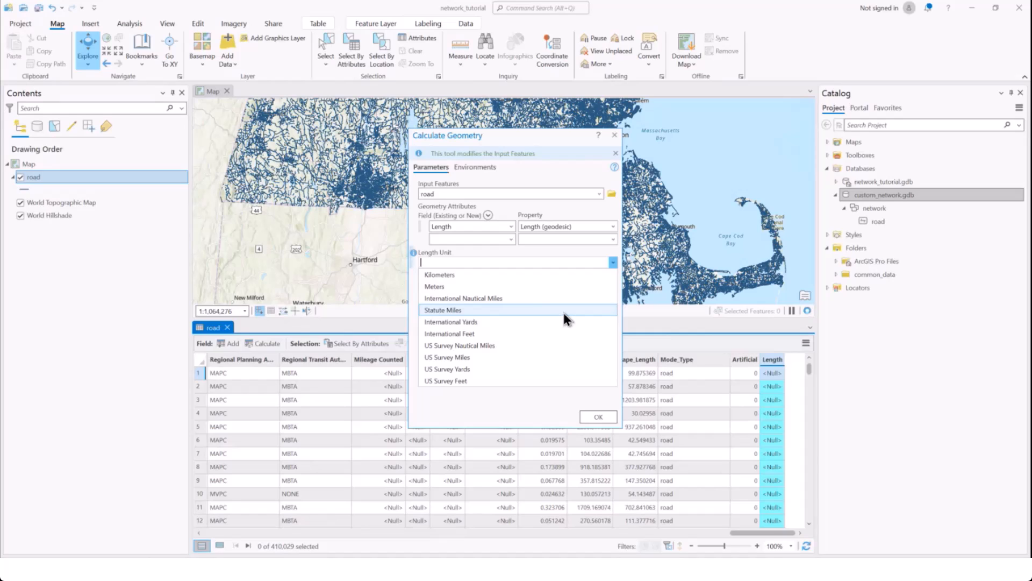
pyautogui.click(564, 310)
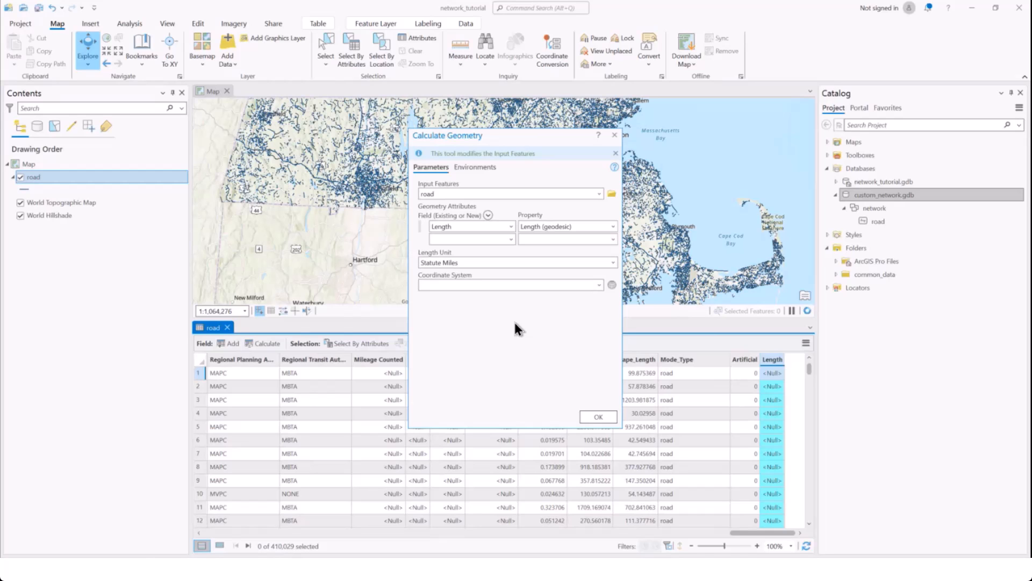
pyautogui.click(598, 417)
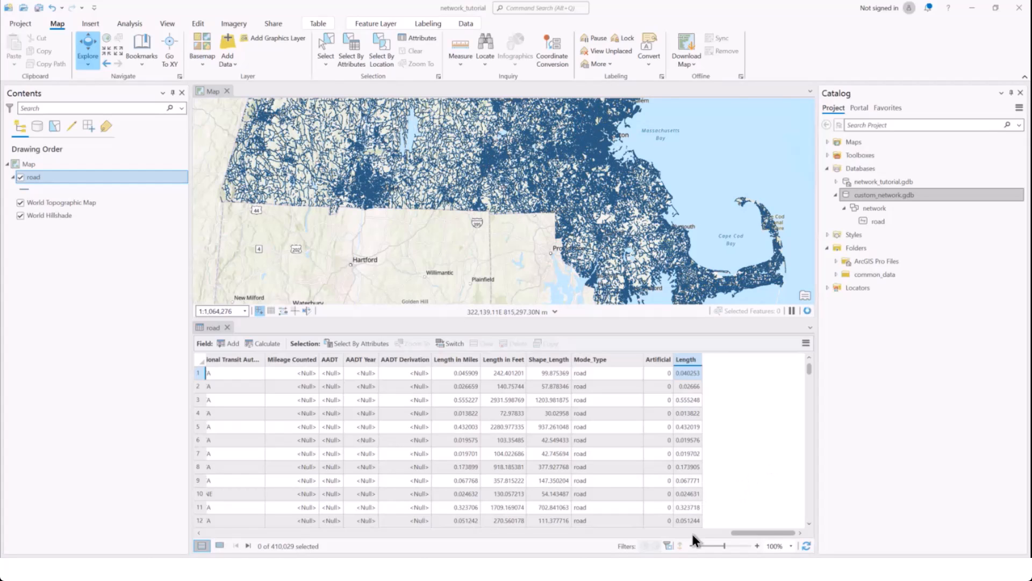
# Switch to the FTOT user guide PDF in Adobe Acrobat and examine the optional fields in the roadway network schema table.
pyautogui.moveTo(620, 569)
pyautogui.click(621, 534)
pyautogui.scroll(-1, 476, 342)
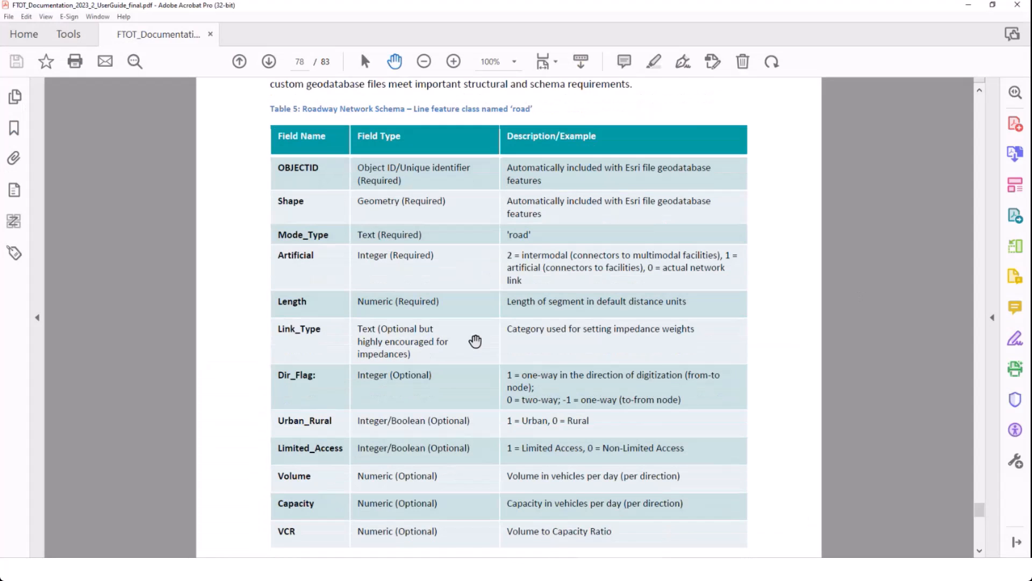
pyautogui.scroll(-2, 472, 344)
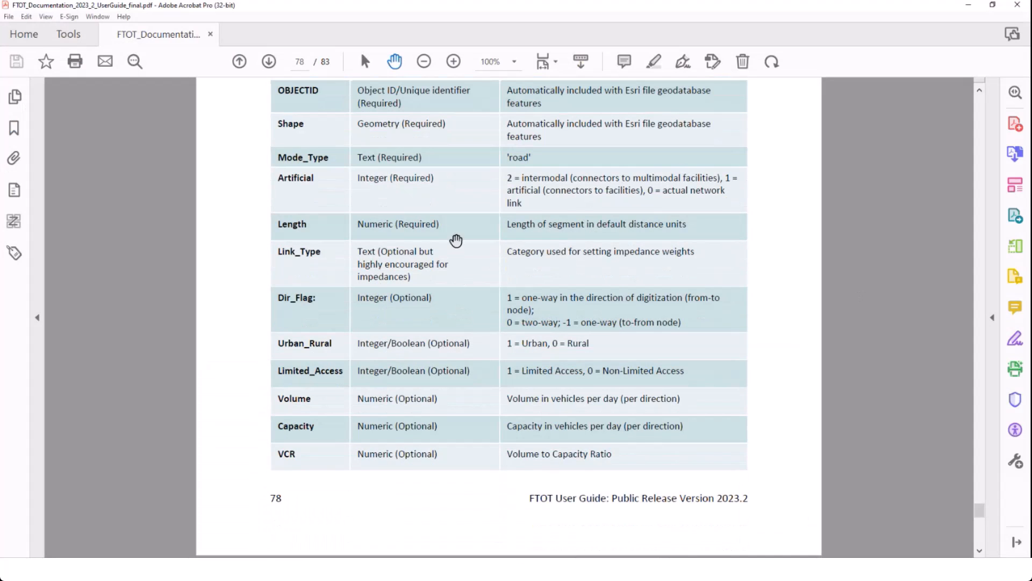
pyautogui.scroll(1, 469, 310)
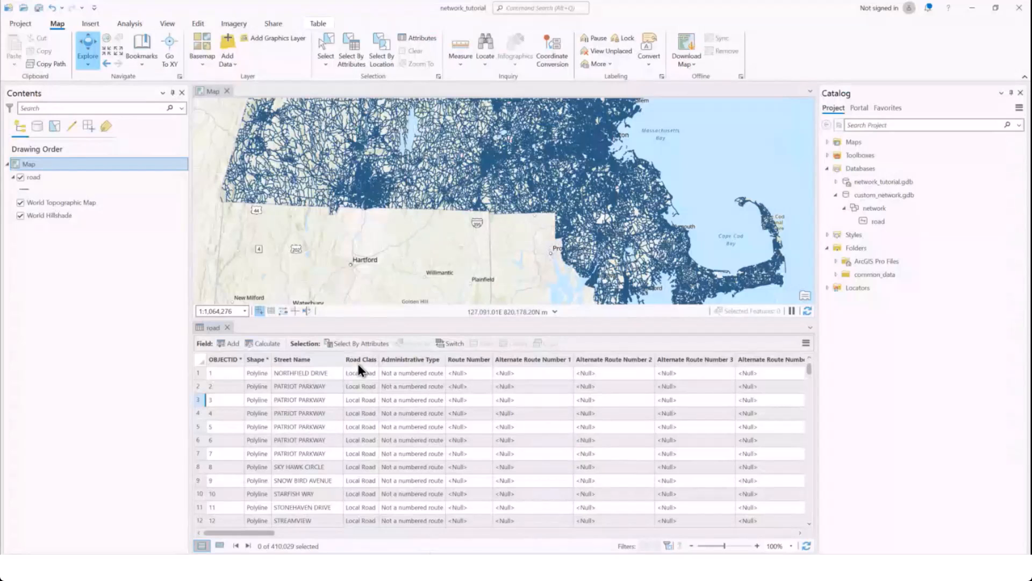
# Switch back to ArcGIS Pro, summarize the road table's Road Class field by Sum with Road Class as case field into road_Statistics, and open that table.
pyautogui.moveTo(358, 365)
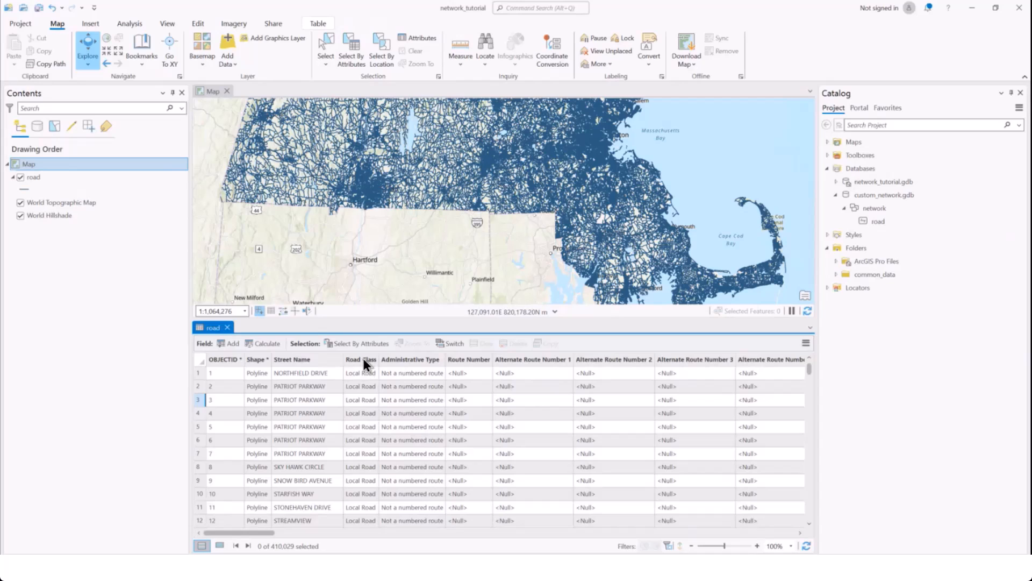
pyautogui.rightClick(363, 358)
pyautogui.click(302, 359)
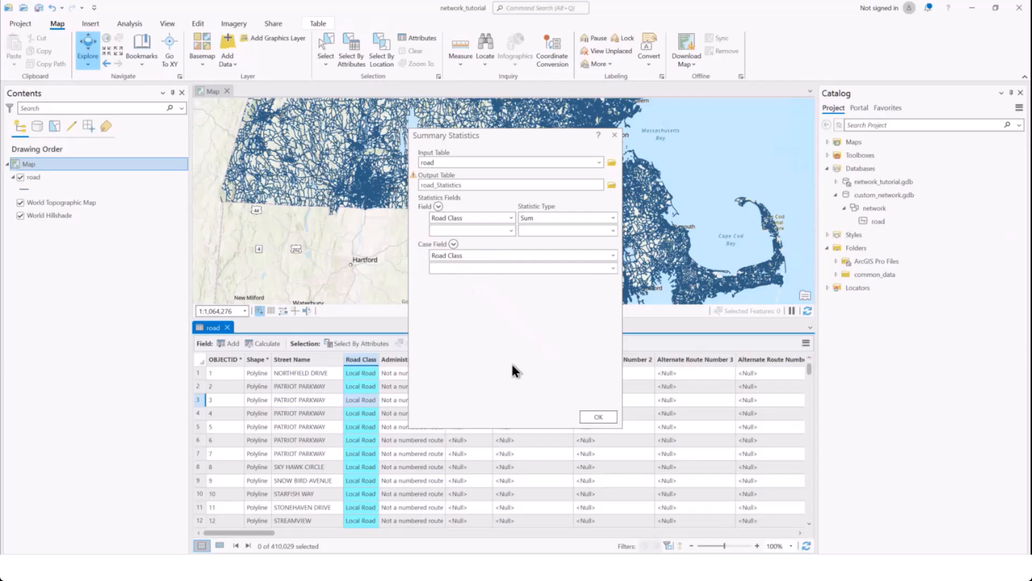
pyautogui.click(598, 418)
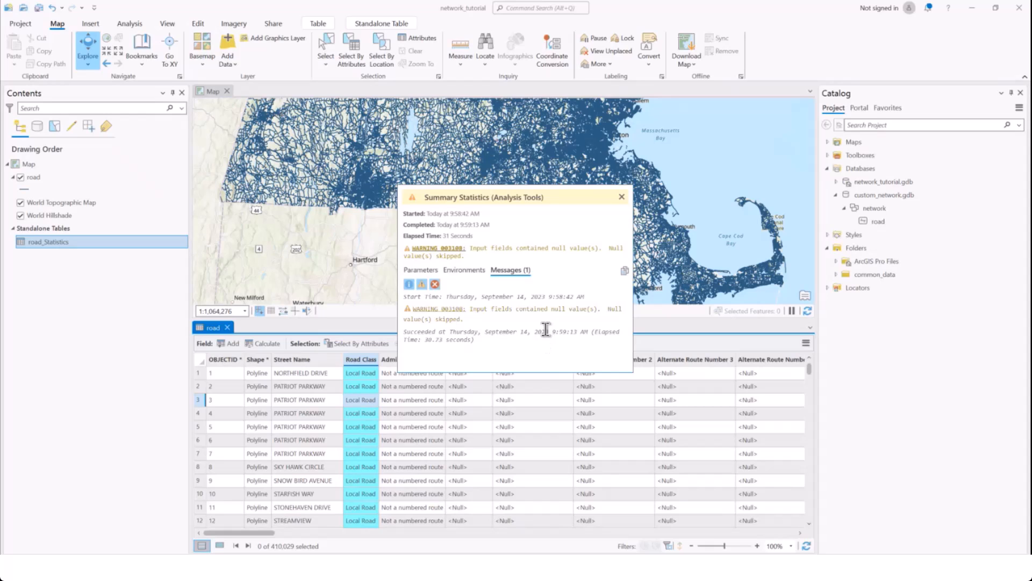
pyautogui.click(622, 198)
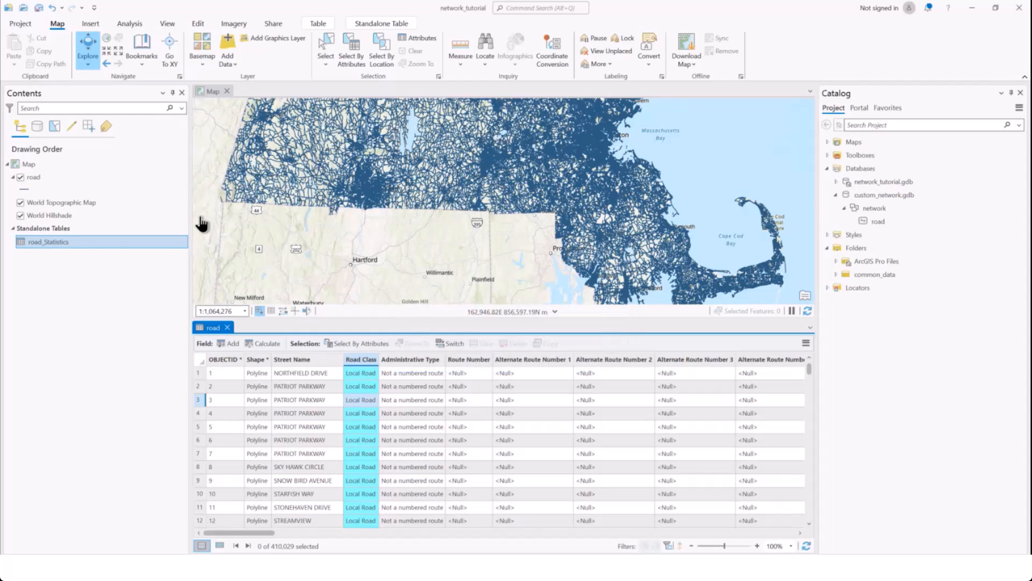
pyautogui.rightClick(87, 242)
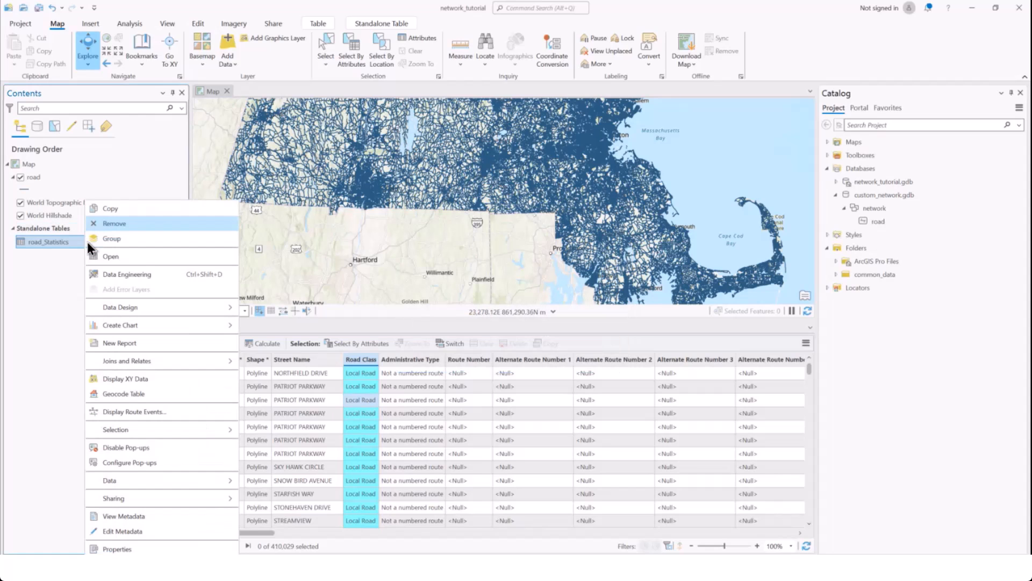
pyautogui.click(146, 258)
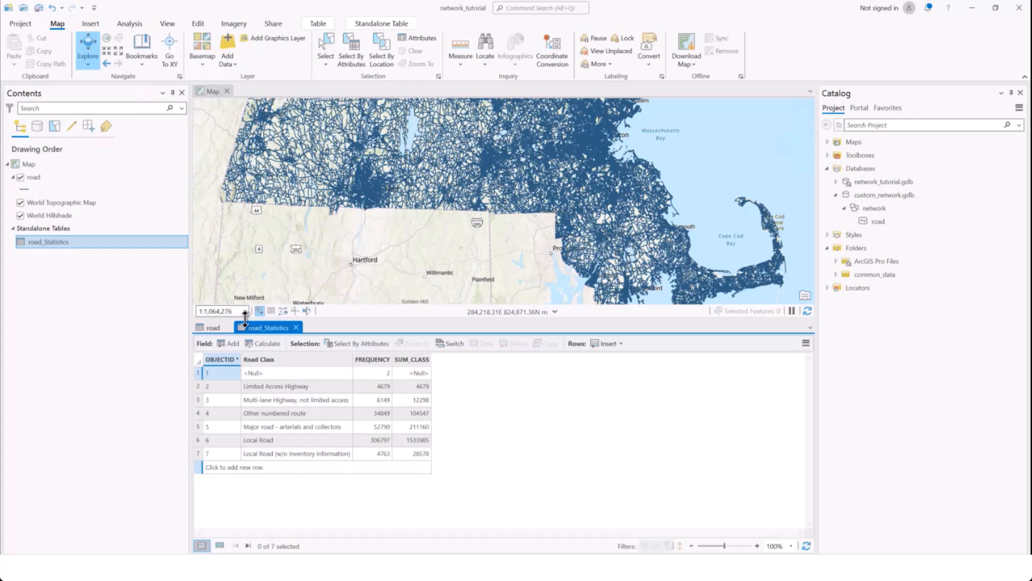
# Return to the road attribute table and open the Fields view for the Road Class field.
pyautogui.click(208, 327)
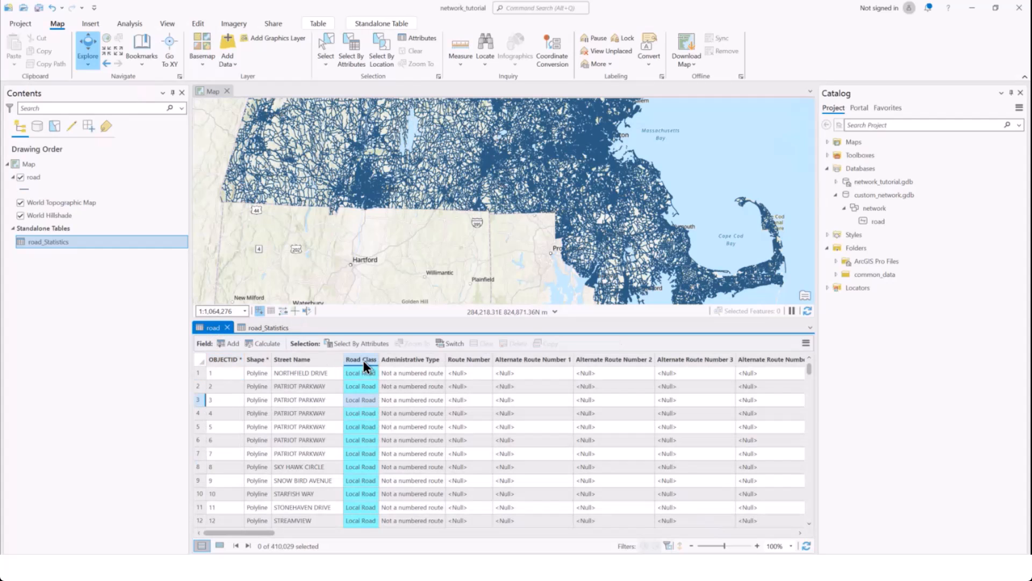
pyautogui.moveTo(363, 360)
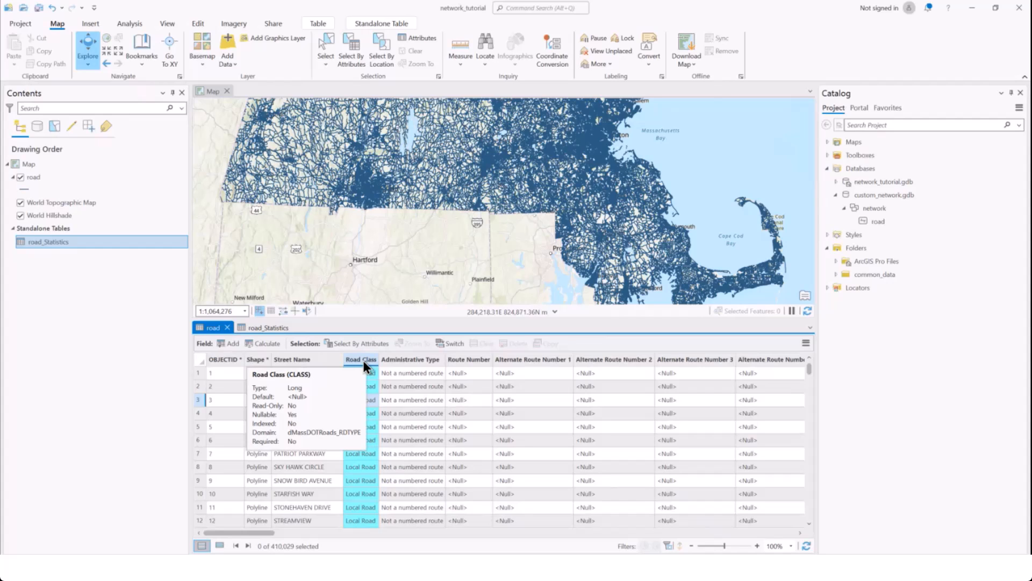
pyautogui.rightClick(363, 360)
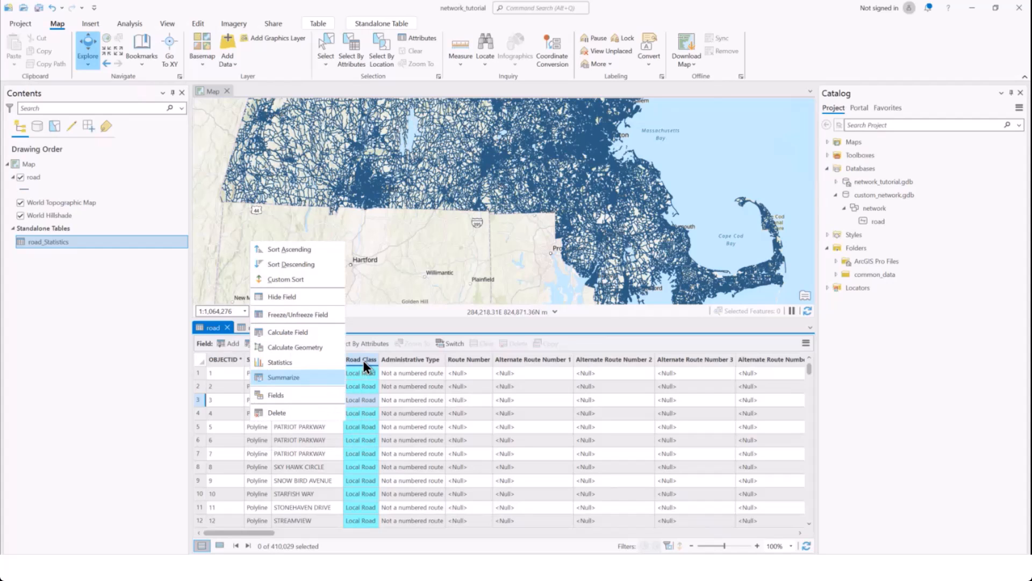
pyautogui.click(304, 395)
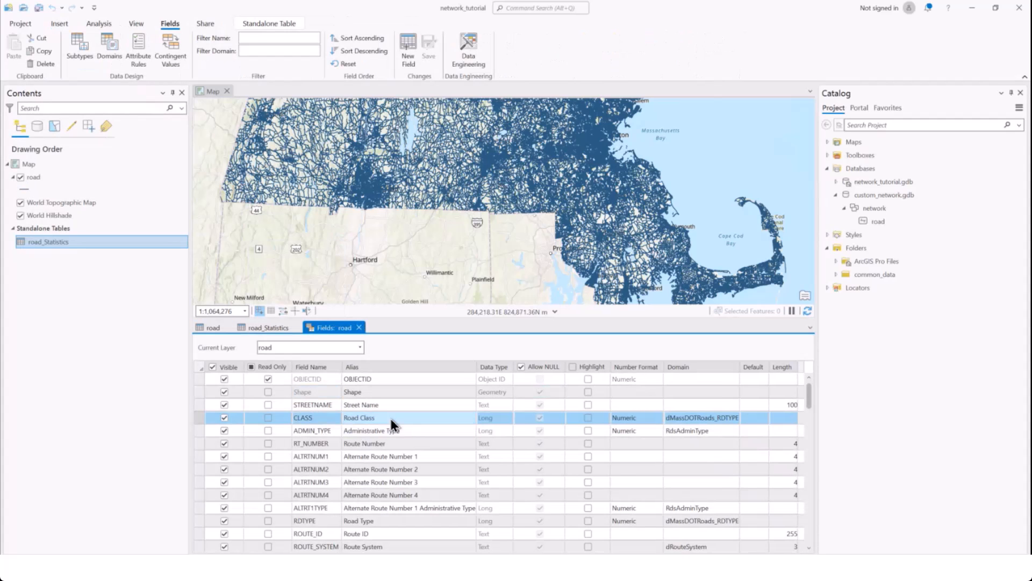
# Rename the road table's CLASS field to Link_Type, then save the change and close the Fields view.
pyautogui.click(318, 419)
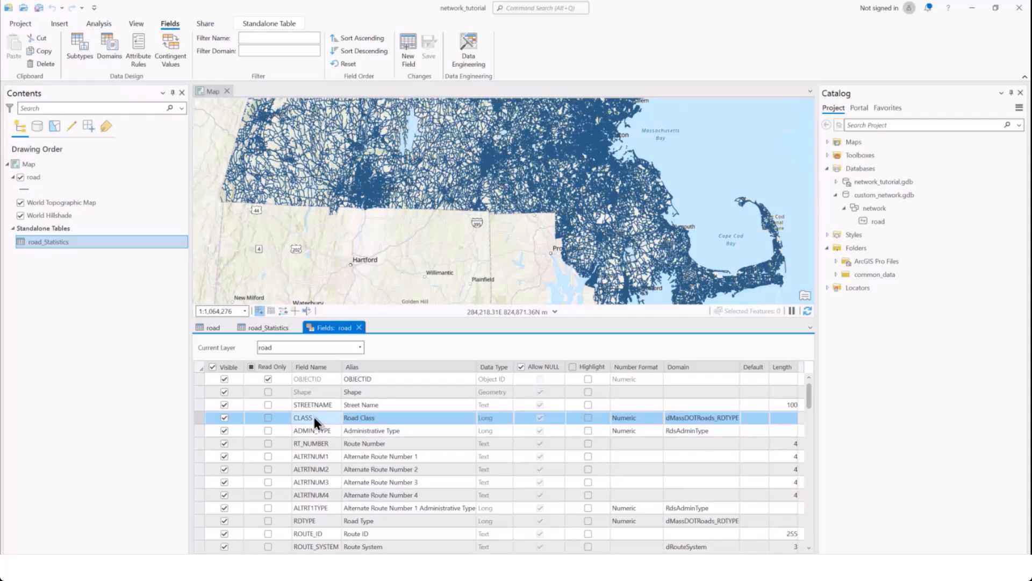
pyautogui.click(315, 418)
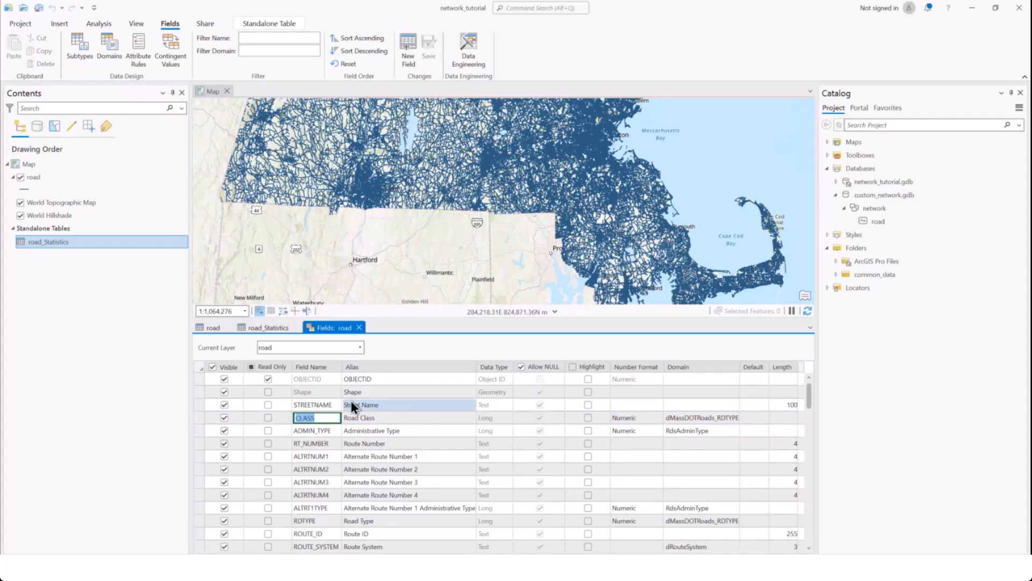
pyautogui.write('Lin')
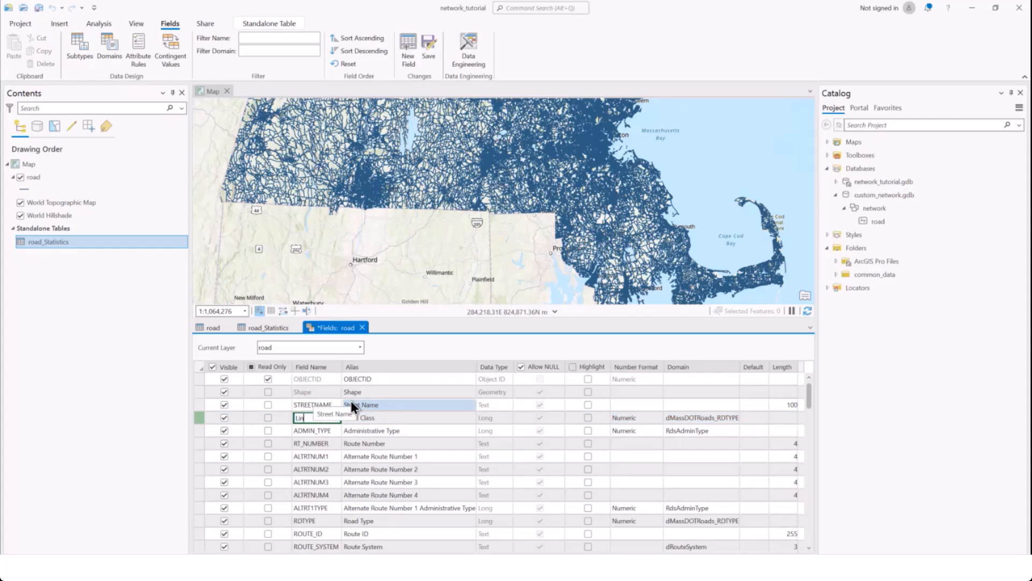
pyautogui.write('k_Type')
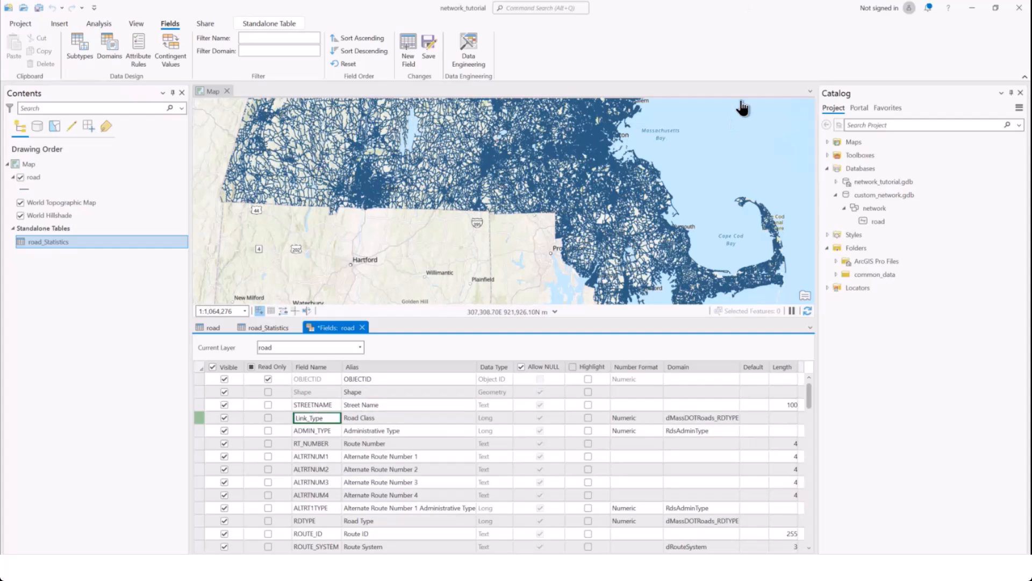
pyautogui.press('Return')
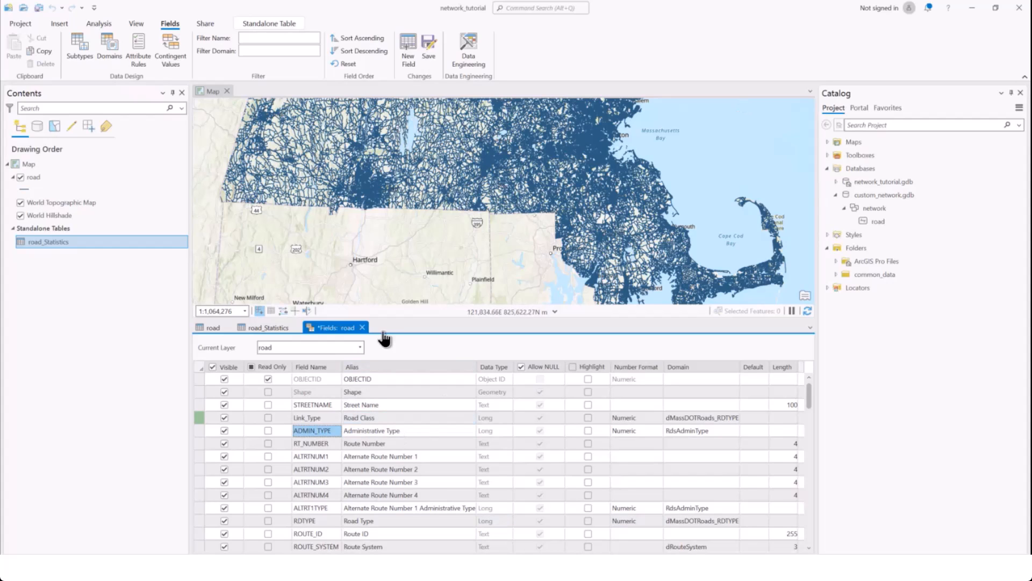
pyautogui.click(362, 327)
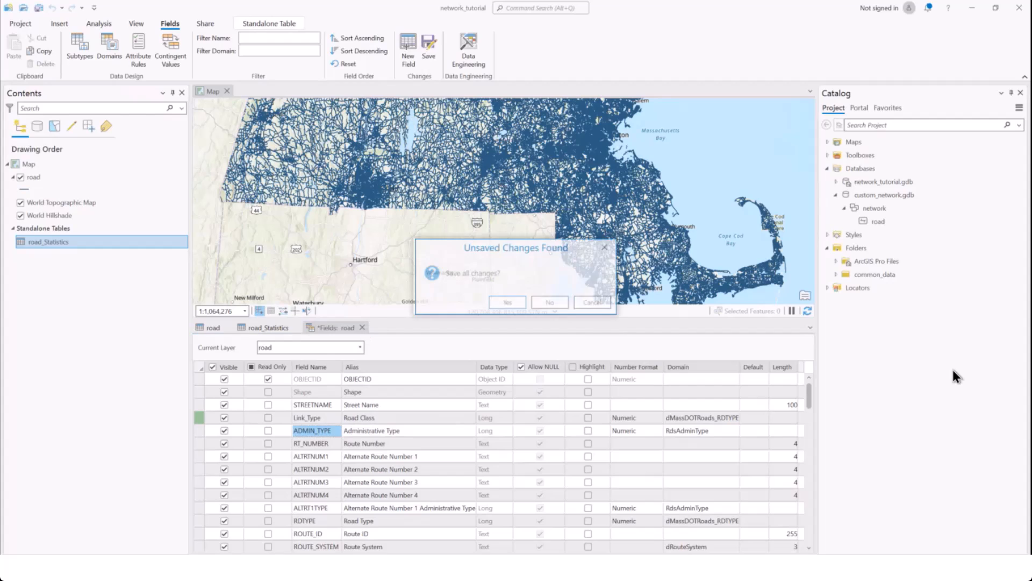
pyautogui.click(502, 301)
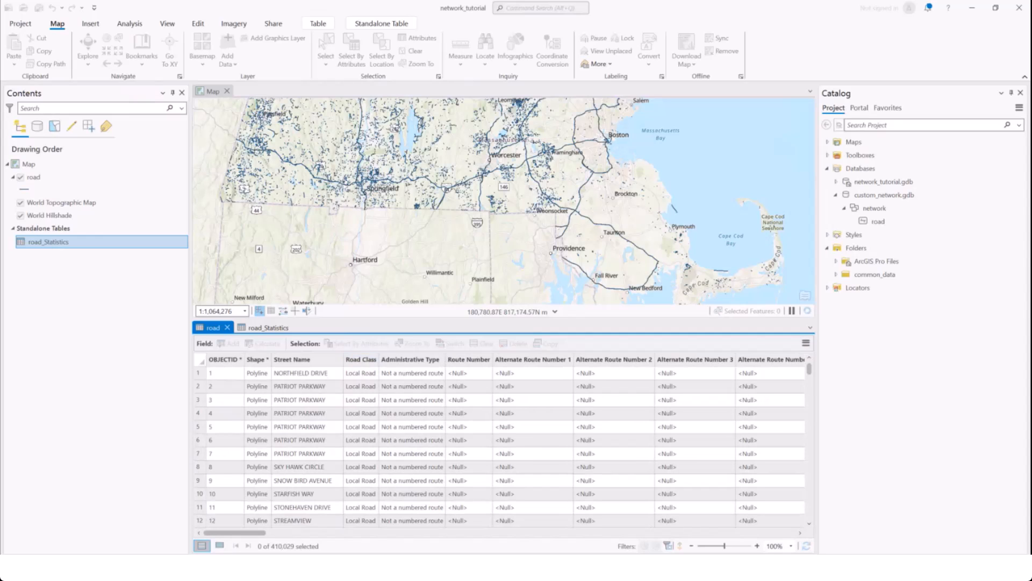
pyautogui.click(360, 400)
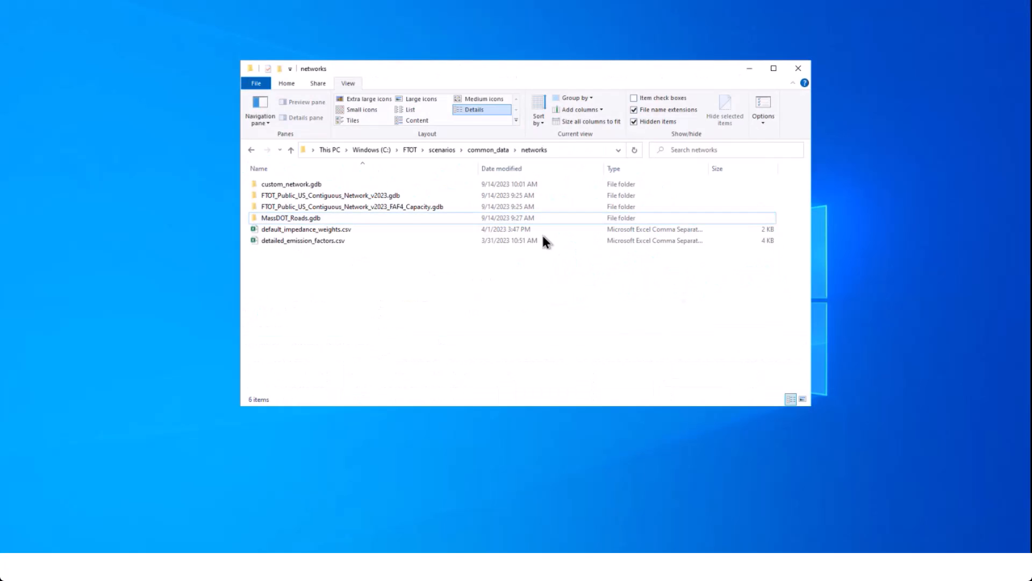
# Switch to File Explorer and duplicate default_impedance_weights.csv within the networks folder.
pyautogui.click(672, 566)
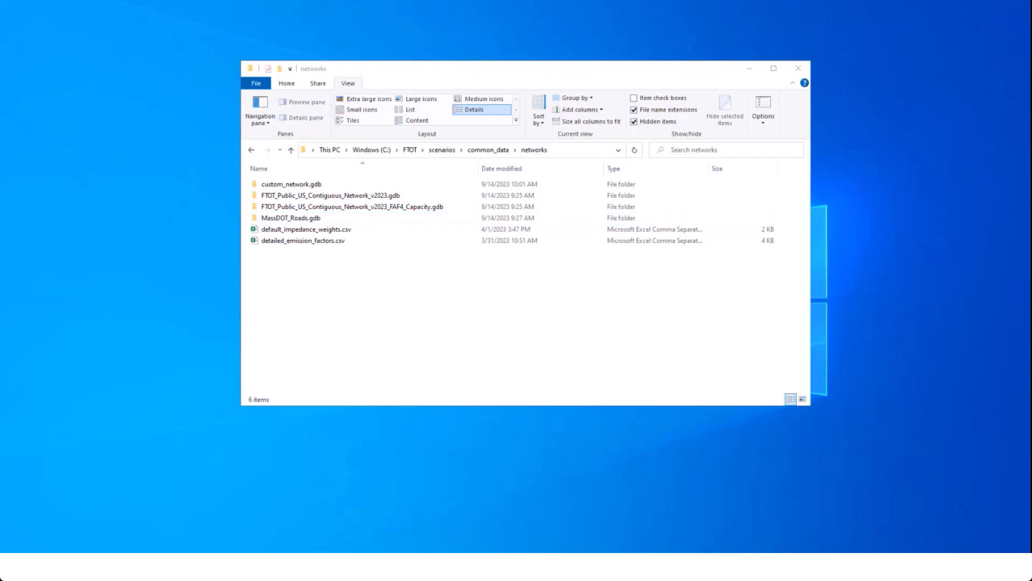
pyautogui.click(331, 230)
pyautogui.rightClick(348, 230)
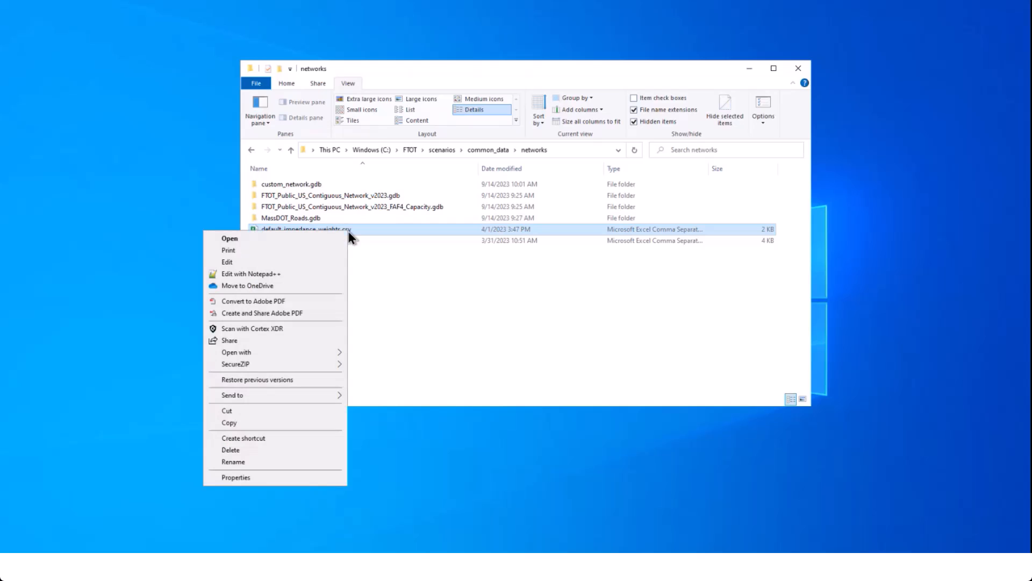
pyautogui.click(264, 423)
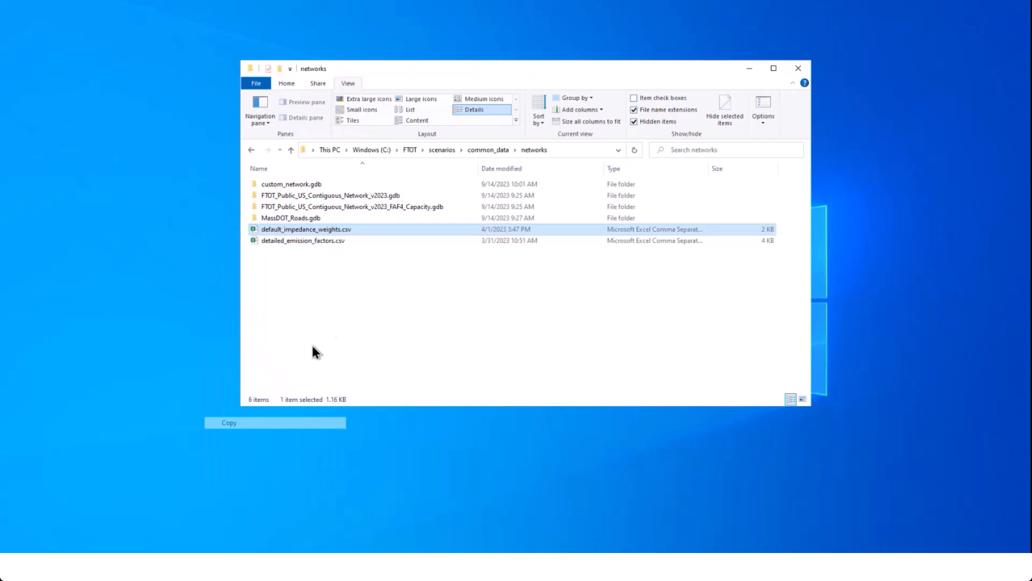
pyautogui.rightClick(327, 324)
pyautogui.click(269, 397)
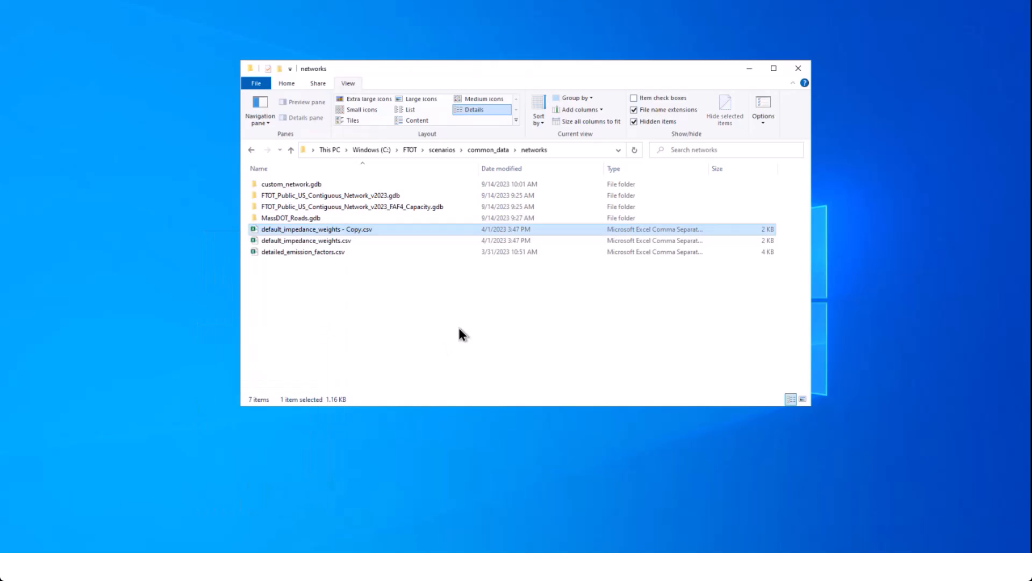
# Rename the copied impedance weights file as MA_Road_Impedances.csv.
pyautogui.click(317, 228)
pyautogui.write('MA')
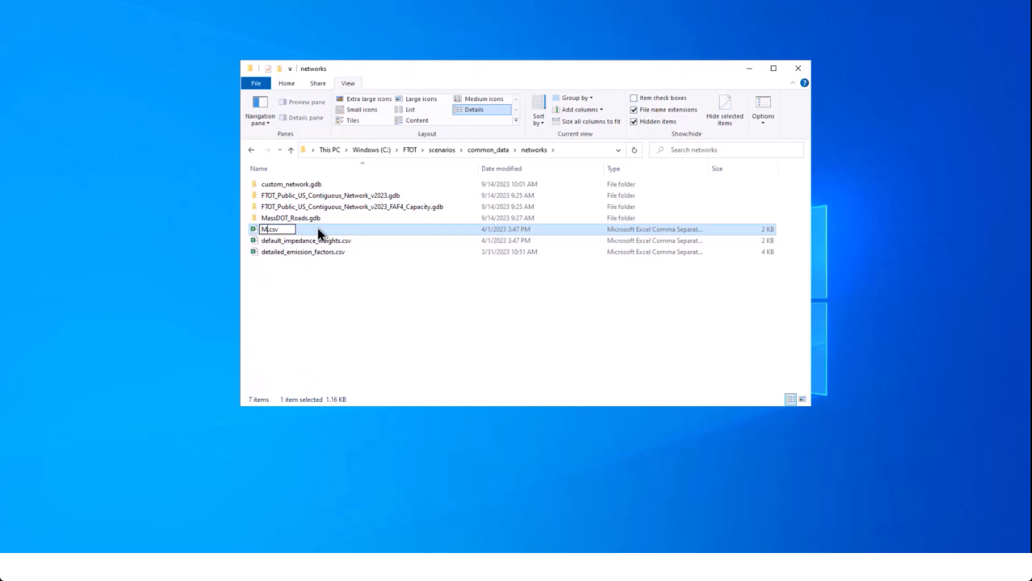
pyautogui.write('_Road_I')
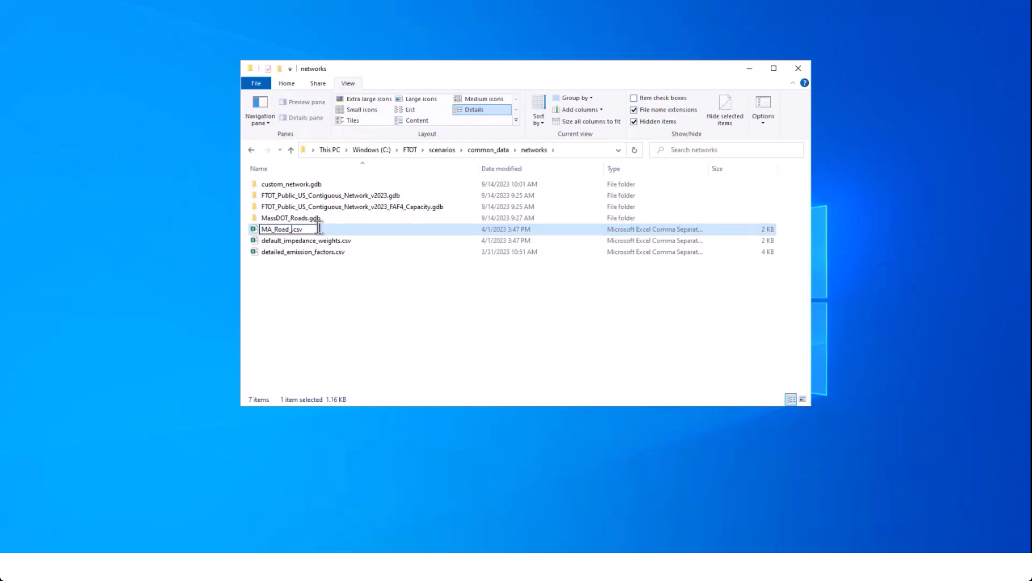
pyautogui.write('mpedances')
pyautogui.click(271, 313)
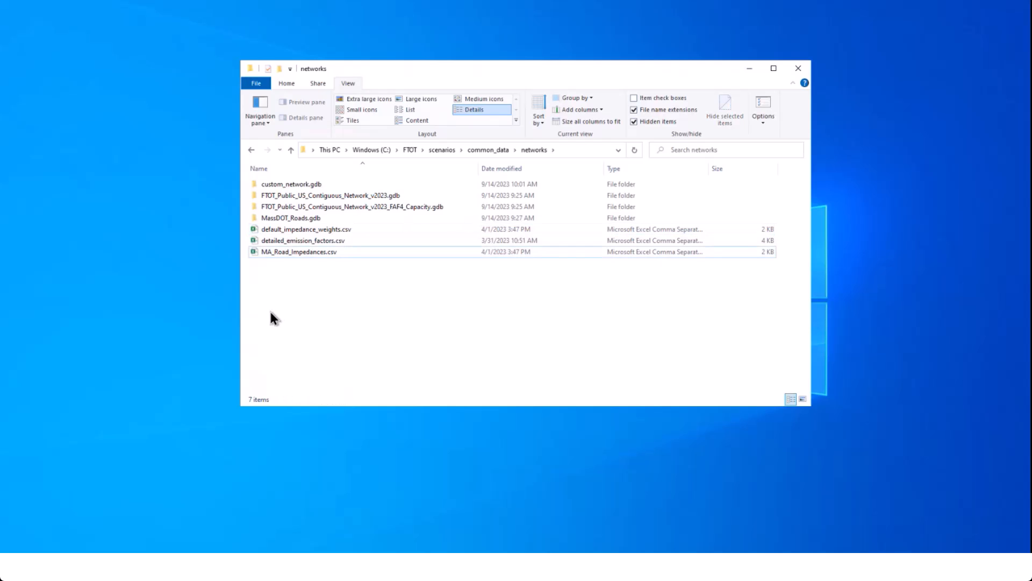
# Open MA_Road_Impedances.csv in Excel and clear all rail and water entries in rows 10 to 20.
pyautogui.doubleClick(279, 253)
pyautogui.scroll(1, 249, 250)
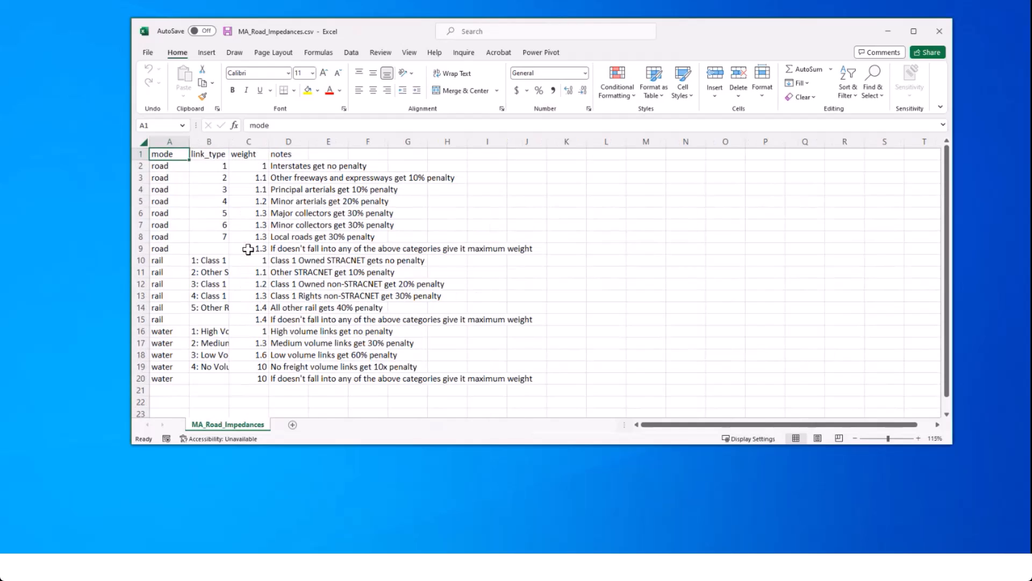
pyautogui.click(797, 248)
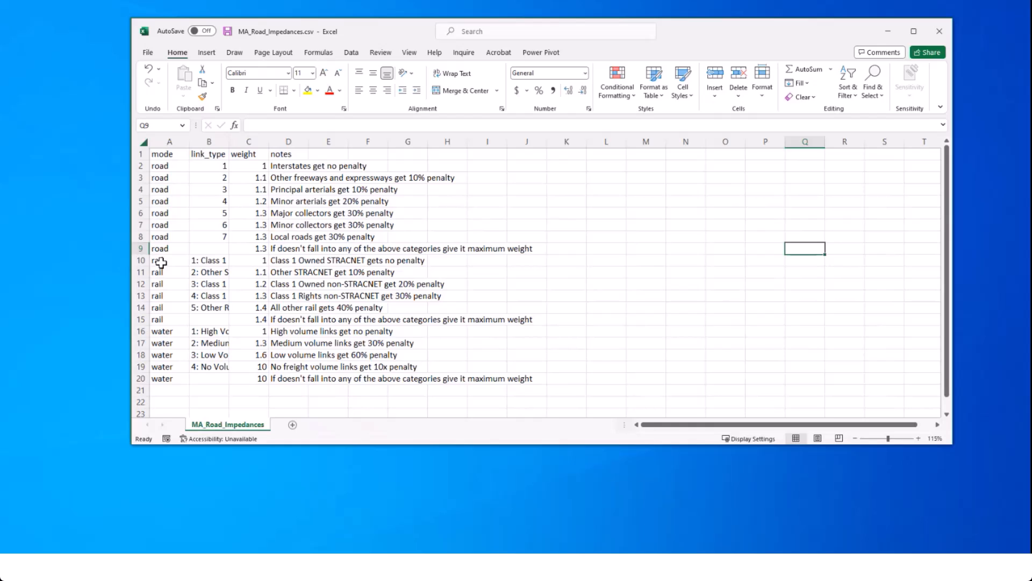
pyautogui.moveTo(161, 262); pyautogui.dragTo(589, 386)
pyautogui.press('Delete')
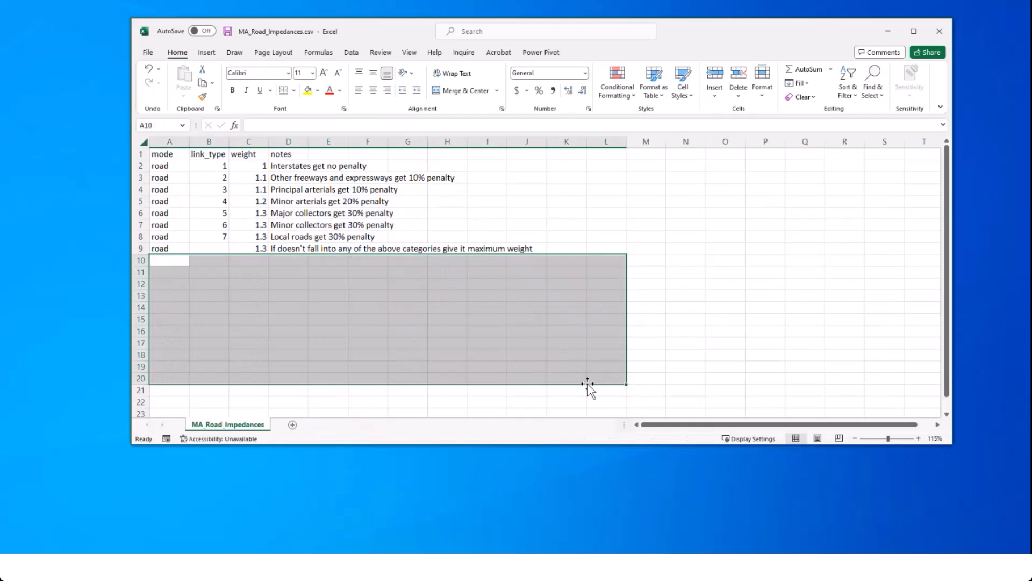
pyautogui.click(589, 262)
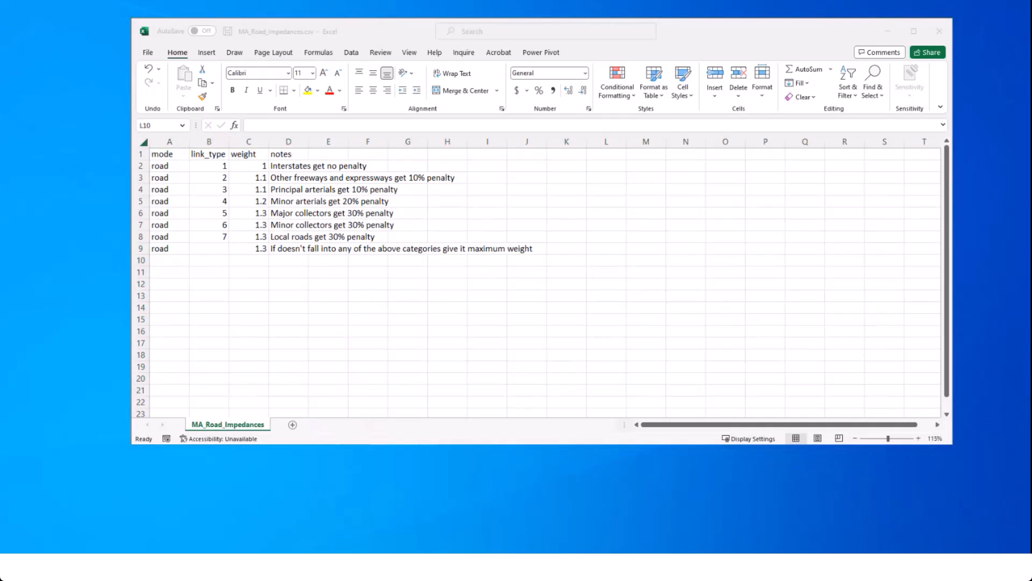
# Review the link_type and weight columns and clear the notes for the road rows in D2:D9.
pyautogui.click(209, 138)
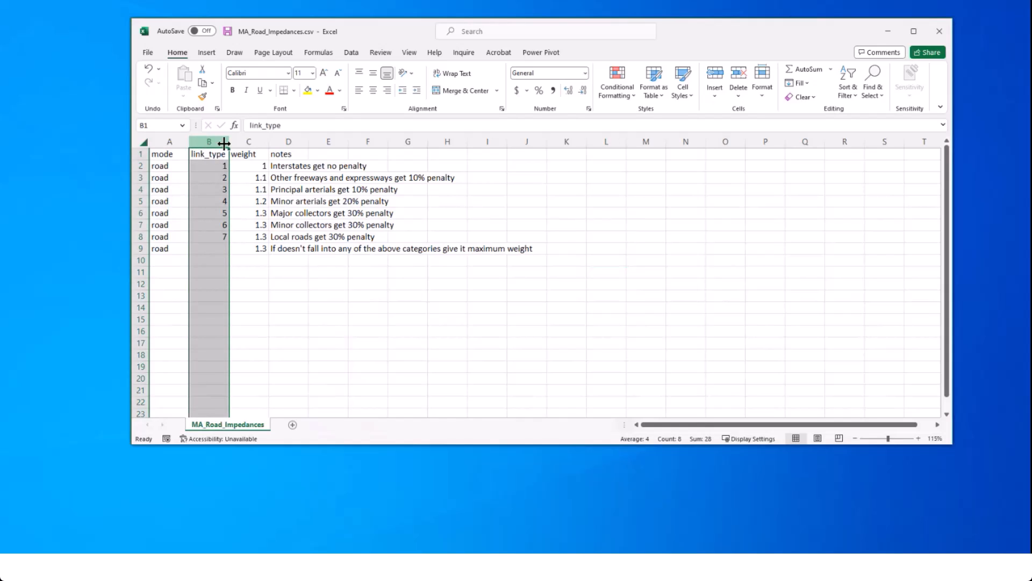
pyautogui.click(416, 309)
pyautogui.click(258, 158)
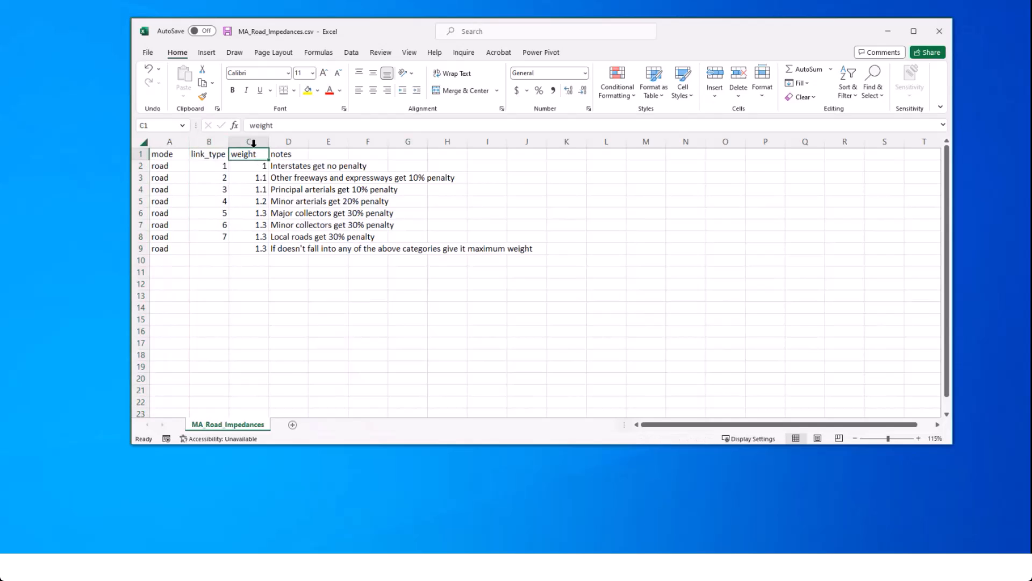
pyautogui.click(254, 139)
pyautogui.click(369, 272)
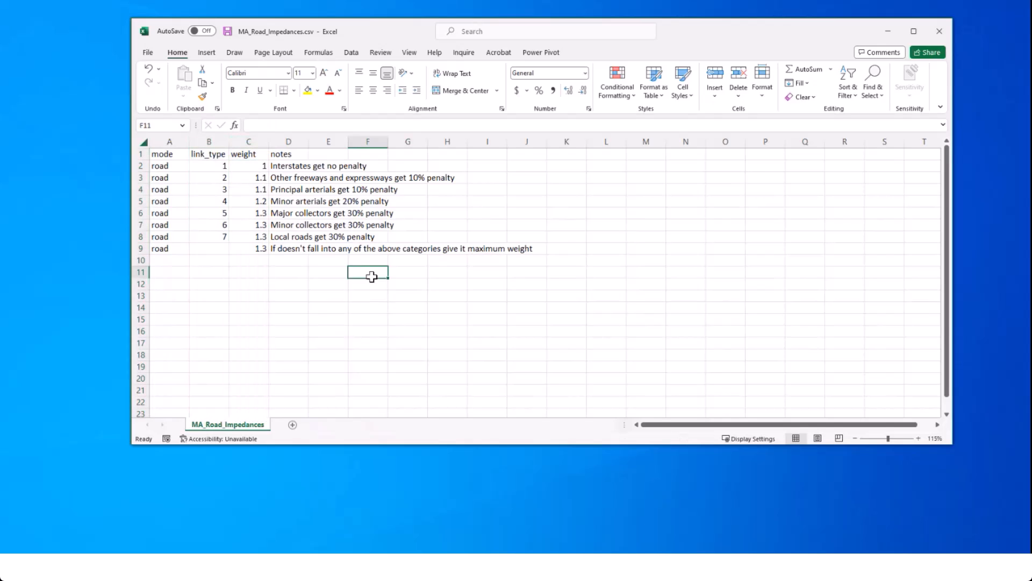
pyautogui.moveTo(302, 166); pyautogui.dragTo(308, 248)
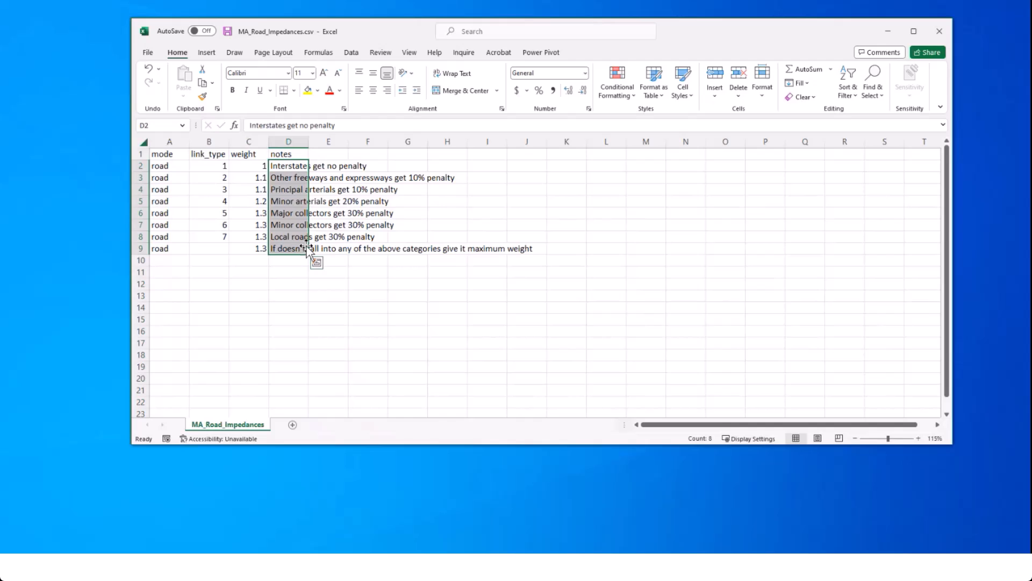
pyautogui.press('Delete')
# Arrange Excel beside ArcGIS Pro, close the Catalog pane and show the road_Statistics table for reference.
pyautogui.moveTo(376, 33); pyautogui.dragTo(450, 40)
pyautogui.click(487, 340)
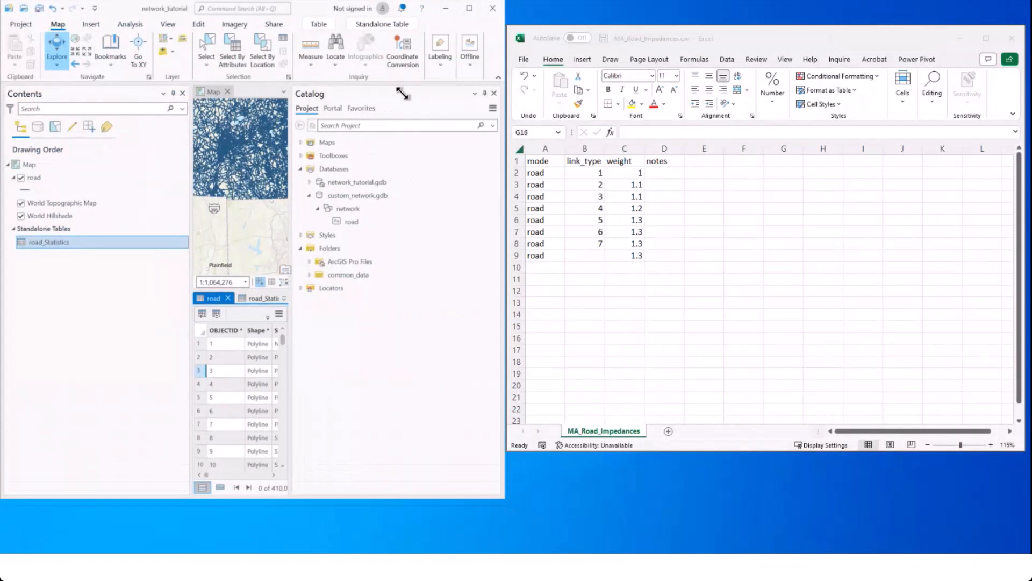
pyautogui.click(494, 93)
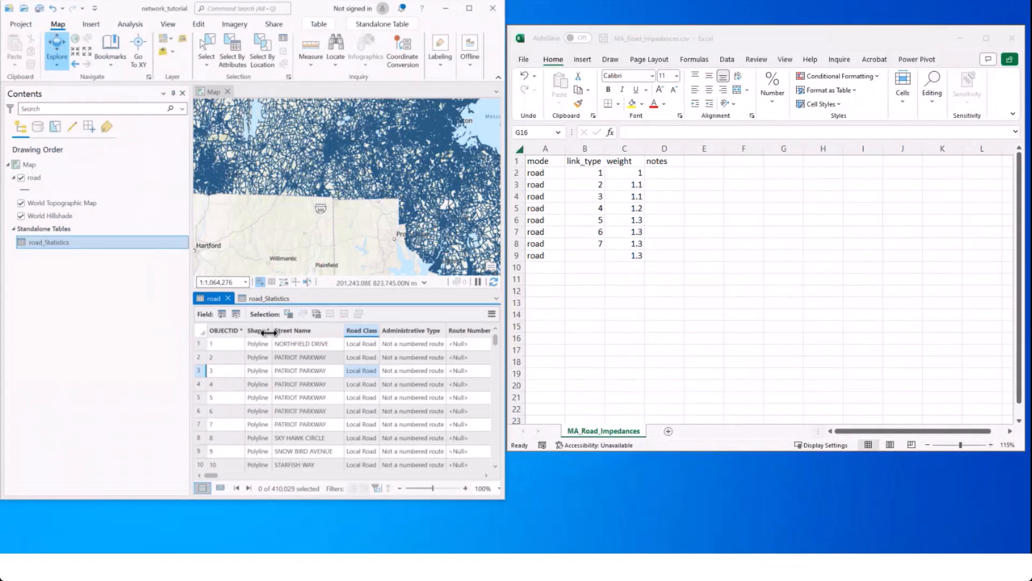
pyautogui.click(268, 299)
pyautogui.click(618, 394)
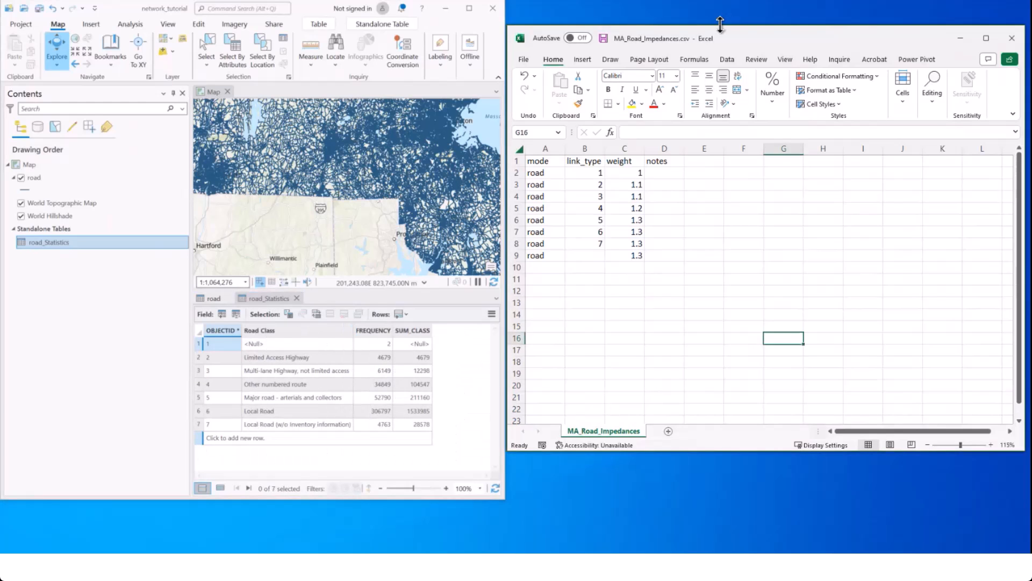
# Enlarge the Excel window vertically to match ArcGIS Pro's height and widen the link_type column.
pyautogui.moveTo(720, 24); pyautogui.dragTo(721, 3)
pyautogui.moveTo(695, 454); pyautogui.dragTo(687, 501)
pyautogui.click(641, 293)
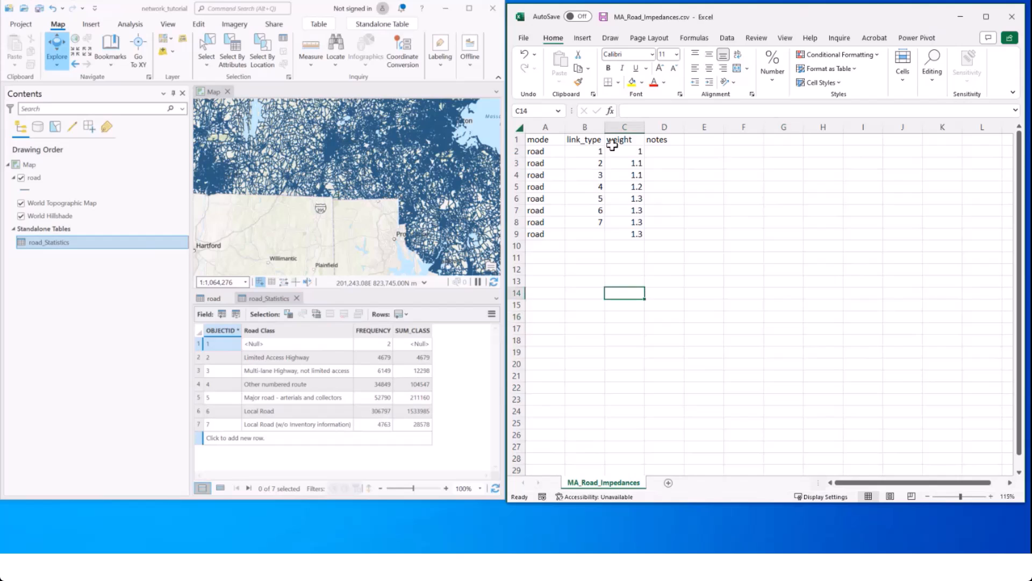
pyautogui.moveTo(605, 127); pyautogui.dragTo(646, 127)
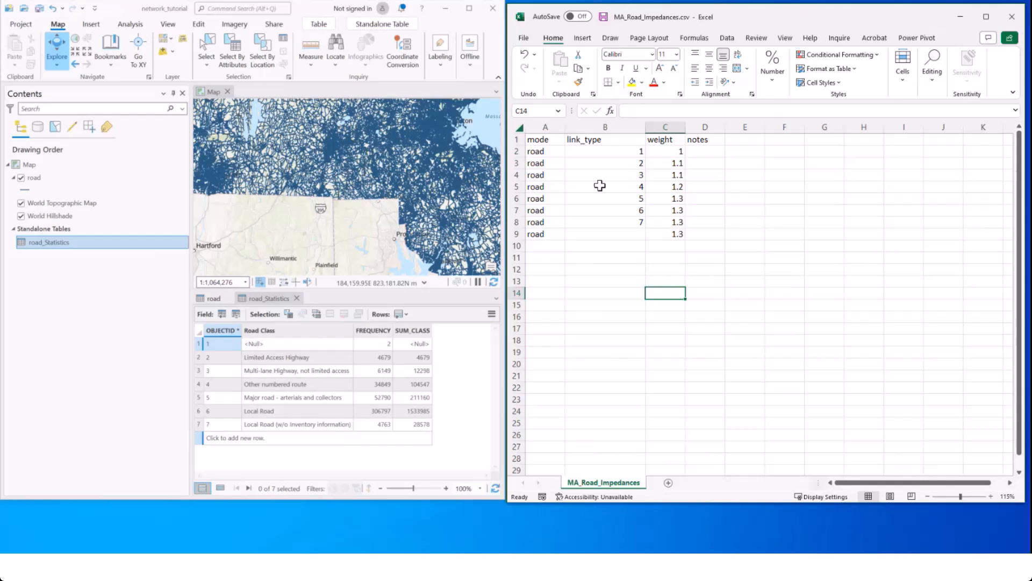
# Enter the link types "Limited Access Highway" in B2 and "Multi-lane highway, not limited access" in B3.
pyautogui.click(615, 151)
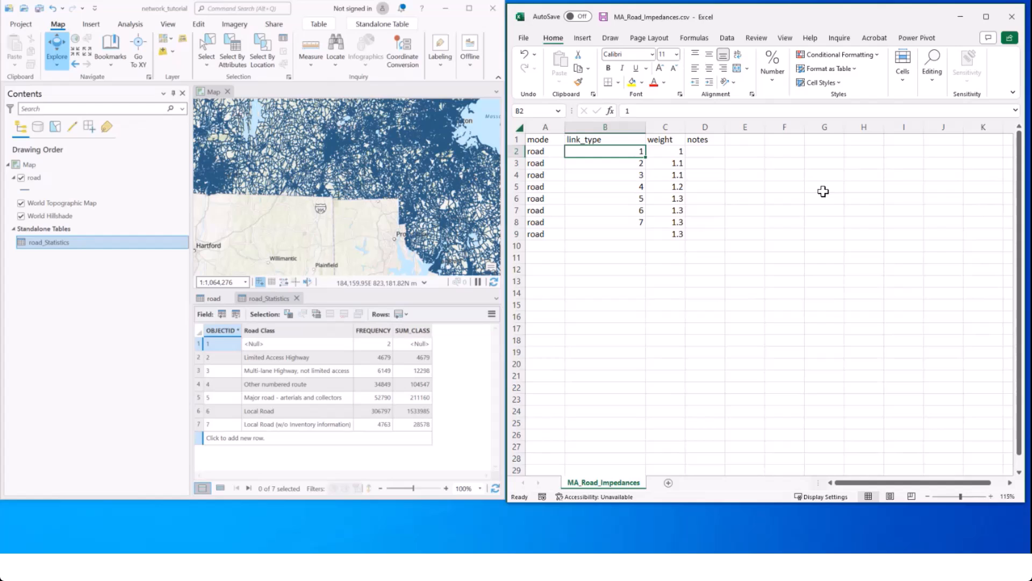
pyautogui.write('Limited Access Highway')
pyautogui.press('Return')
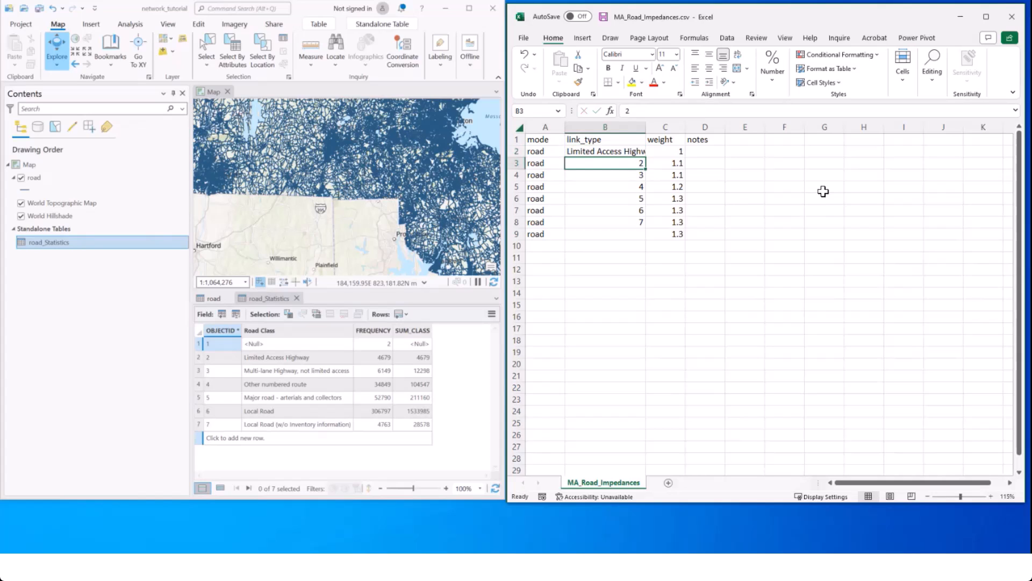
pyautogui.write('Multi')
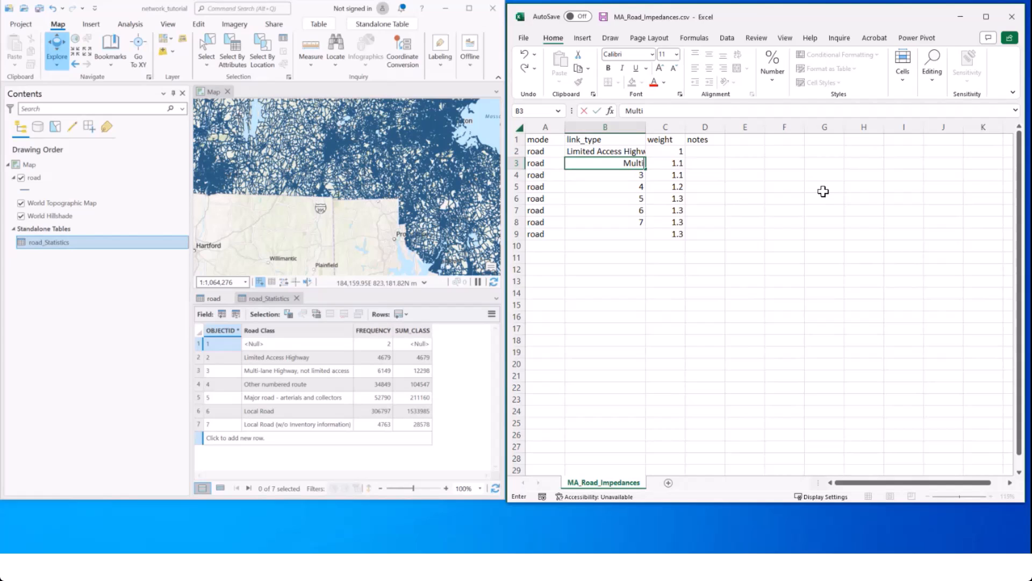
pyautogui.write('-lane highway, not limi')
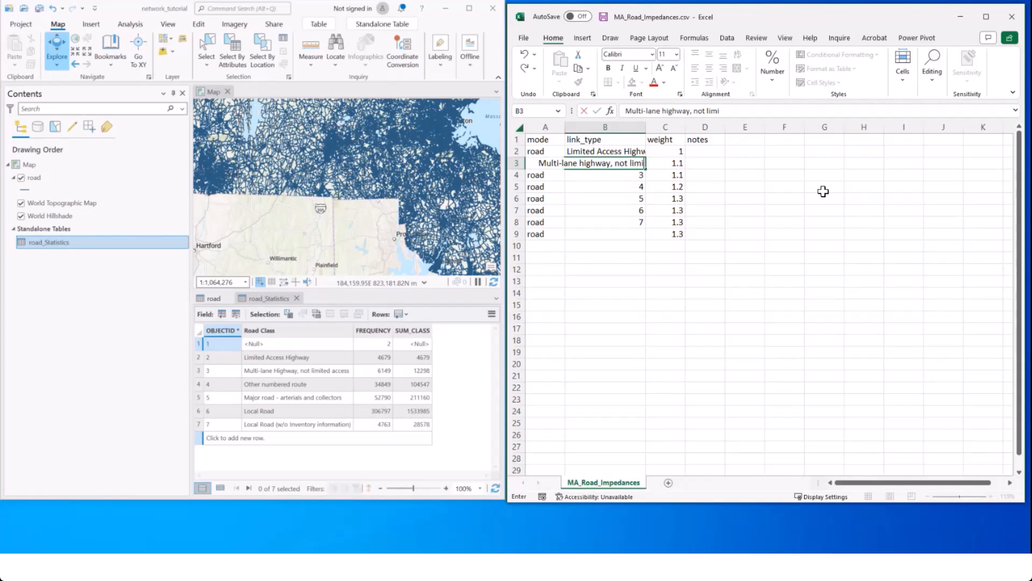
pyautogui.write('ted access')
pyautogui.press('Return')
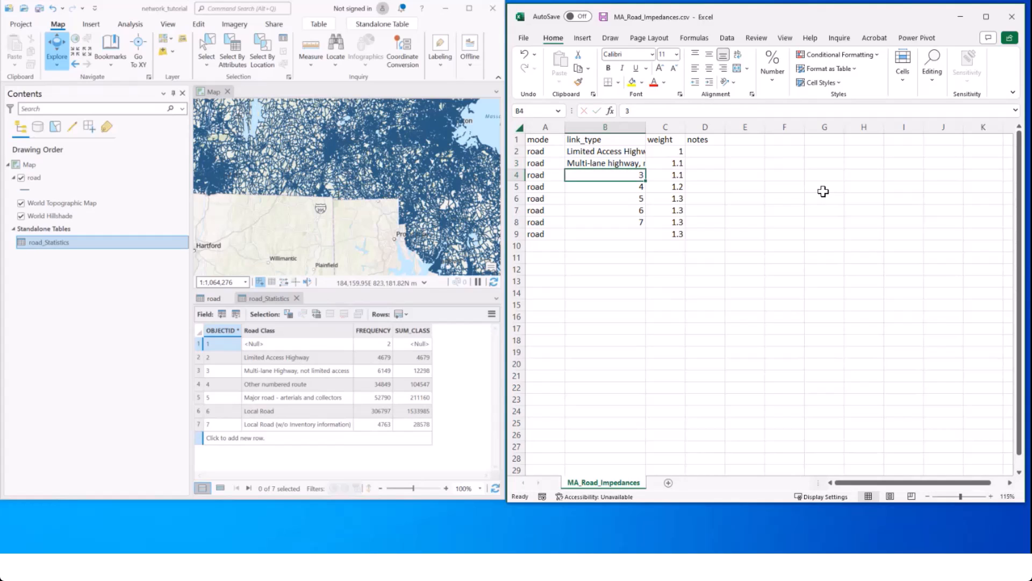
# Fit the link_type column's width to its contents and change the B2 text to "Limited access highway".
pyautogui.doubleClick(647, 123)
pyautogui.doubleClick(604, 152)
pyautogui.press('BackSpace')
pyautogui.write('a')
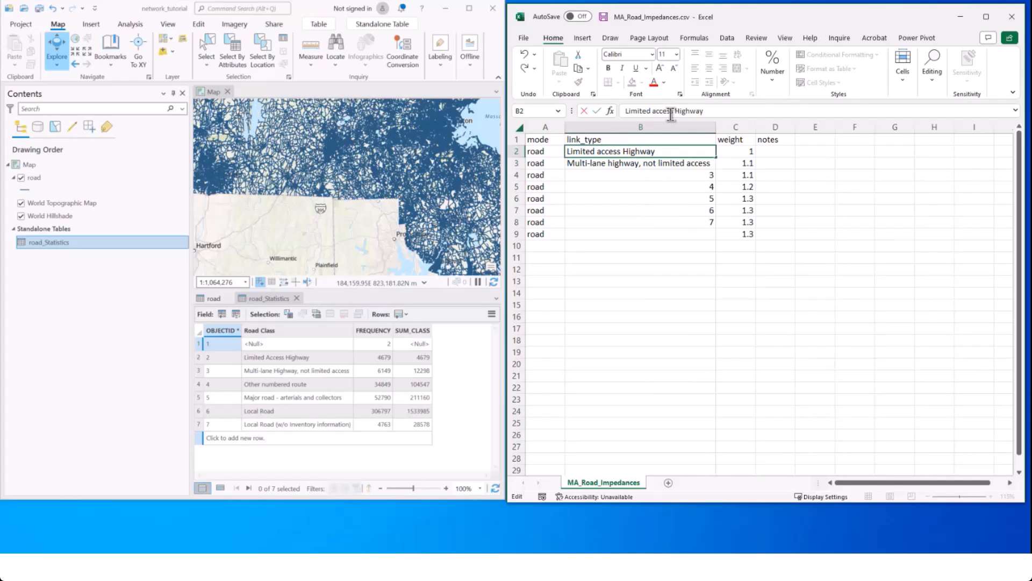
pyautogui.click(628, 152)
pyautogui.press('BackSpace')
pyautogui.write('h')
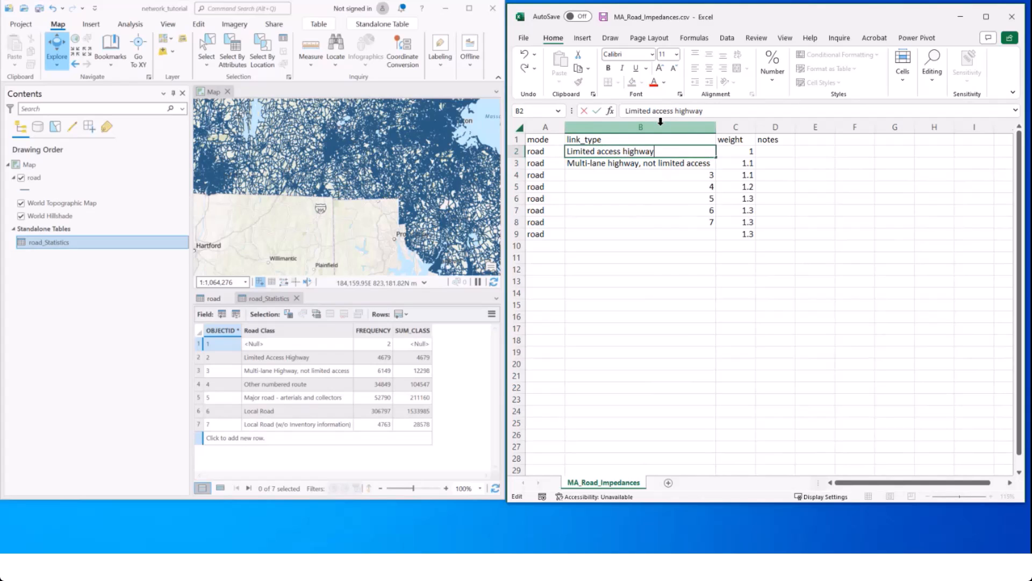
# Enter the link type "Other numbered route" in B4 with a weight of 1.2 in C4.
pyautogui.press('Return')
pyautogui.press('Return')
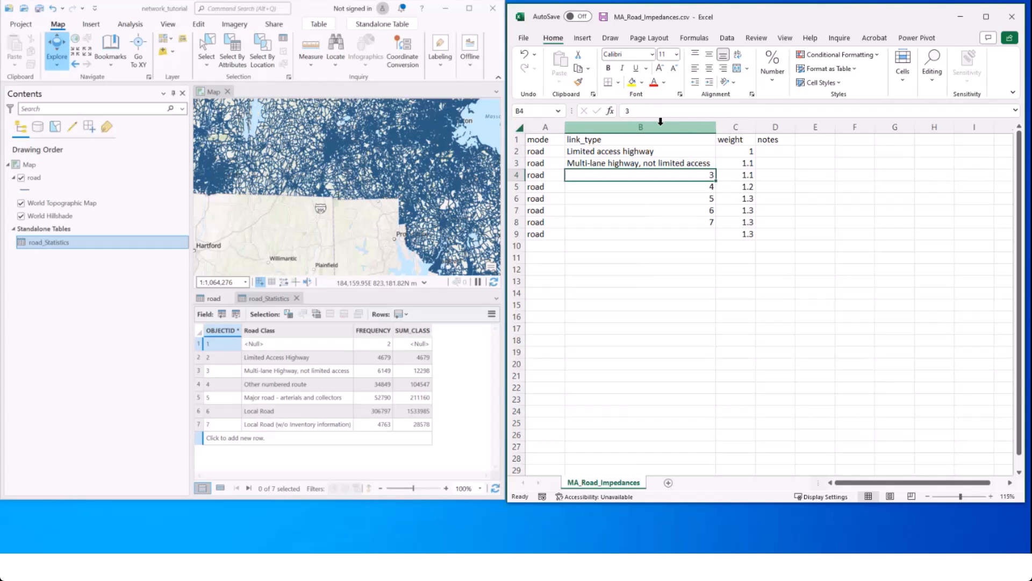
pyautogui.write('Other')
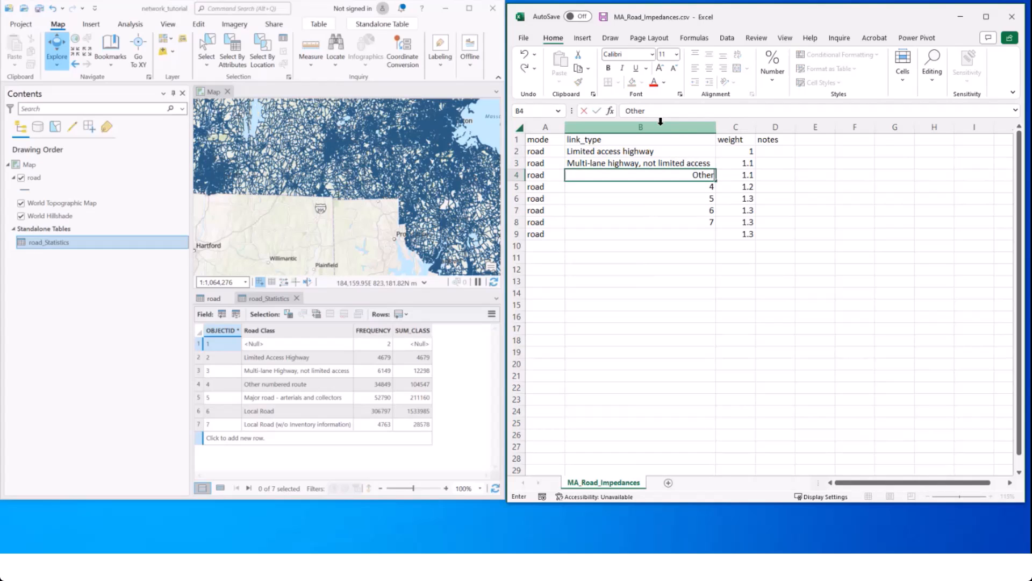
pyautogui.write(' numbered route')
pyautogui.press('Tab')
pyautogui.write('1.2')
pyautogui.press('Return')
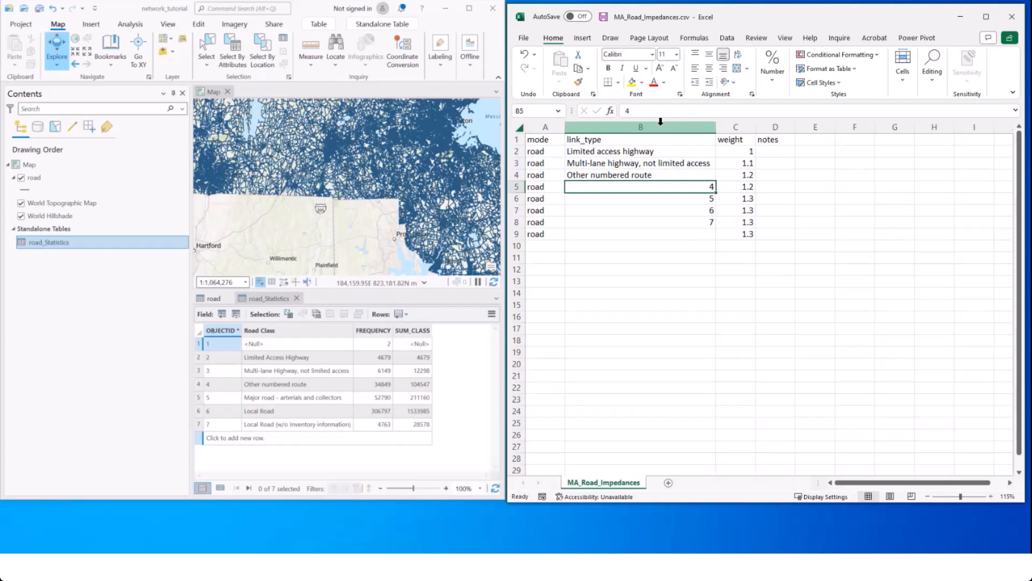
# Clear the placeholder link types and weights in B5:C9.
pyautogui.hotkey('shift', 'Down')
pyautogui.hotkey('shift', 'Down')
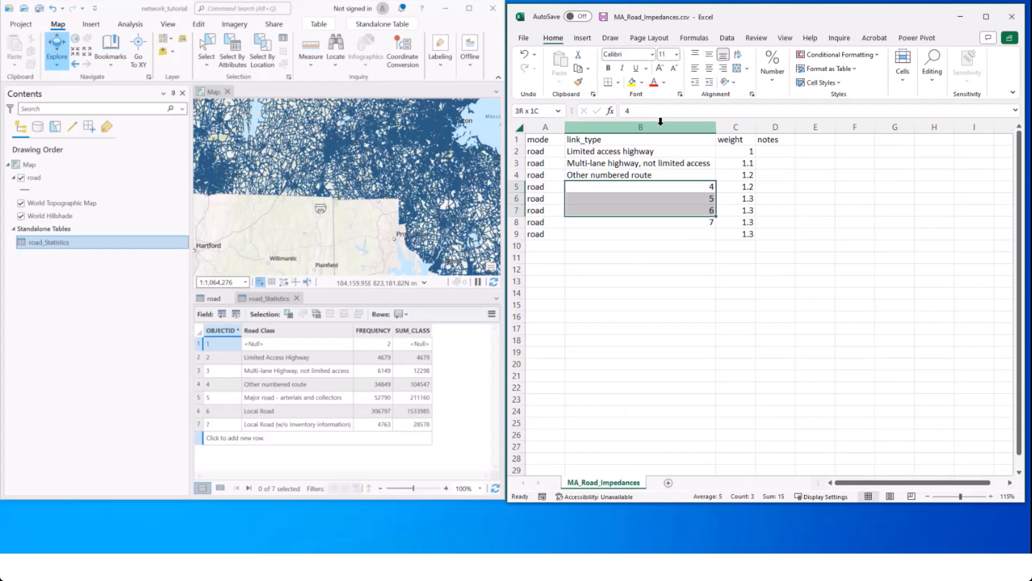
pyautogui.hotkey('shift', 'Right')
pyautogui.hotkey('shift', 'Down')
pyautogui.hotkey('shift', 'Down')
pyautogui.press('Delete')
pyautogui.press('Up')
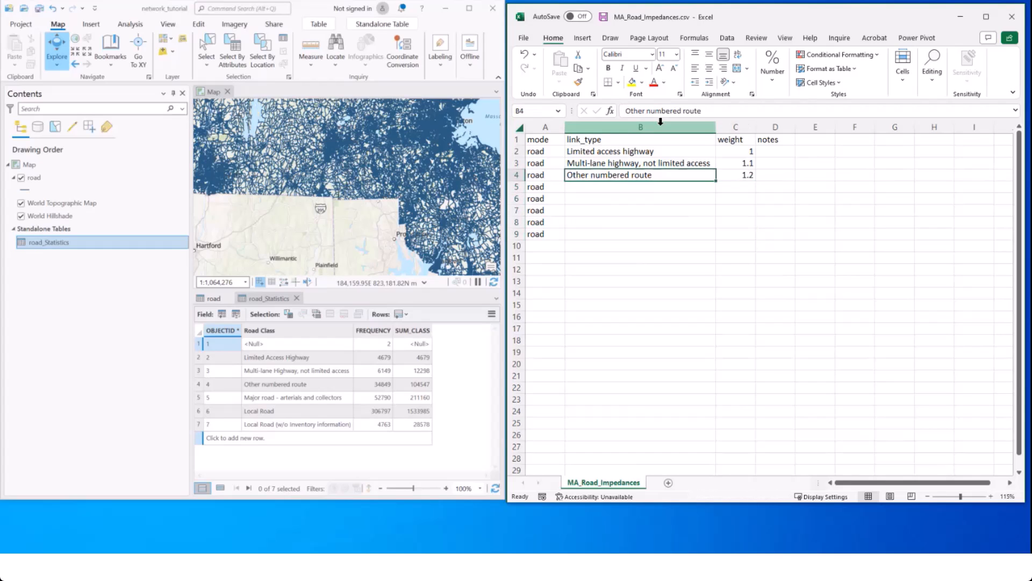
pyautogui.press('Down')
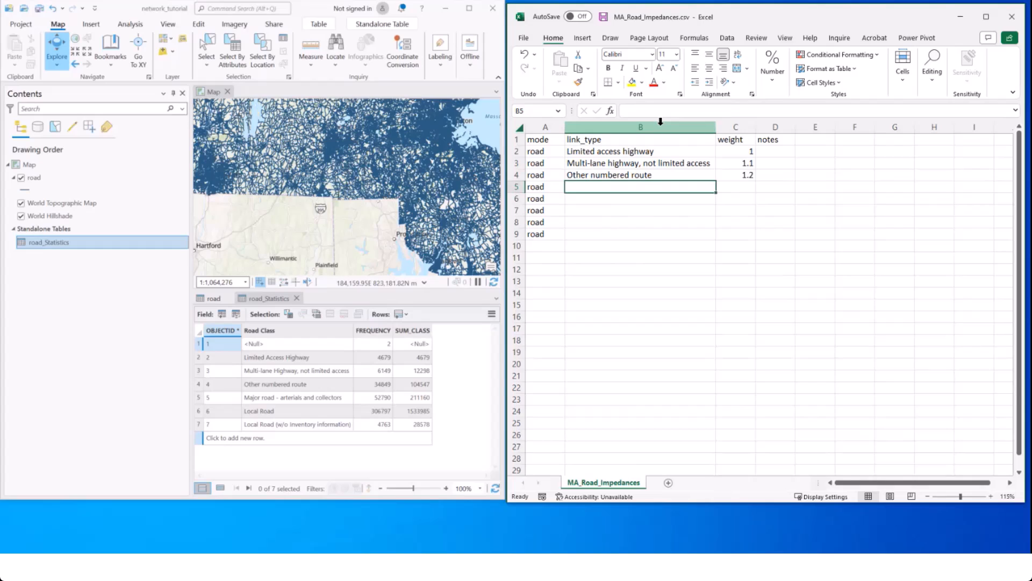
# Enter the link type "Major road - arterials and collectors" in B5 with a weight of 1.2 in C5.
pyautogui.write('Major road - arterials and collectors')
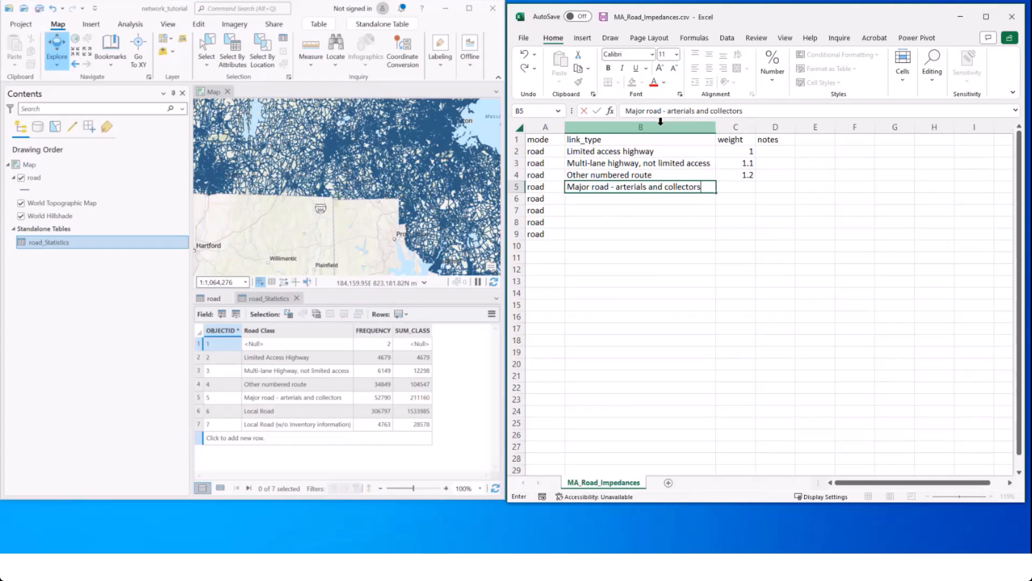
pyautogui.press('Tab')
pyautogui.write('1.2')
pyautogui.press('Return')
pyautogui.press('Left')
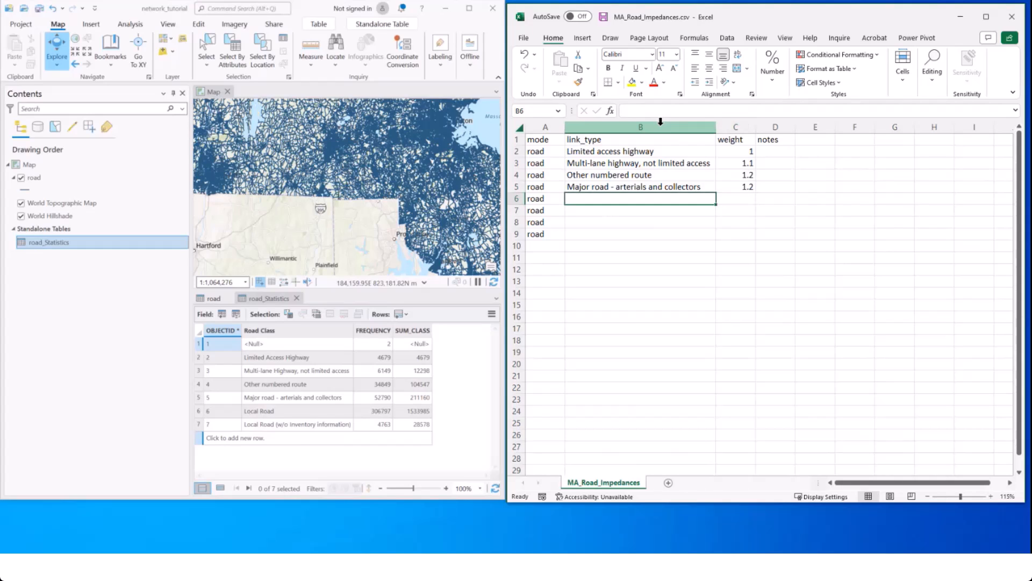
# Enter the link type "Local road" in B6 with a weight of 1.3 in C6.
pyautogui.write('L')
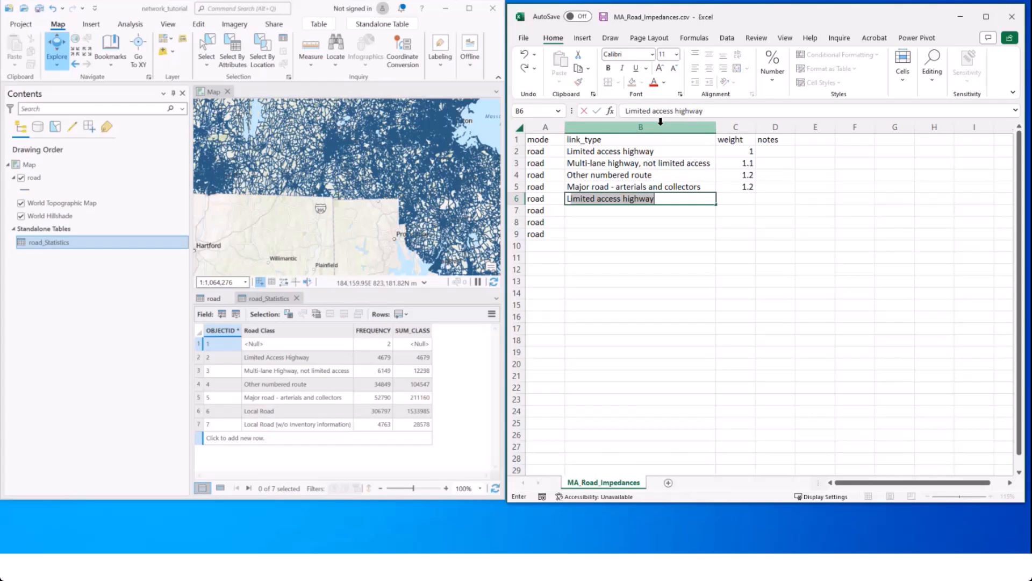
pyautogui.write('ocal road')
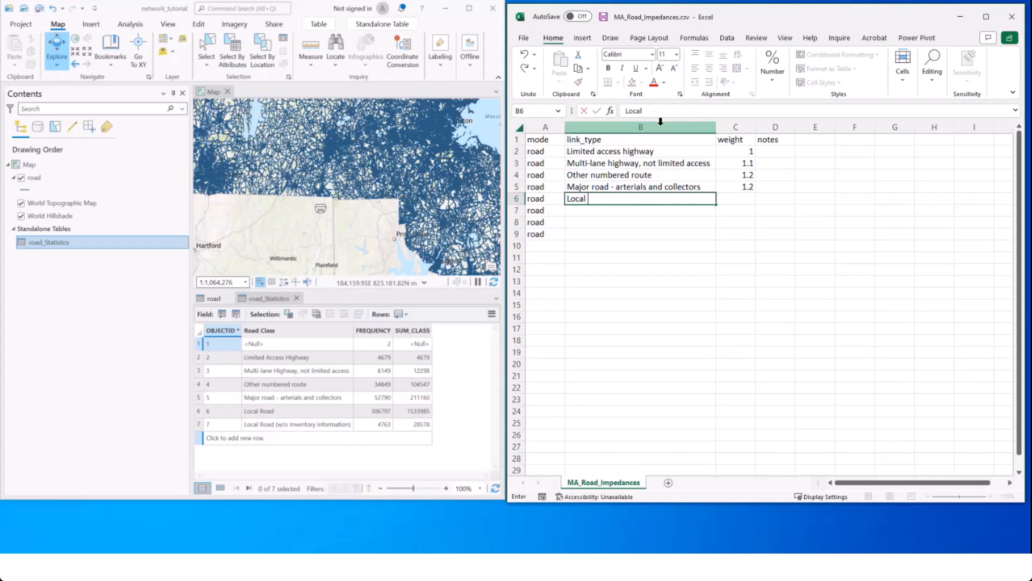
pyautogui.press('Tab')
pyautogui.write('1.3')
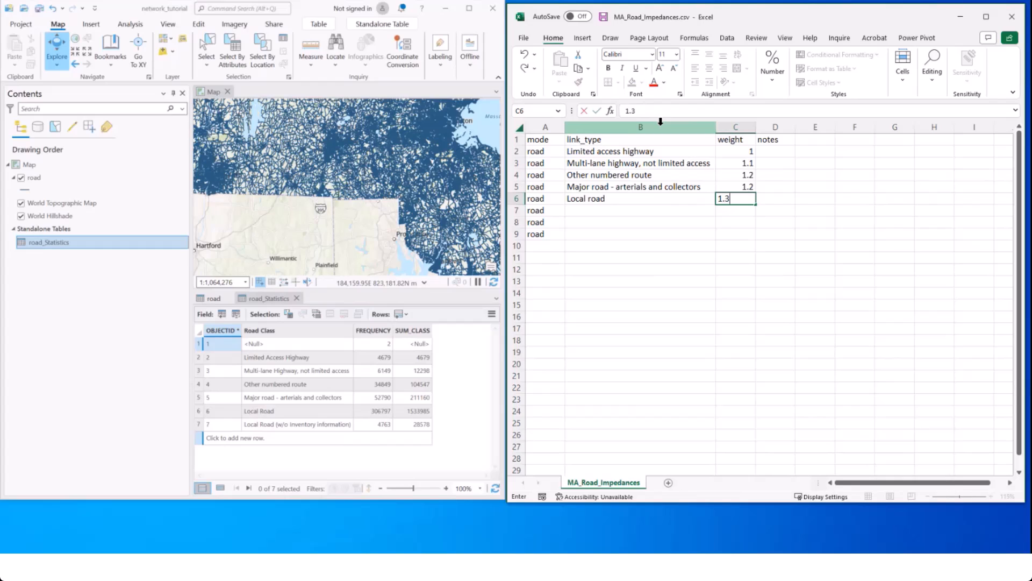
pyautogui.press('Return')
pyautogui.press('Left')
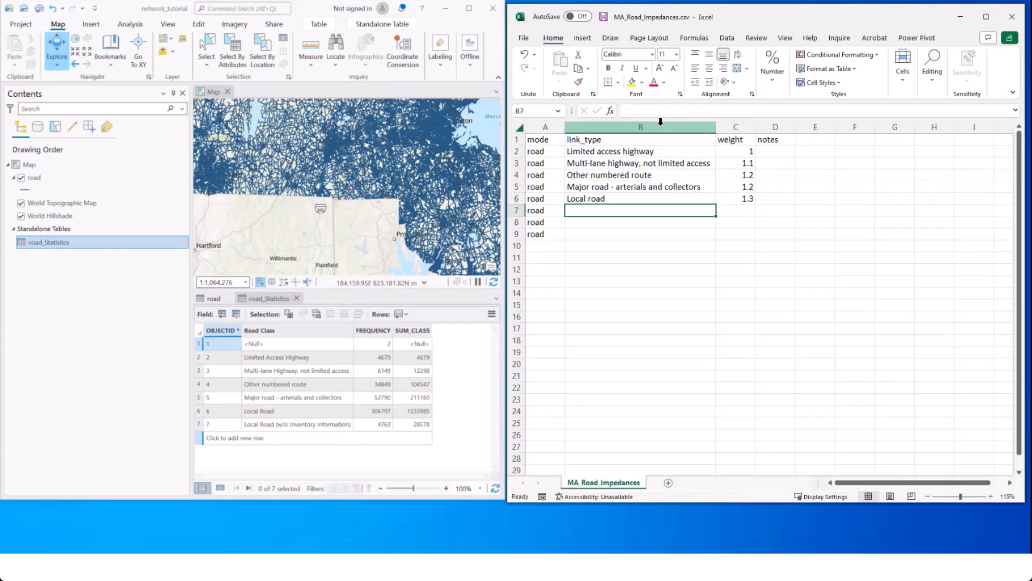
# Enter the link type "Local road (w/o inventory information)" in B7 with a weight of 1.3 in C7.
pyautogui.write('Local road (w/o inventory information)')
pyautogui.hotkey('ctrl', 'Return')
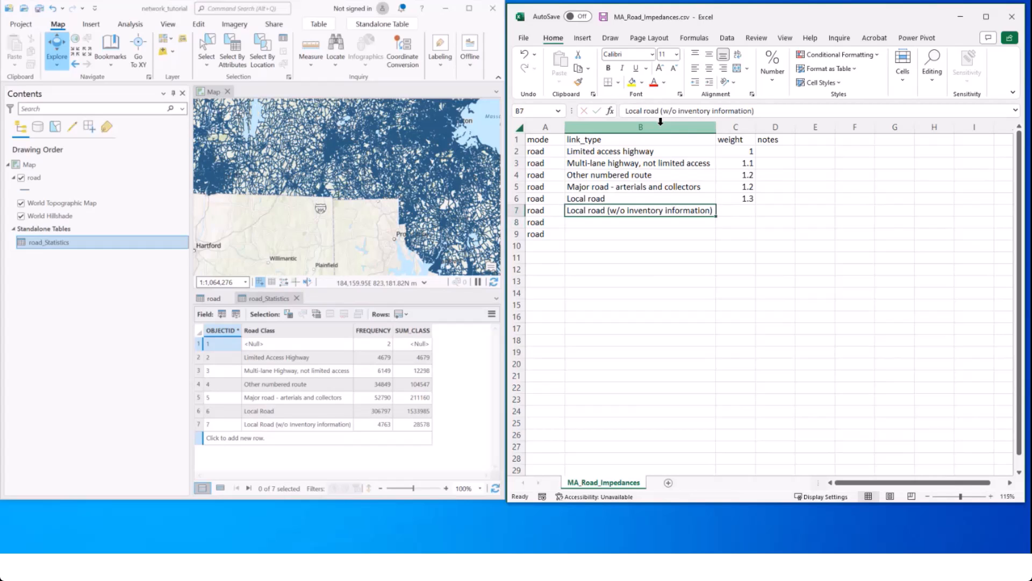
pyautogui.press('Tab')
pyautogui.write('1.3')
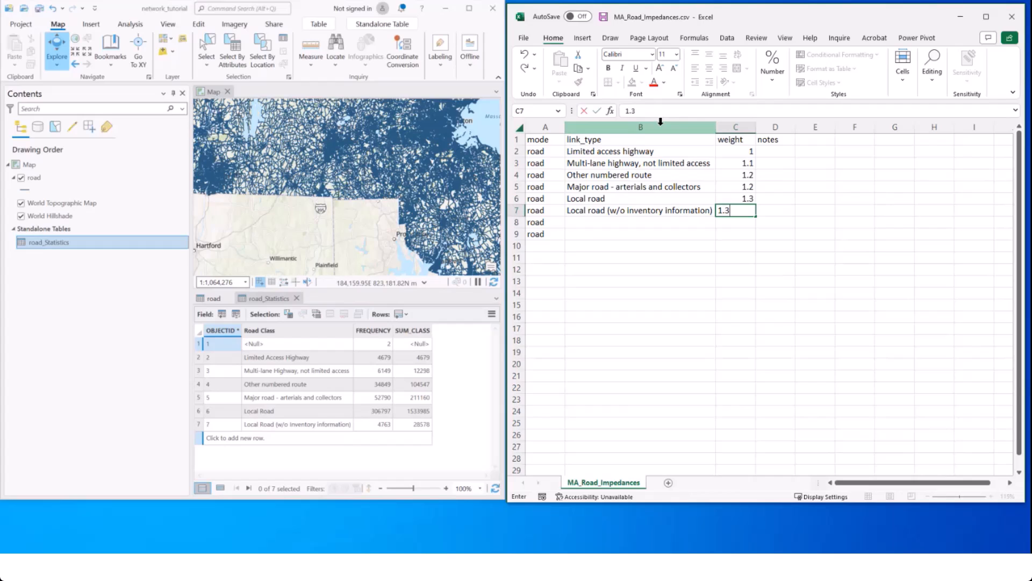
pyautogui.press('Return')
# Delete the surplus road entry in A9 and give the blank link type in row 8 a weight of 1.3.
pyautogui.press('Return')
pyautogui.press('Left')
pyautogui.press('Left')
pyautogui.press('Delete')
pyautogui.press('Up')
pyautogui.press('Right')
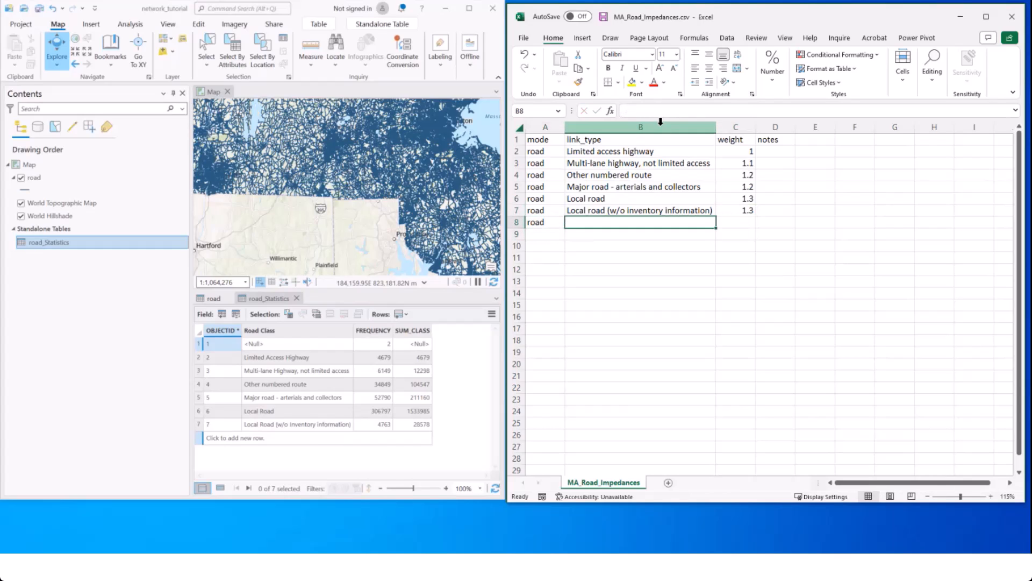
pyautogui.press('Right')
pyautogui.write('1.3')
pyautogui.press('Left')
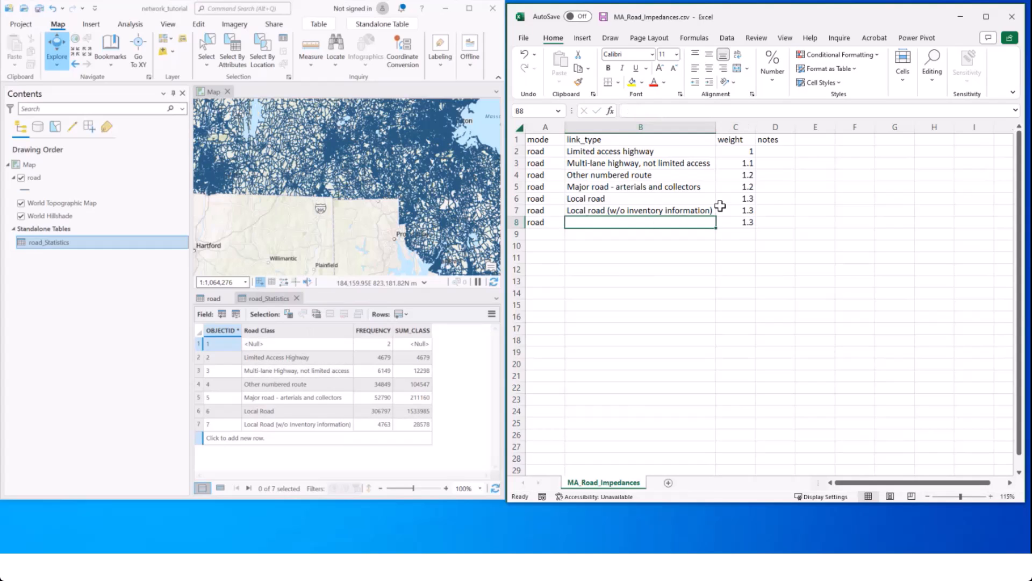
pyautogui.click(738, 128)
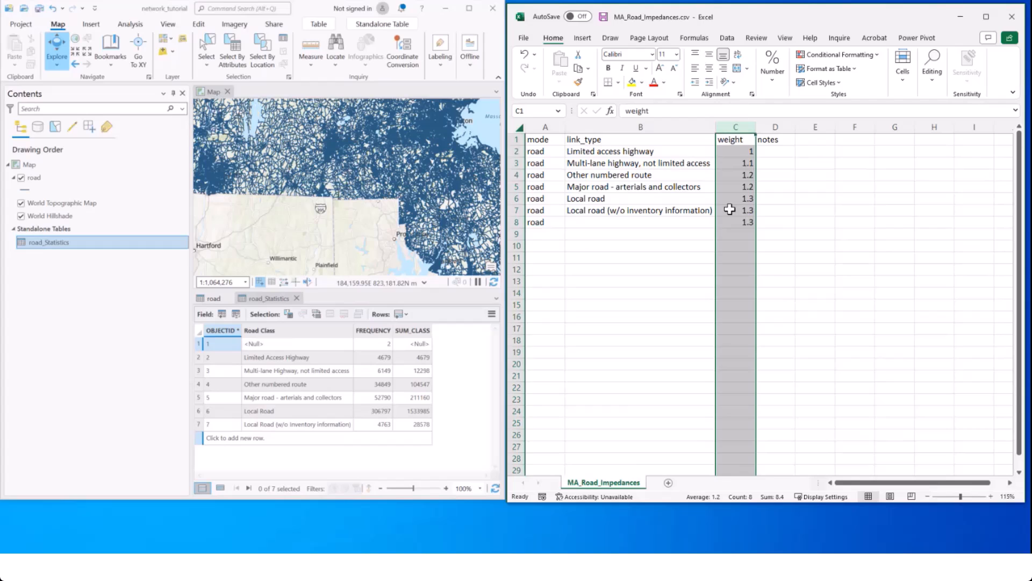
pyautogui.click(704, 269)
pyautogui.click(670, 223)
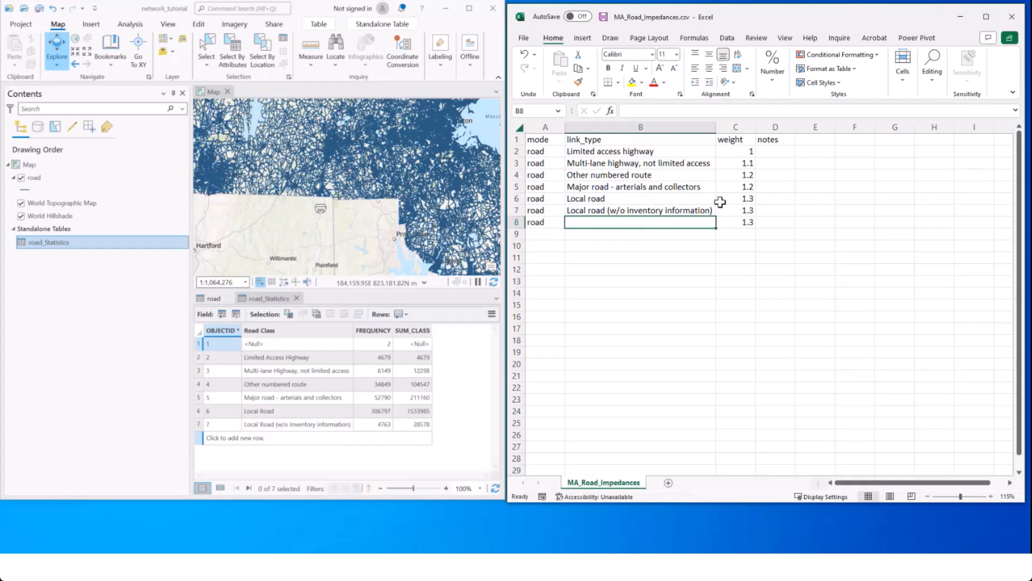
pyautogui.click(750, 223)
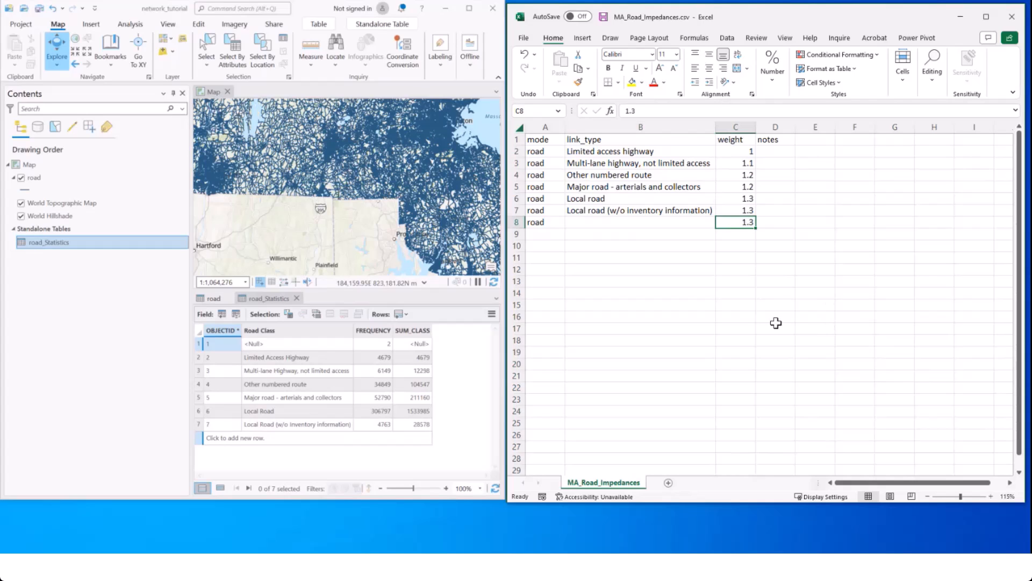
pyautogui.click(734, 329)
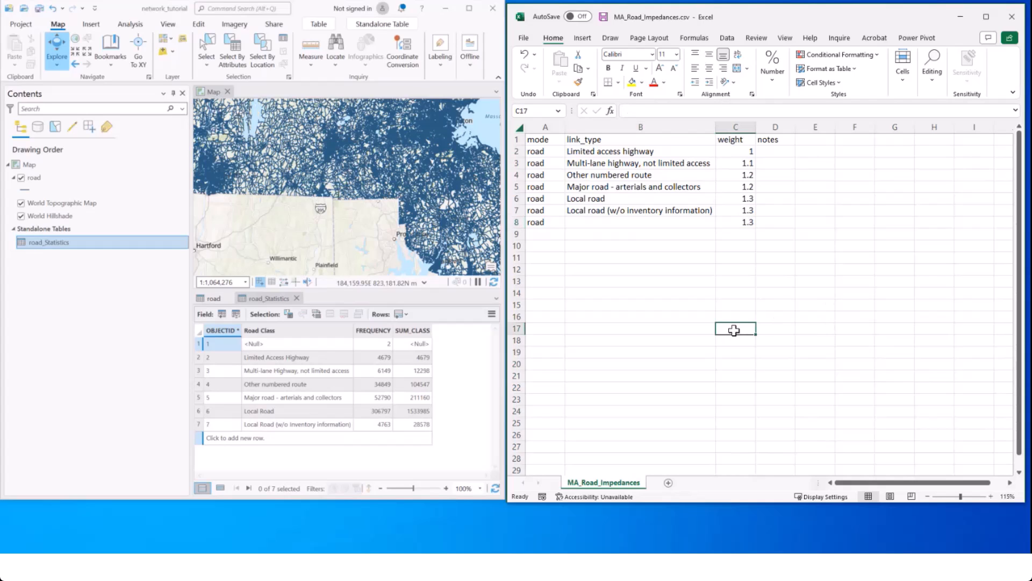
pyautogui.click(706, 283)
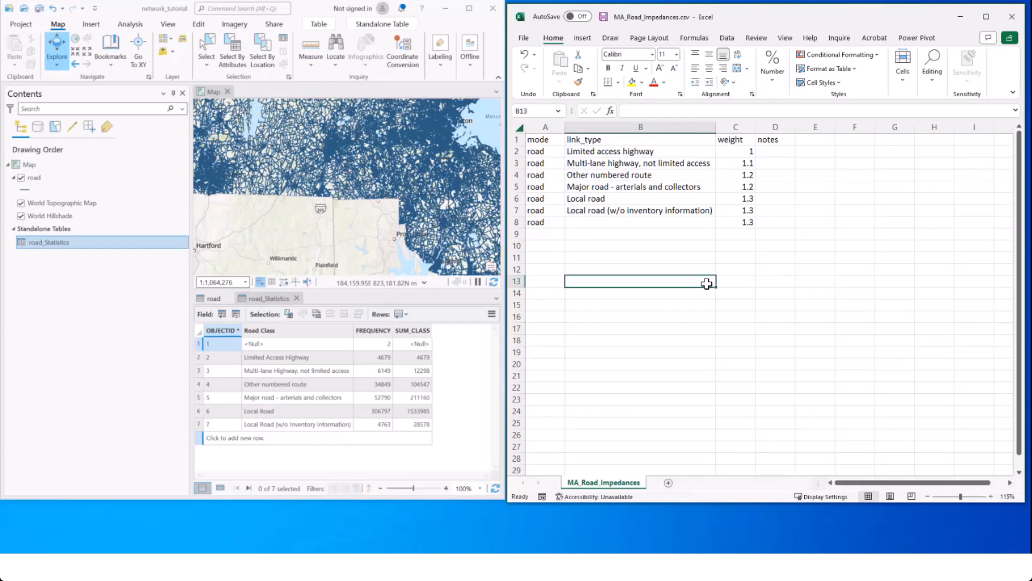
# Save MA_Road_Impedances.csv and close it.
pyautogui.hotkey('ctrl', 's')
pyautogui.hotkey('ctrl', 'w')
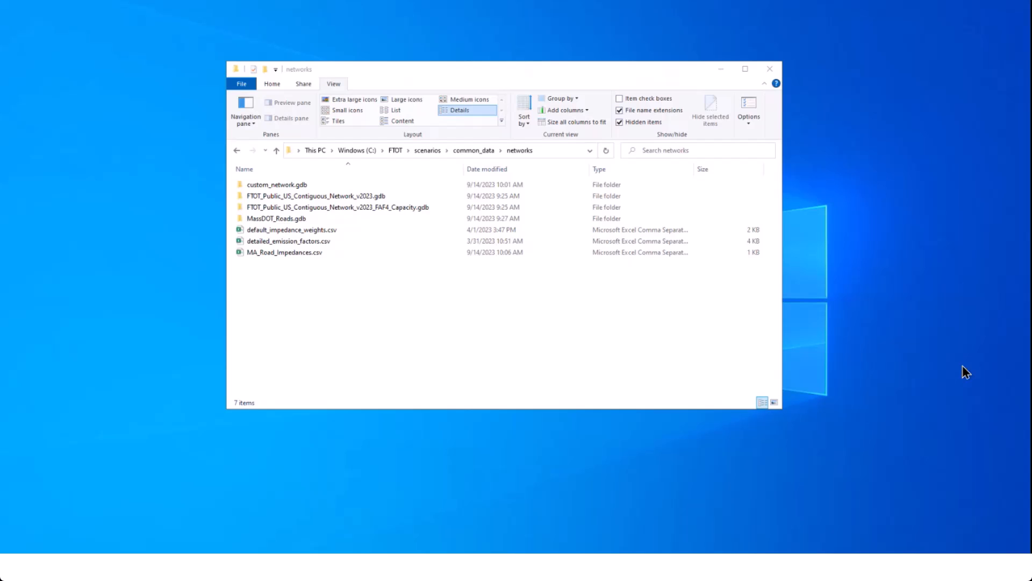
# Switch to File Explorer and arrange the networks folder window beside the Command Prompt window.
pyautogui.moveTo(459, 72); pyautogui.dragTo(621, 84)
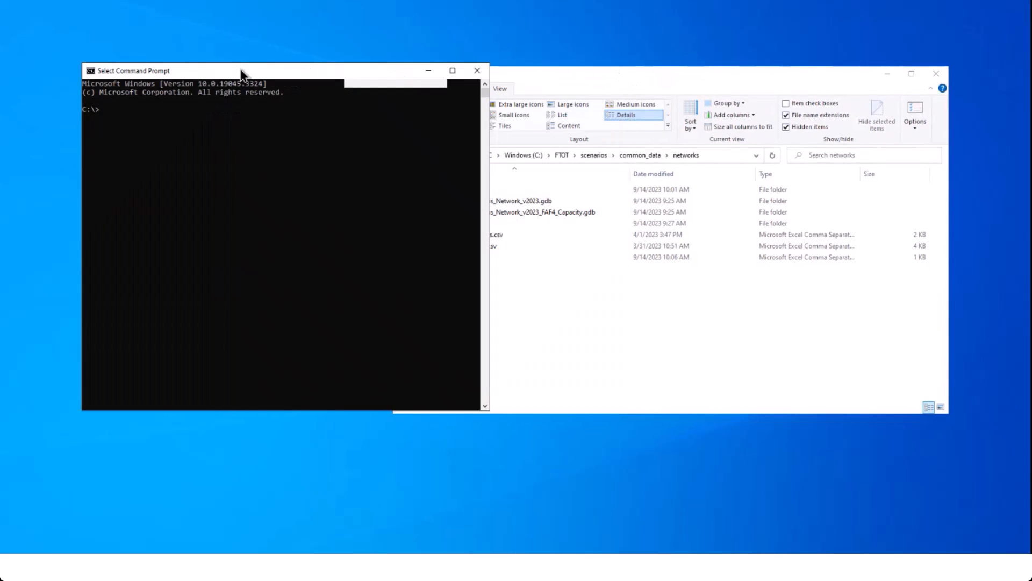
pyautogui.click(276, 163)
pyautogui.click(679, 84)
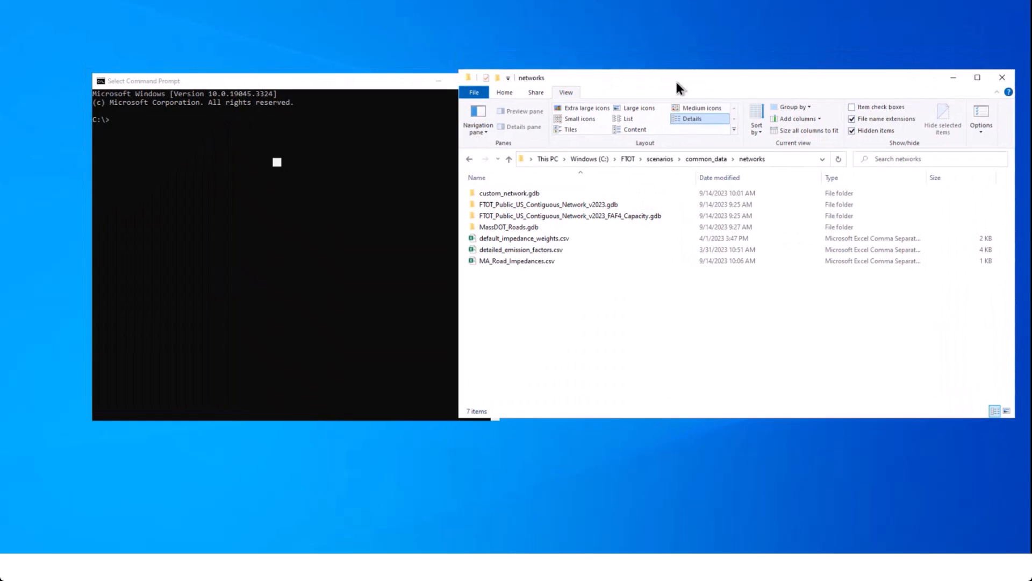
pyautogui.click(255, 259)
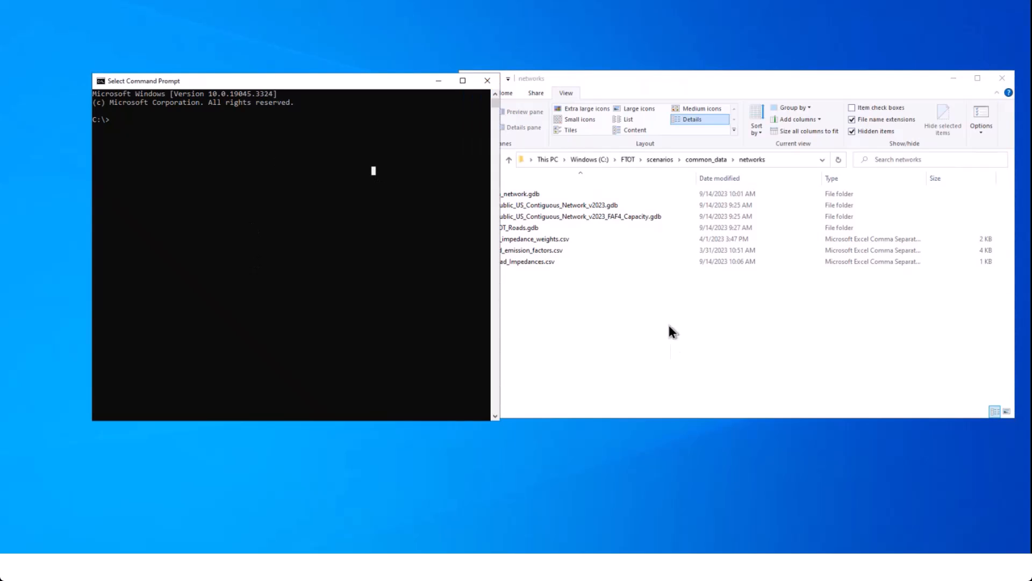
pyautogui.click(683, 301)
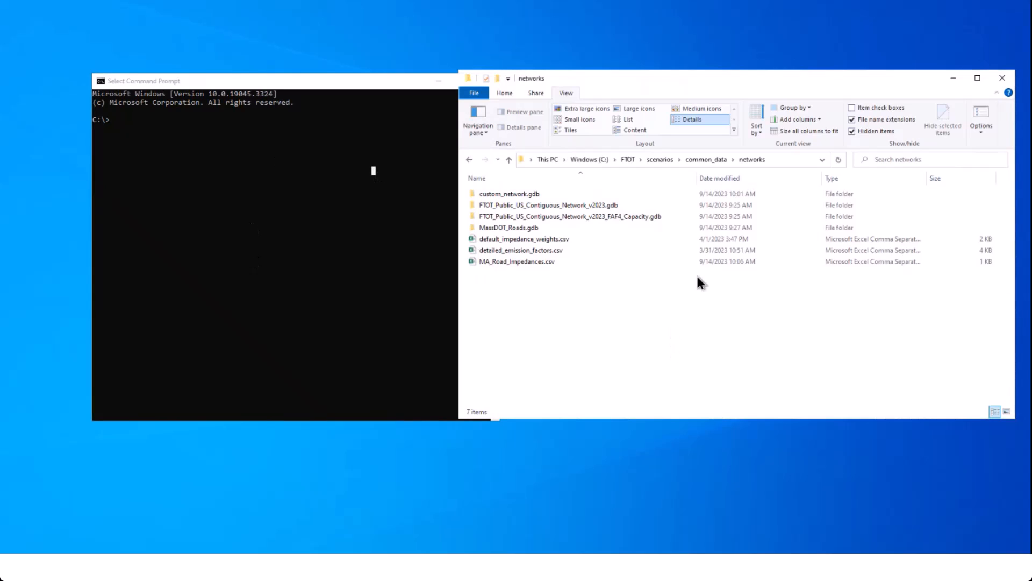
# Insert the path of python.exe from C:\FTOT\python3_env into the Command Prompt line.
pyautogui.click(624, 157)
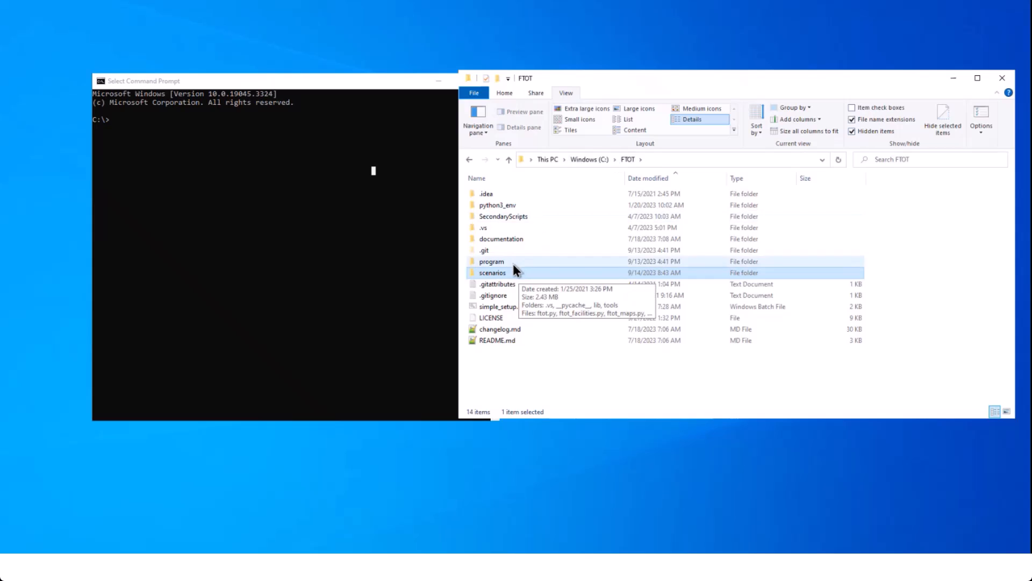
pyautogui.click(518, 206)
pyautogui.doubleClick(519, 205)
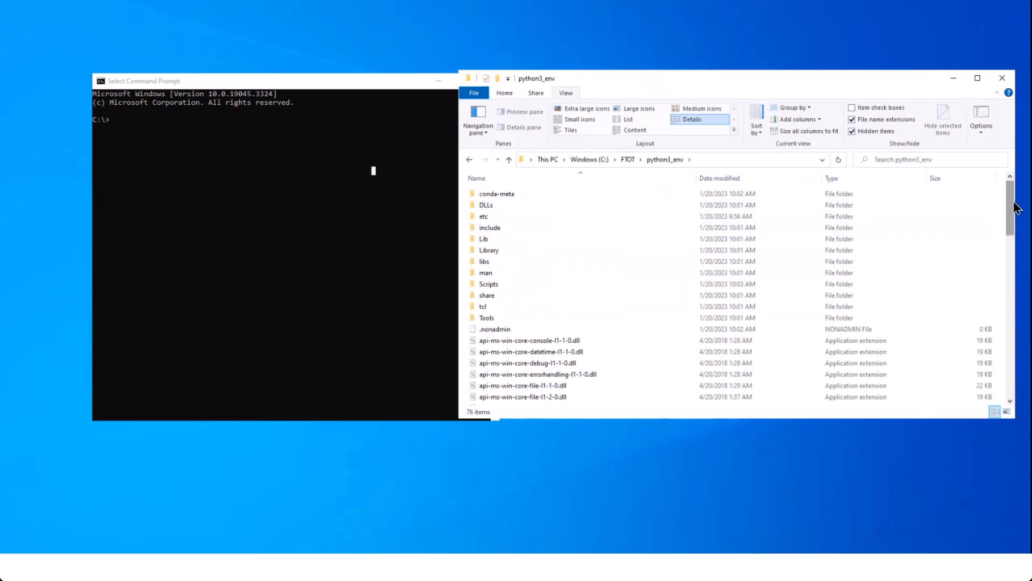
pyautogui.scroll(-15, 527, 351)
pyautogui.click(507, 243)
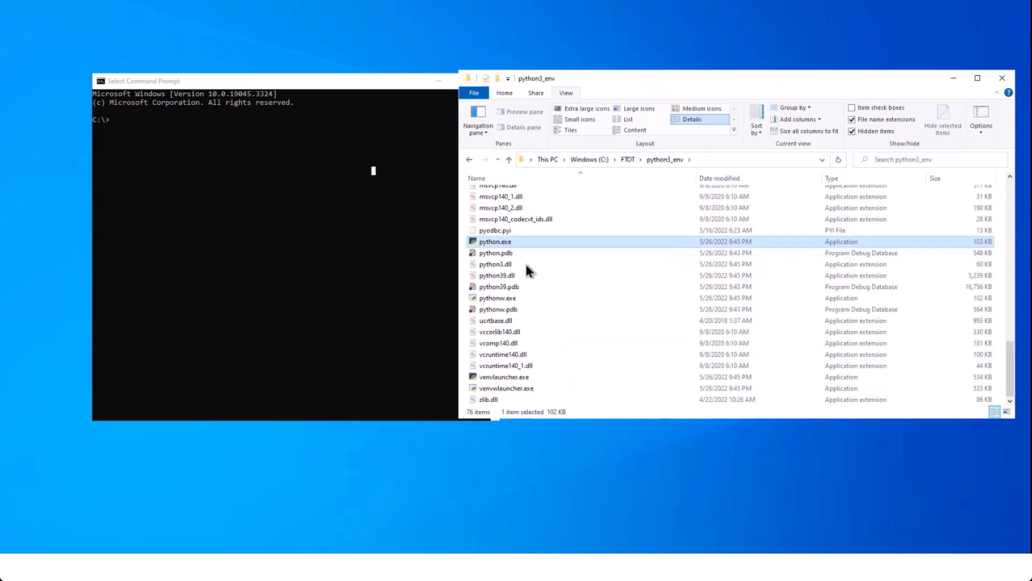
pyautogui.moveTo(525, 243); pyautogui.dragTo(201, 162)
pyautogui.click(203, 163)
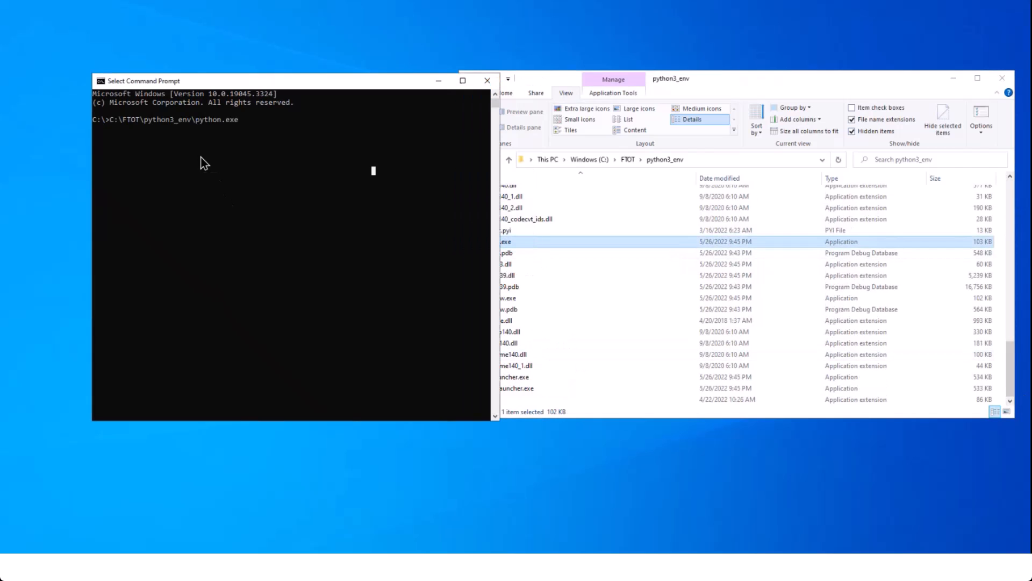
# Append the path of ftot_tools.py from C:\FTOT\program\tools to the Command Prompt line after python.exe.
pyautogui.click(770, 83)
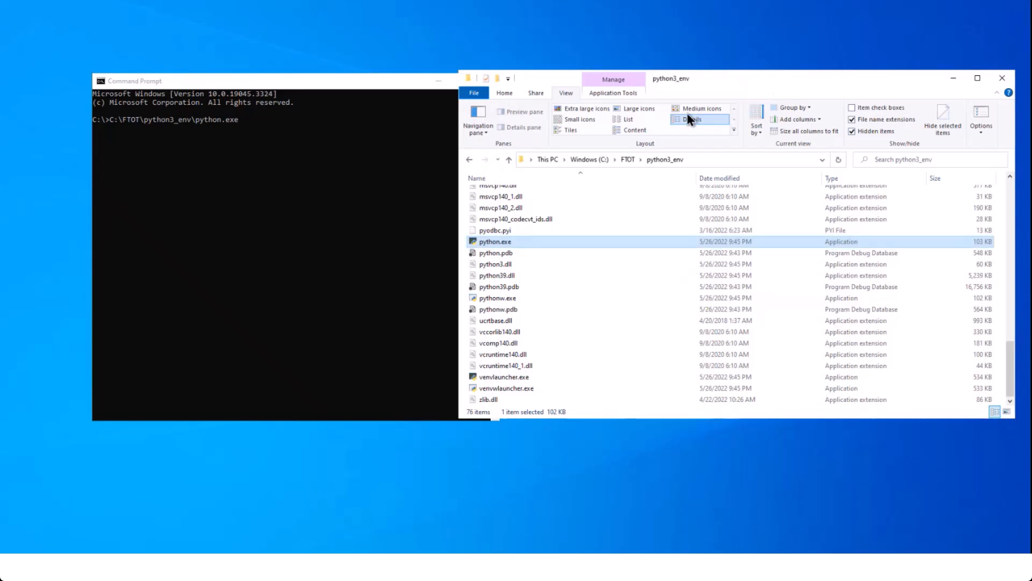
pyautogui.click(629, 160)
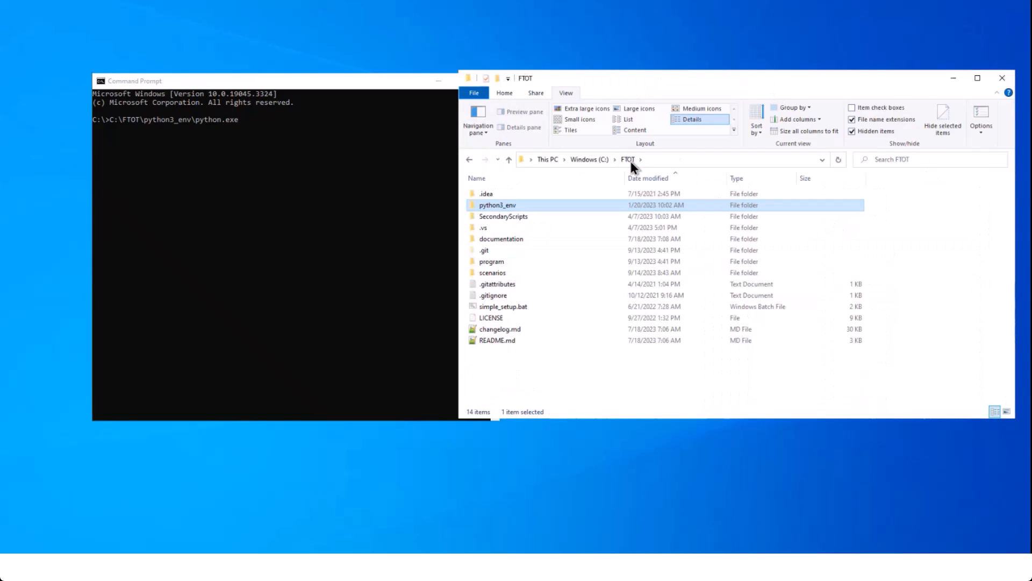
pyautogui.doubleClick(490, 262)
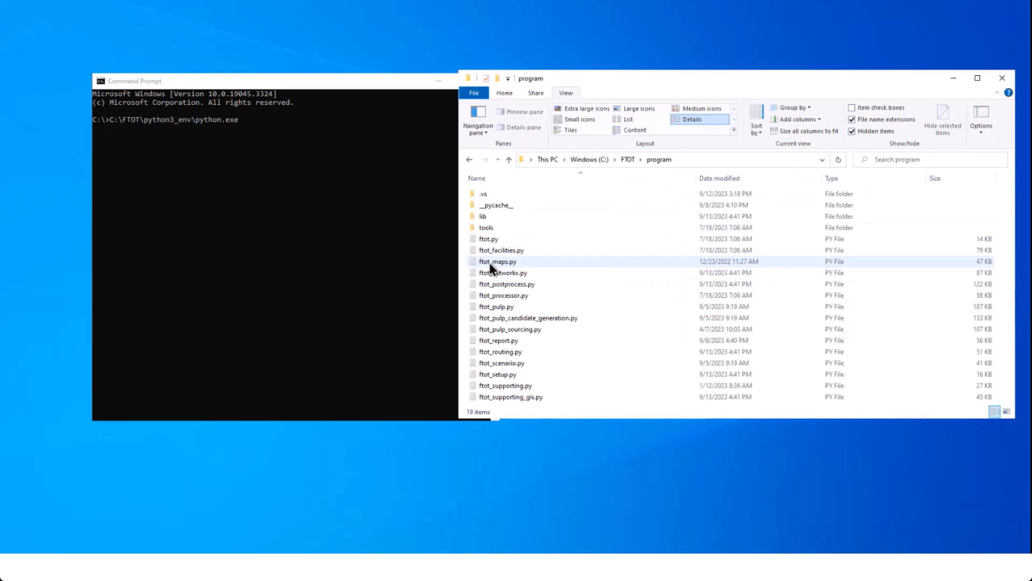
pyautogui.doubleClick(489, 228)
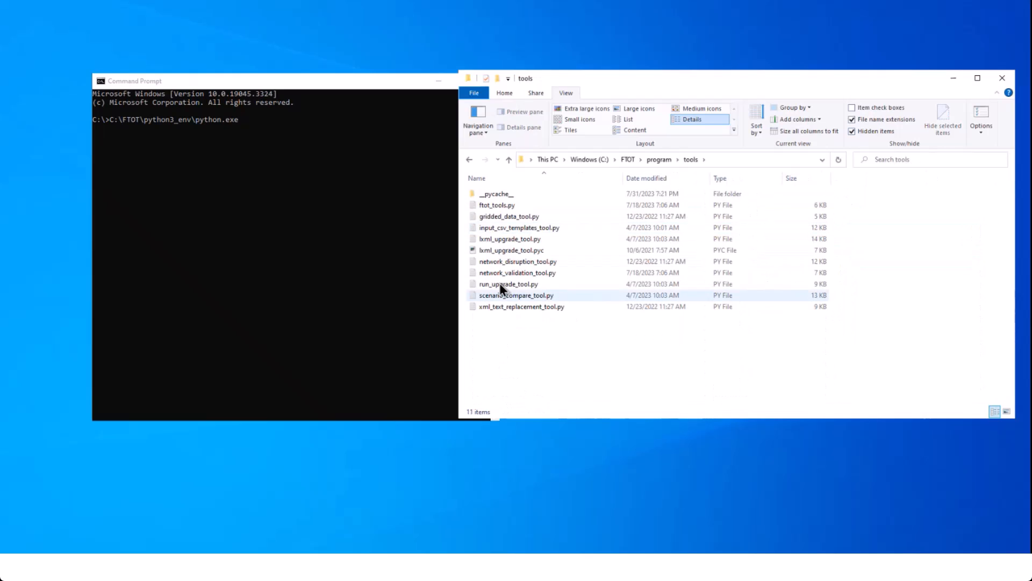
pyautogui.click(506, 207)
pyautogui.moveTo(330, 166); pyautogui.dragTo(330, 167)
pyautogui.click(367, 262)
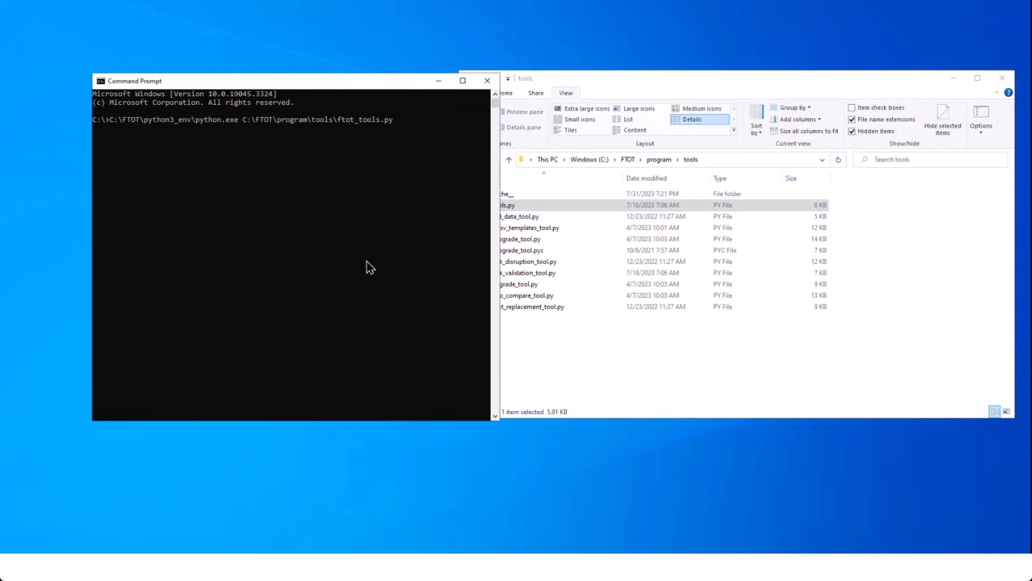
# Run the ftot_tools.py command and browse File Explorer to C:\FTOT\scenarios\common_data\networks.
pyautogui.press('Return')
pyautogui.moveTo(729, 81); pyautogui.dragTo(741, 80)
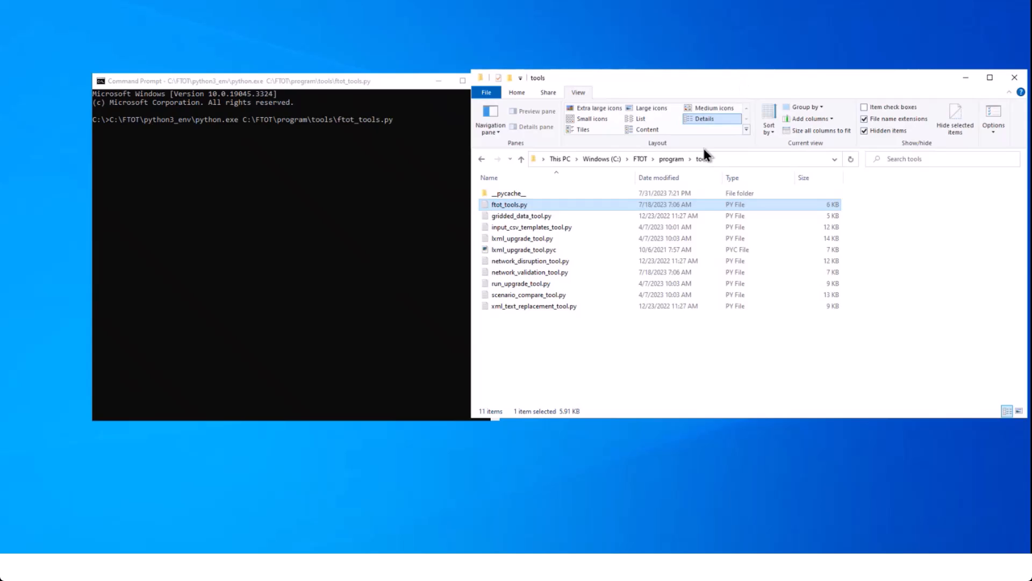
pyautogui.click(641, 160)
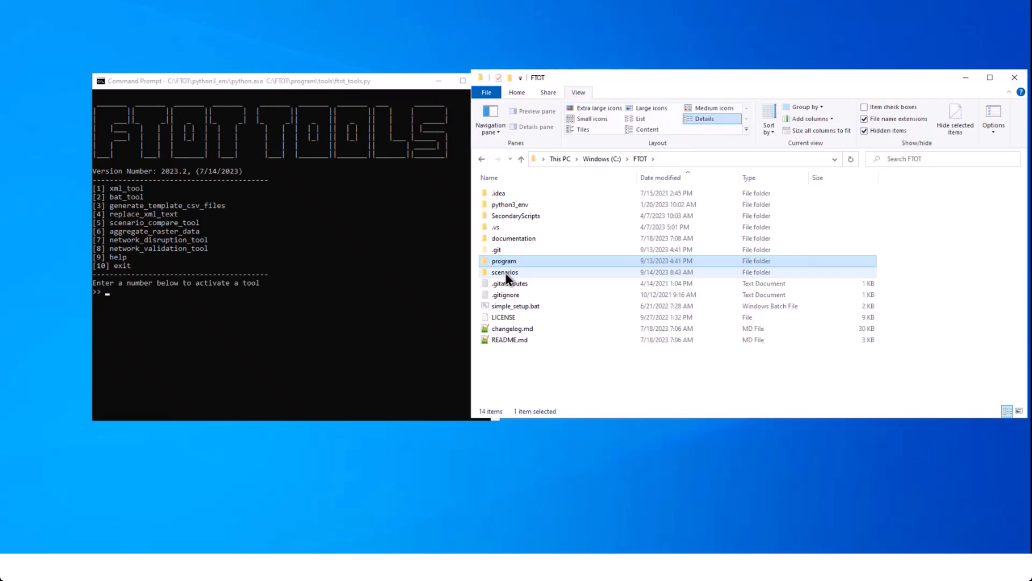
pyautogui.click(505, 273)
pyautogui.doubleClick(504, 273)
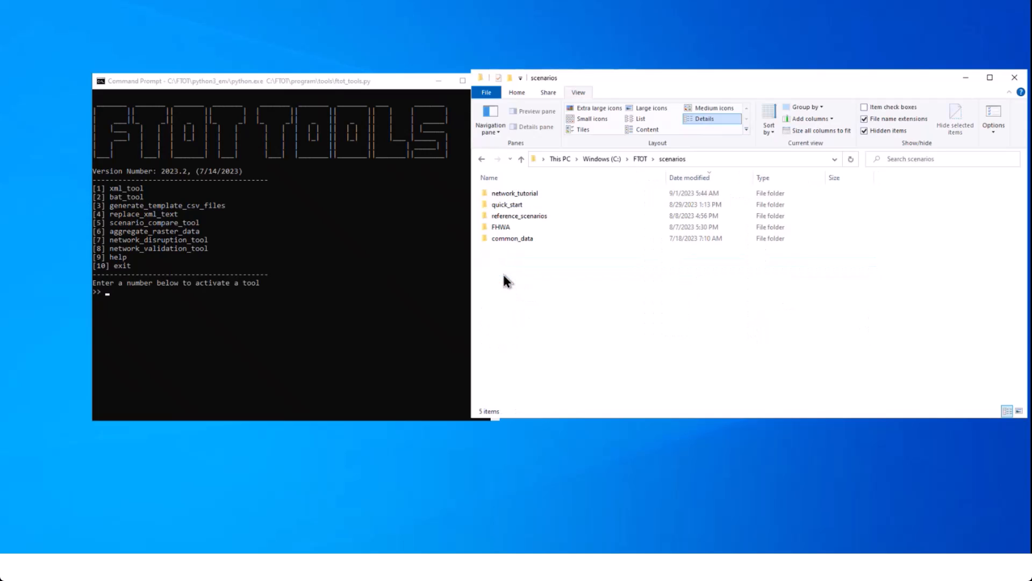
pyautogui.doubleClick(515, 238)
pyautogui.doubleClick(511, 238)
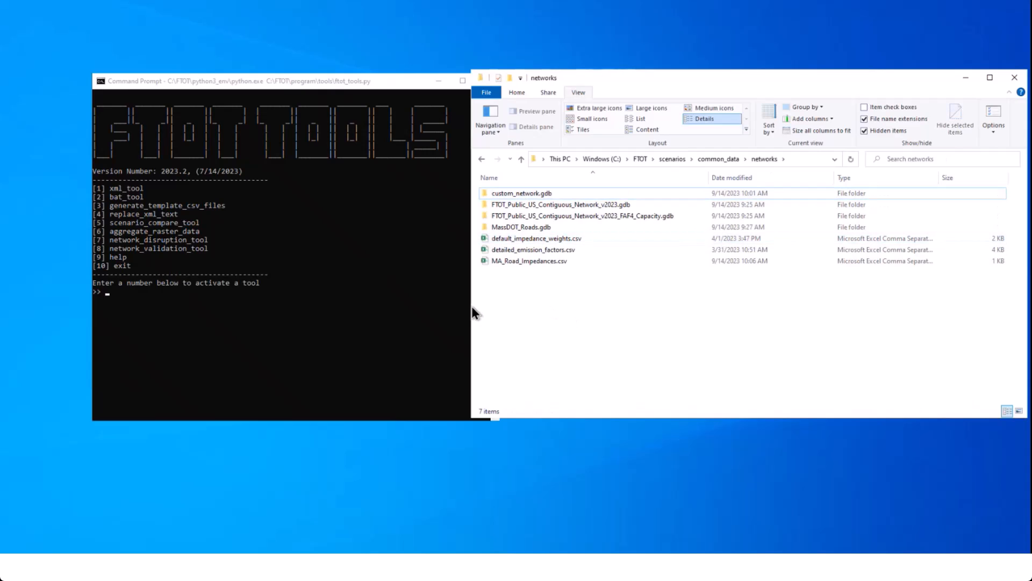
# Switch to Command Prompt, place it beside the networks folder window and start network_validation_tool with option 8.
pyautogui.click(334, 376)
pyautogui.moveTo(339, 89); pyautogui.dragTo(323, 85)
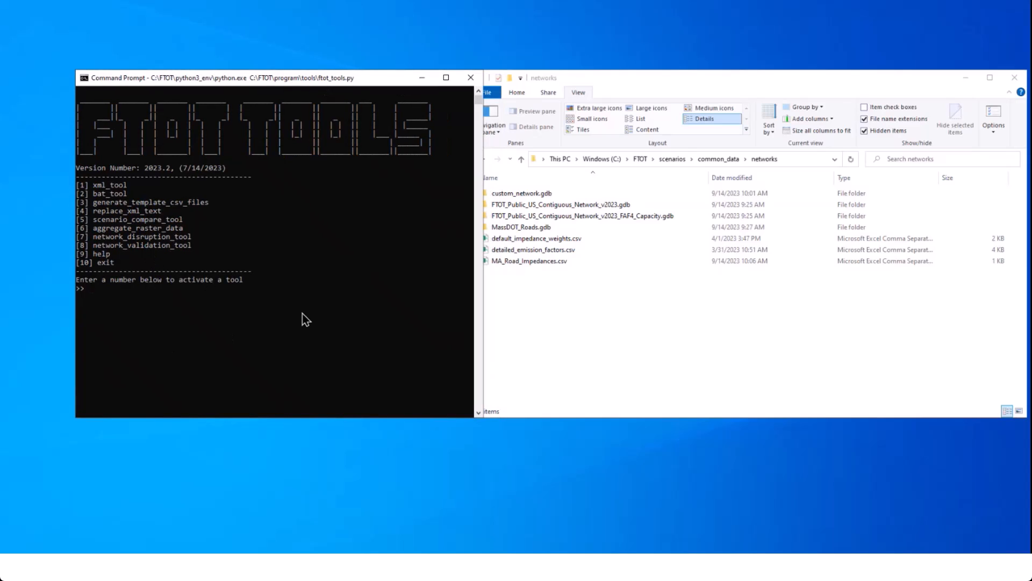
pyautogui.write('8')
pyautogui.press('Return')
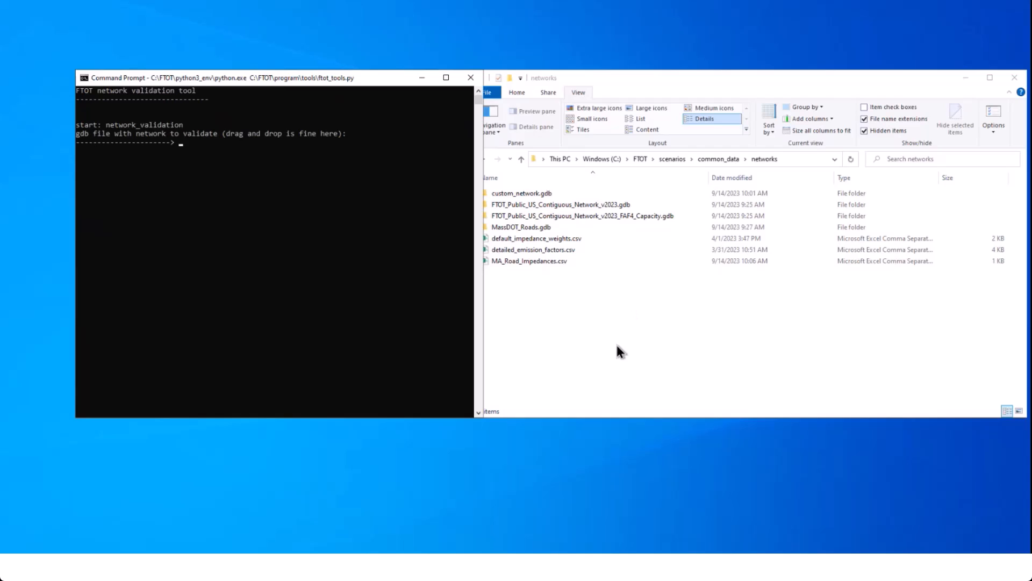
# Supply the path of custom_network.gdb from the networks folder to the validation tool and run the validation.
pyautogui.click(593, 349)
pyautogui.click(544, 193)
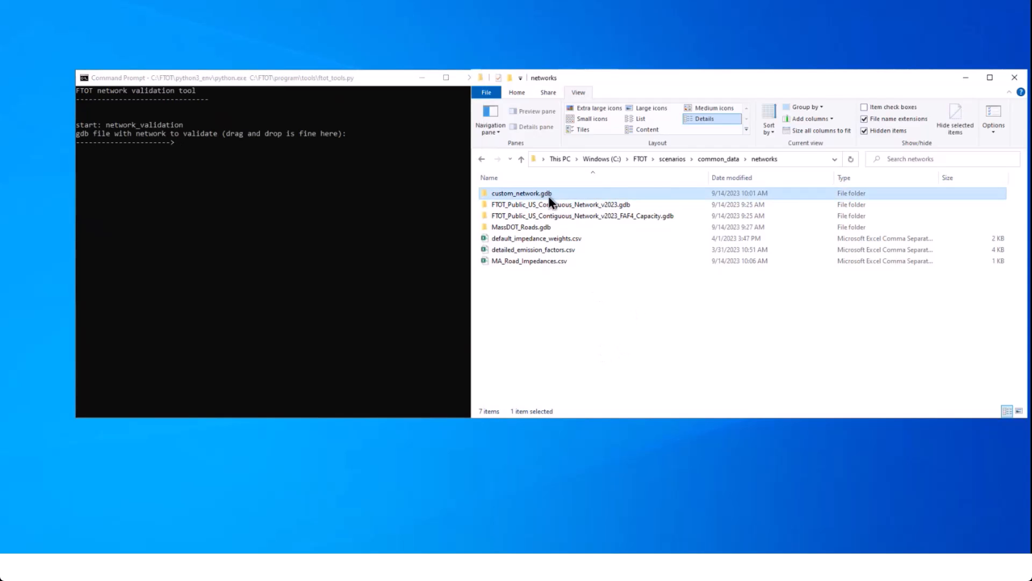
pyautogui.moveTo(546, 194); pyautogui.dragTo(214, 185)
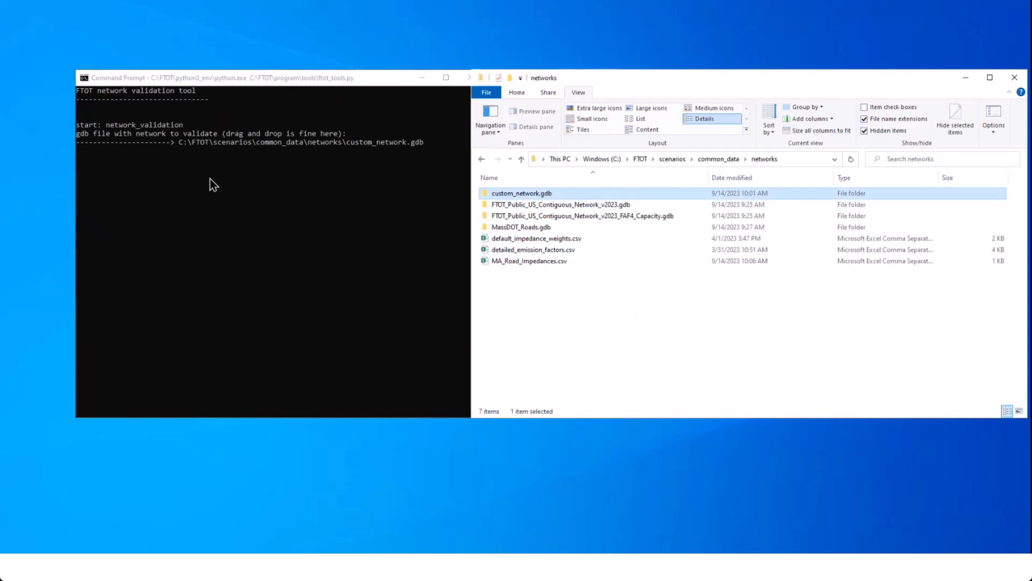
pyautogui.click(213, 184)
pyautogui.press('Return')
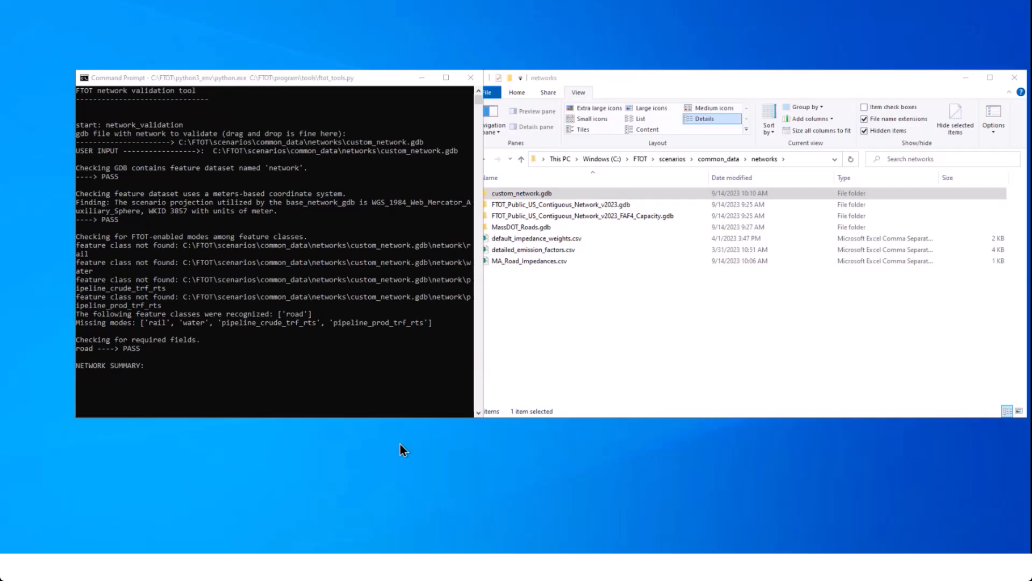
# Review the validation output for custom_network.gdb, including the coordinate system, mode and required field checks and the network summary.
pyautogui.scroll(-1, 286, 388)
pyautogui.scroll(1, 286, 388)
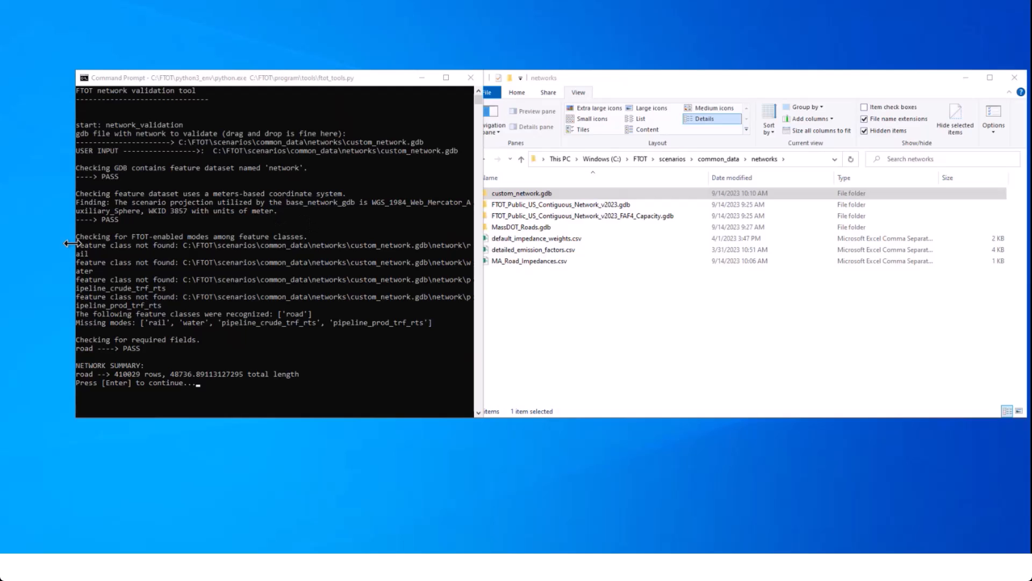
pyautogui.scroll(-2, 136, 223)
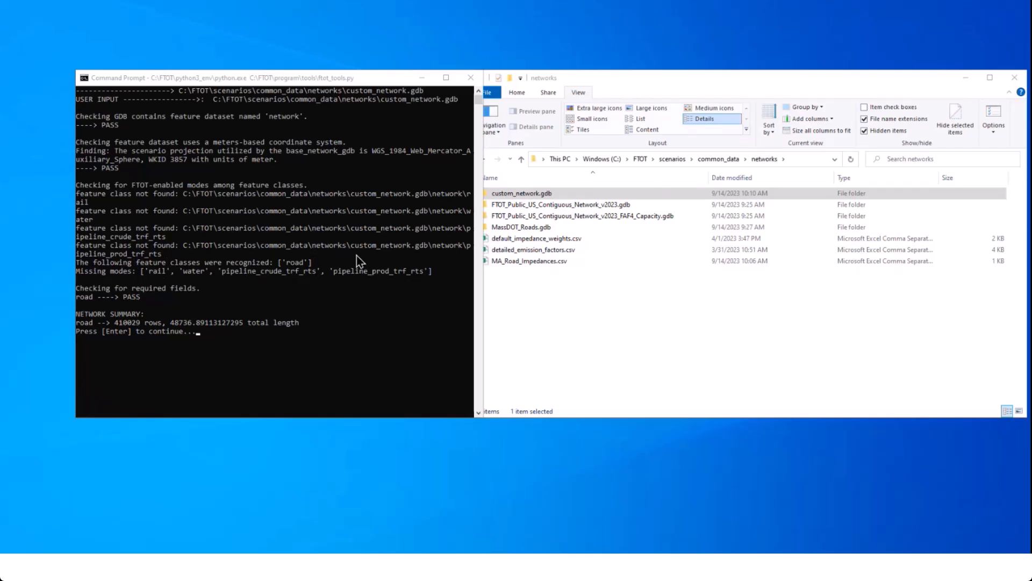
pyautogui.scroll(-1, 356, 256)
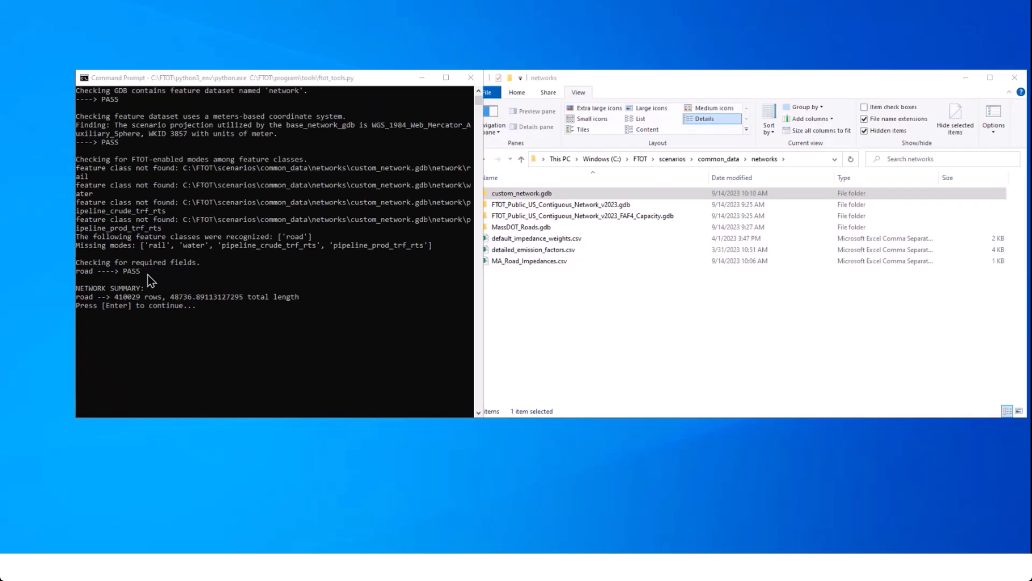
pyautogui.scroll(-1, 147, 275)
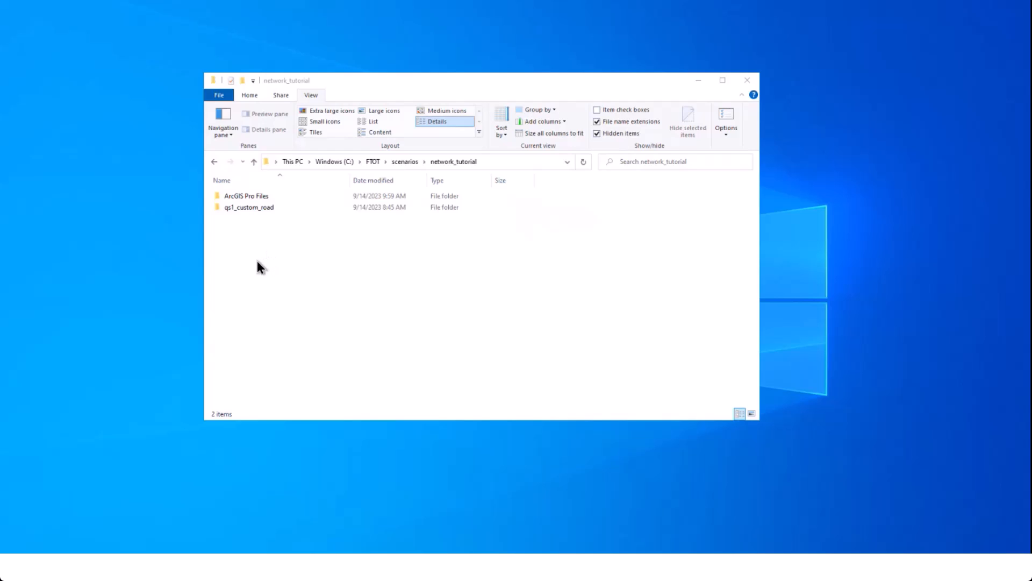
# Open scenario.xml from the qs1_custom_road folder in Notepad++ and locate its Base_Network_Gdb entry.
pyautogui.doubleClick(237, 208)
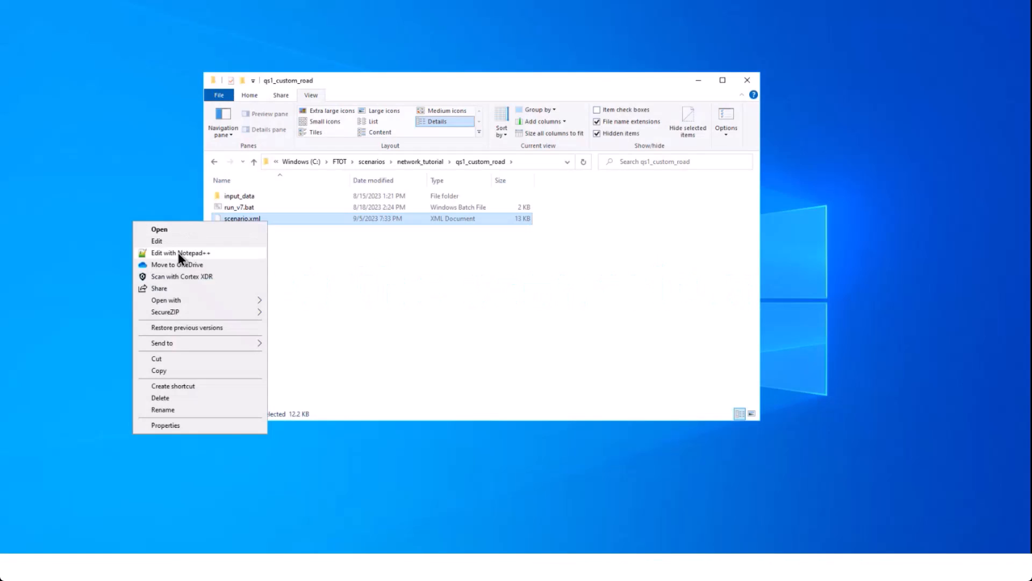
pyautogui.click(178, 253)
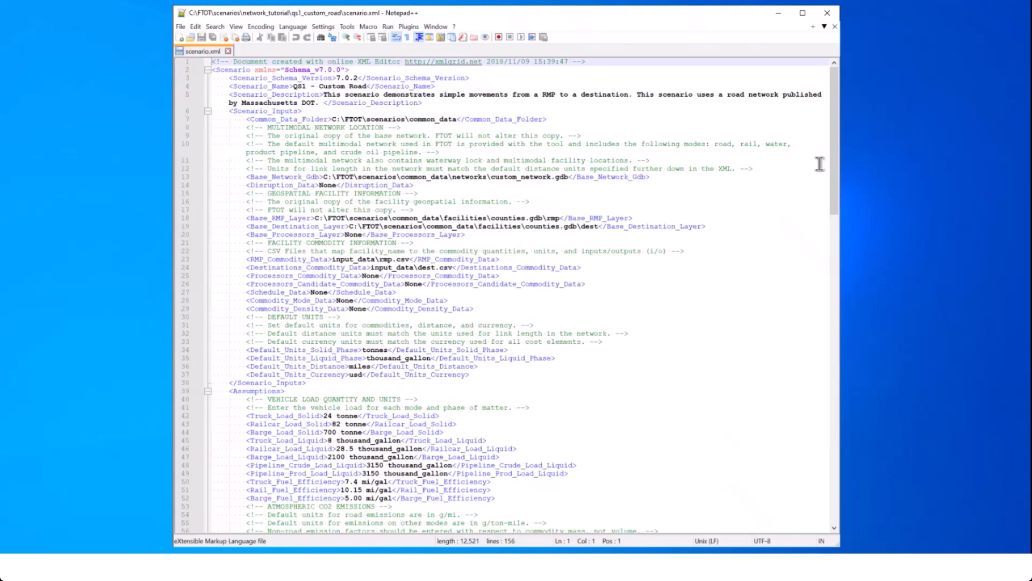
pyautogui.scroll(-1, 696, 162)
pyautogui.click(694, 150)
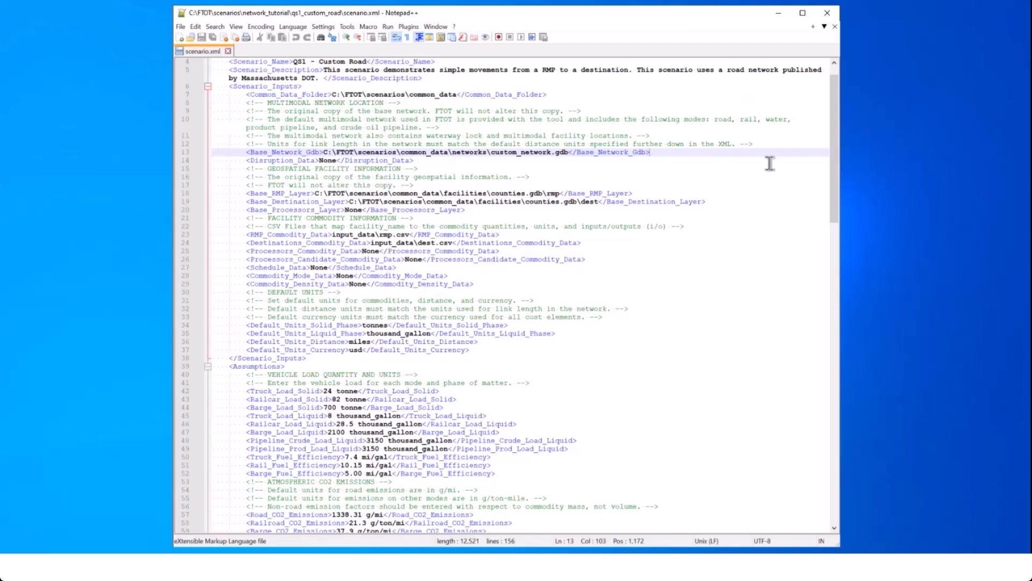
# Check the Default_Units_Distance entry in the default units section of scenario.xml.
pyautogui.scroll(-5, 762, 182)
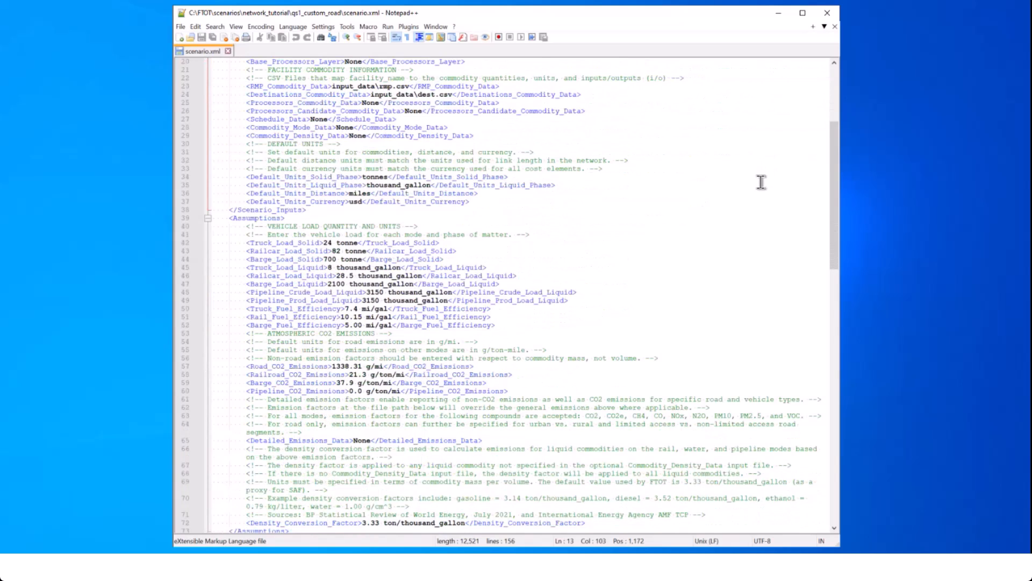
pyautogui.click(516, 201)
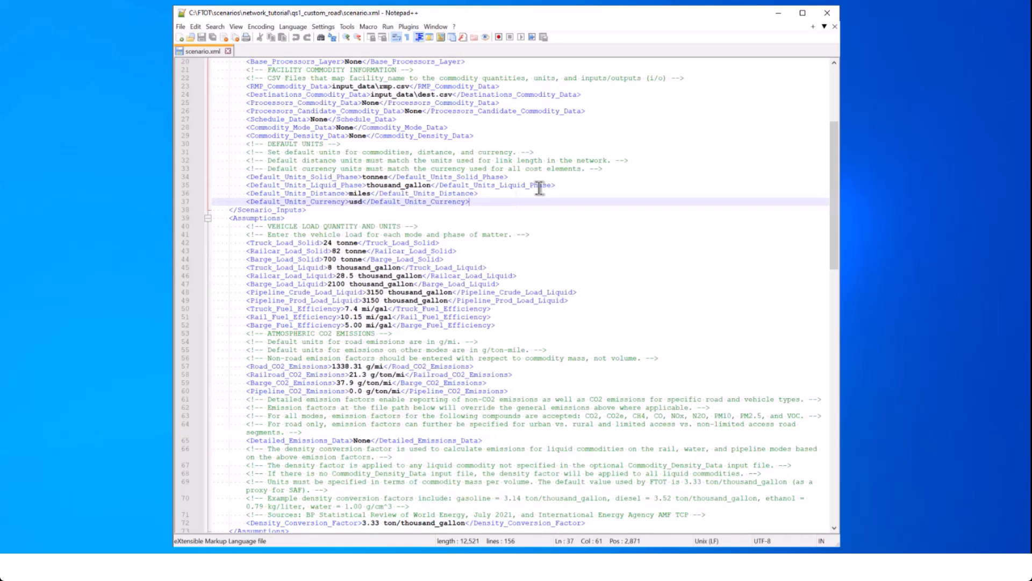
pyautogui.click(499, 192)
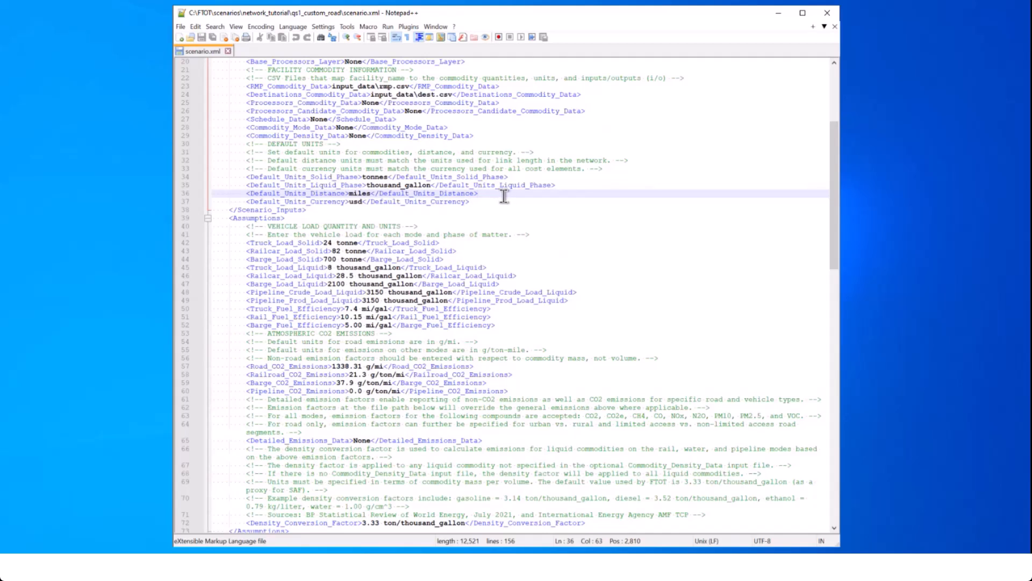
# Review the emissions settings, truck base costs and Impedance_Weights_Data file path in scenario.xml.
pyautogui.scroll(-2, 505, 199)
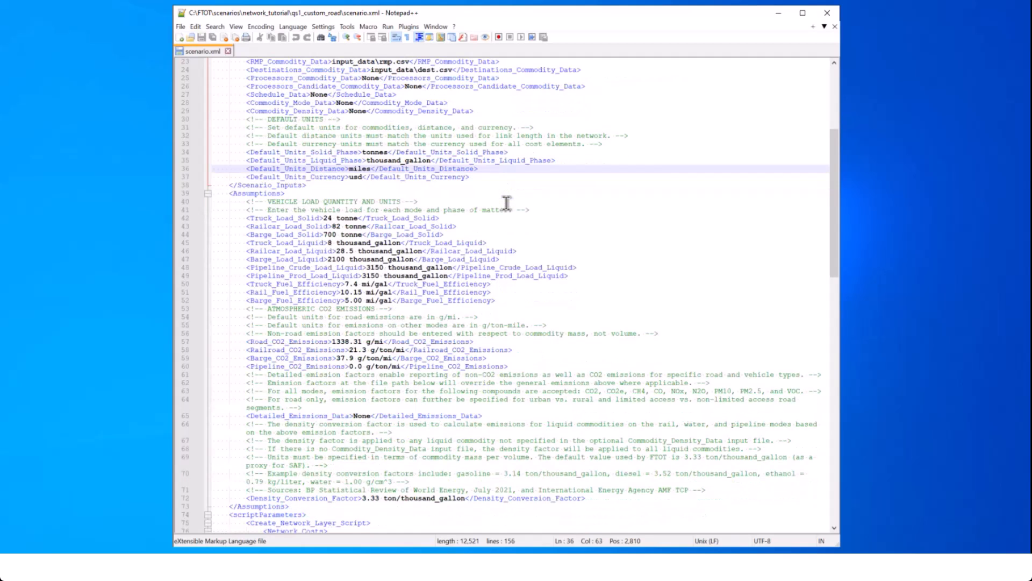
pyautogui.scroll(-7, 507, 203)
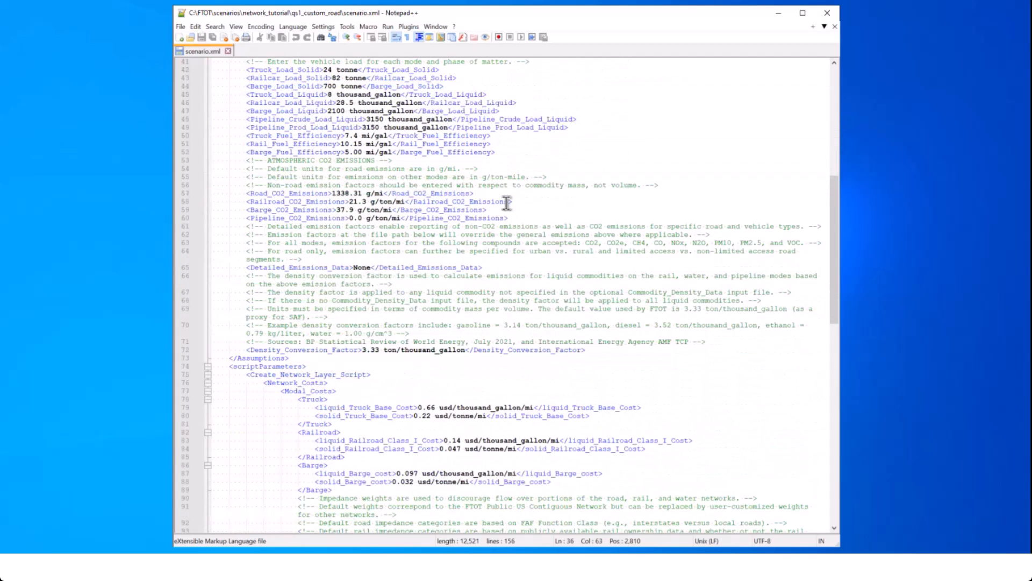
pyautogui.scroll(-1, 506, 203)
pyautogui.click(507, 195)
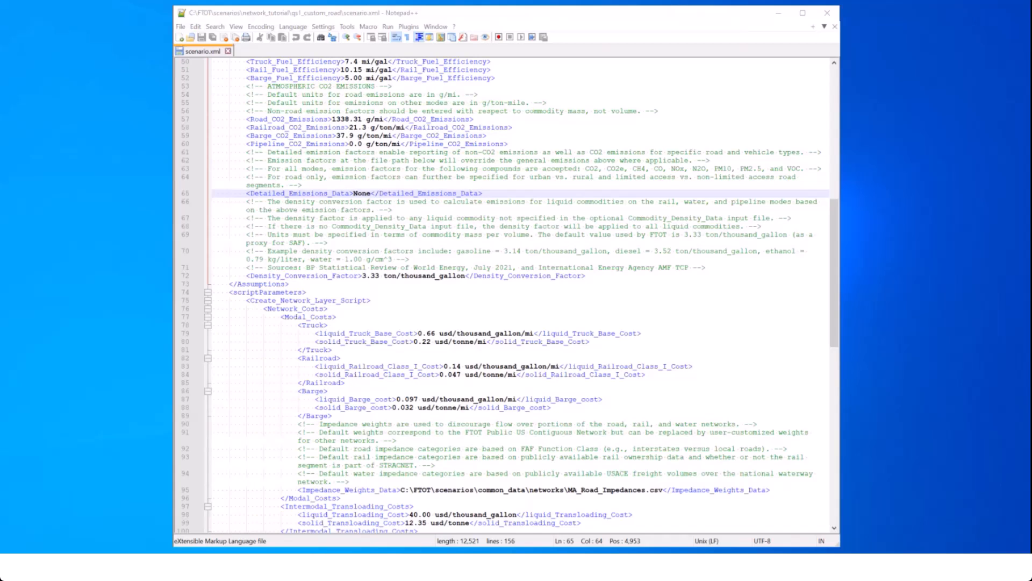
pyautogui.click(456, 344)
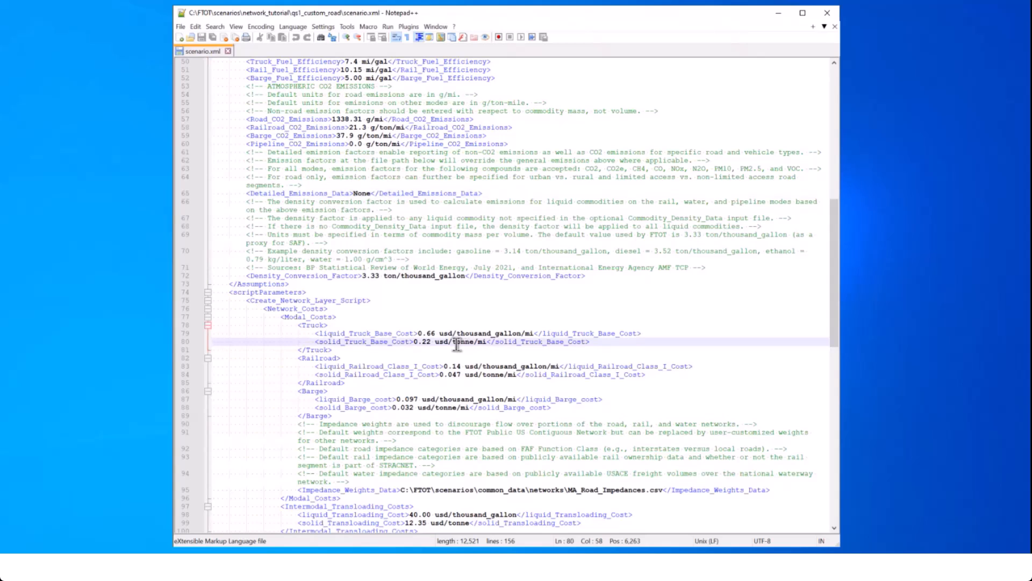
pyautogui.scroll(-8, 553, 246)
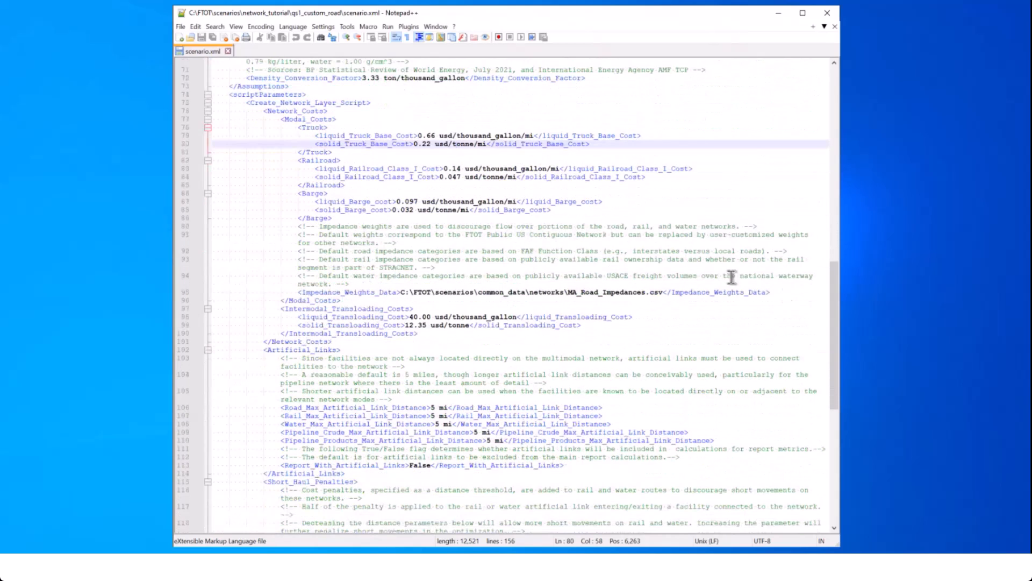
pyautogui.click(788, 293)
pyautogui.scroll(-1, 788, 293)
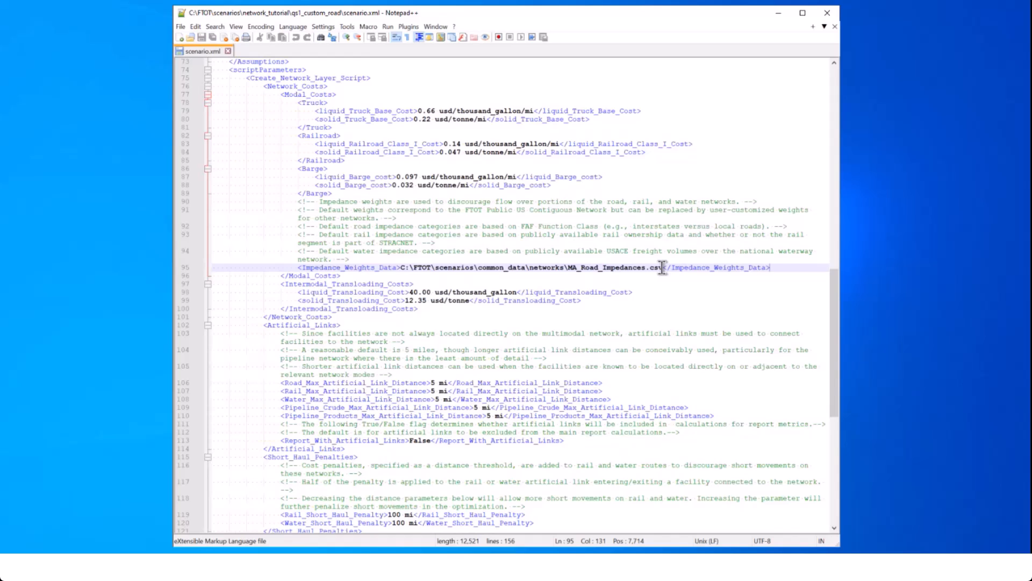
# Examine the Permitted_Modes flags for road, rail, water and pipelines in the route optimization section.
pyautogui.scroll(-6, 663, 267)
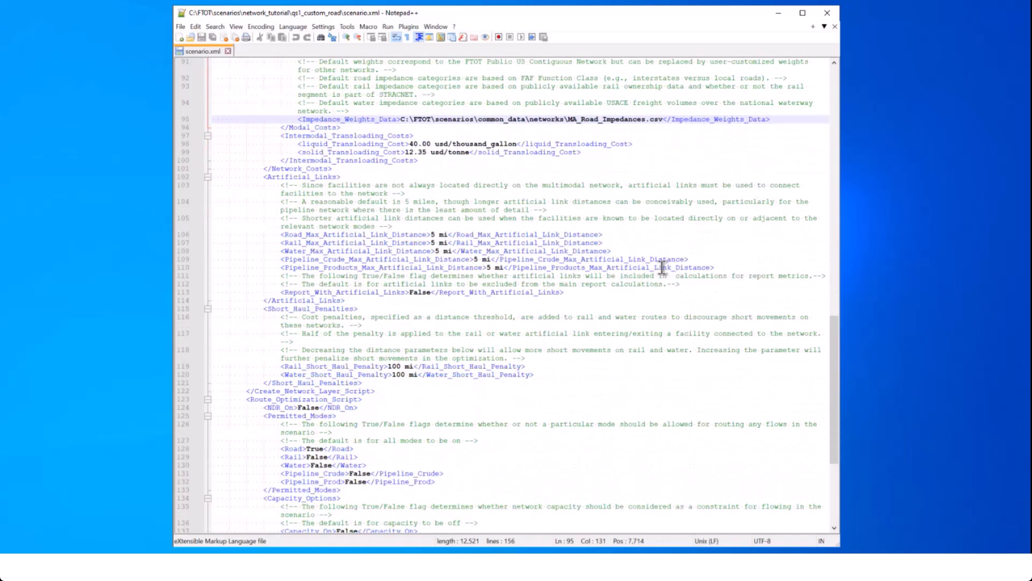
pyautogui.scroll(-5, 663, 267)
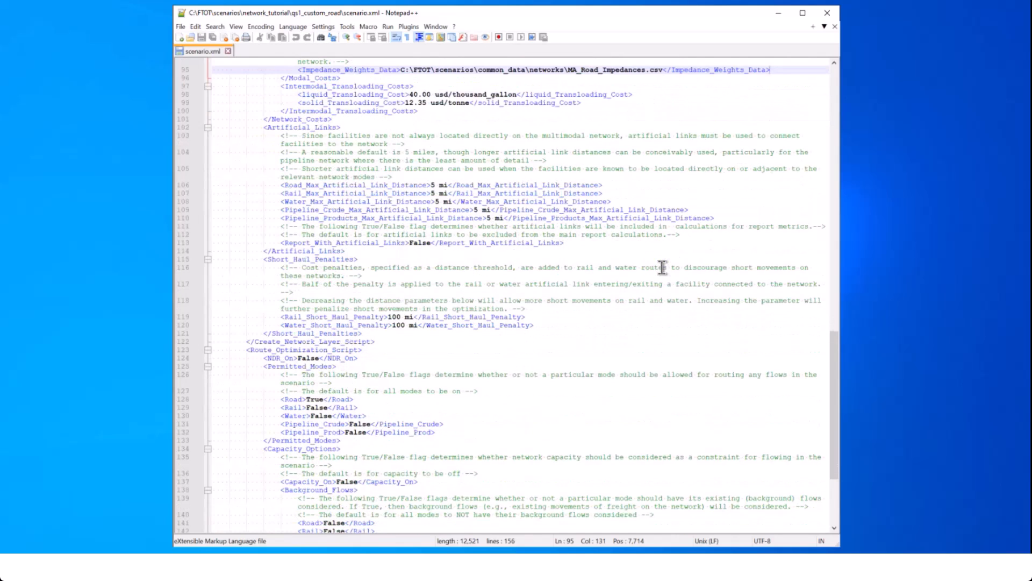
pyautogui.scroll(-1, 662, 267)
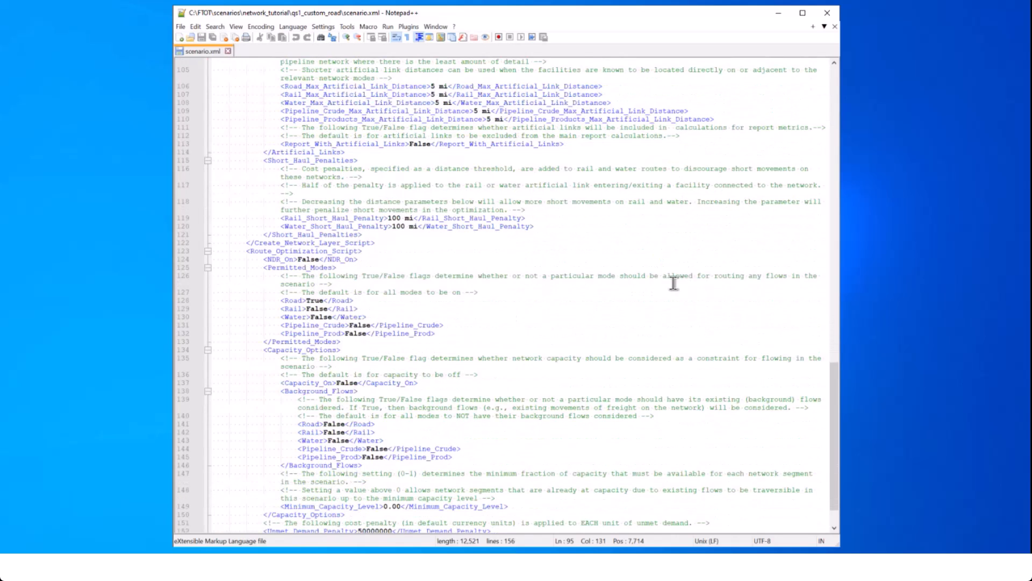
pyautogui.click(407, 275)
pyautogui.click(406, 267)
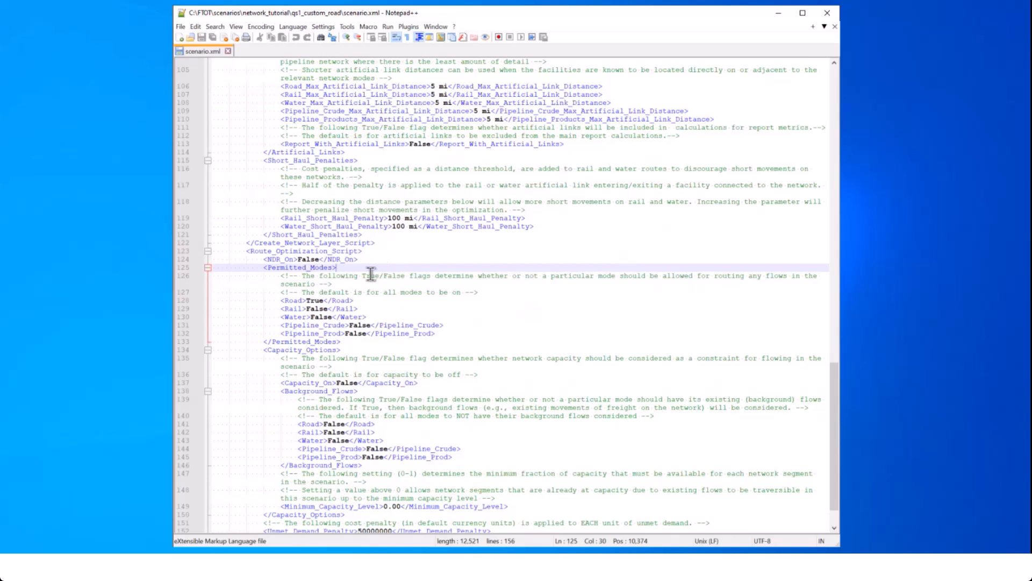
pyautogui.click(343, 300)
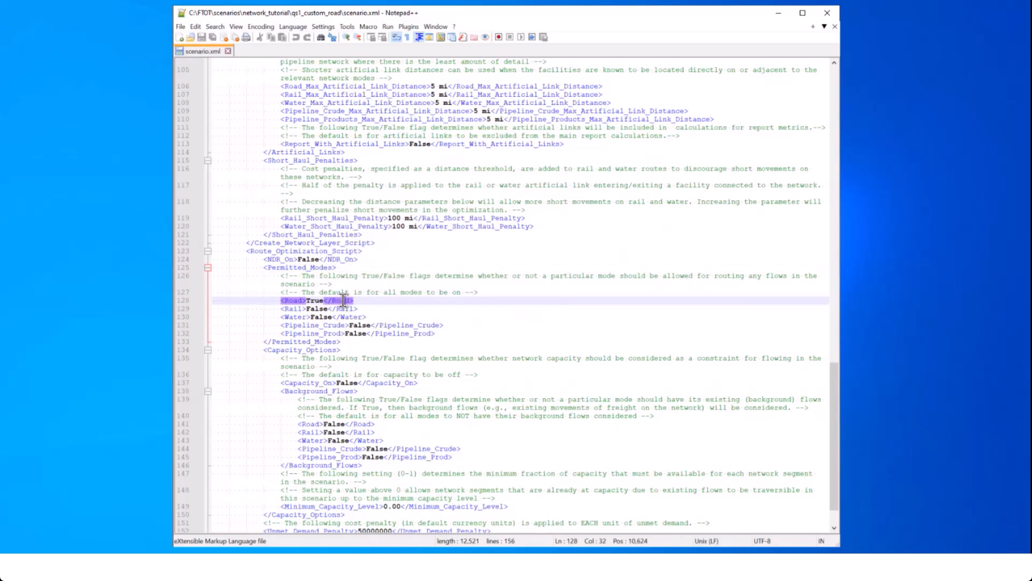
pyautogui.click(368, 300)
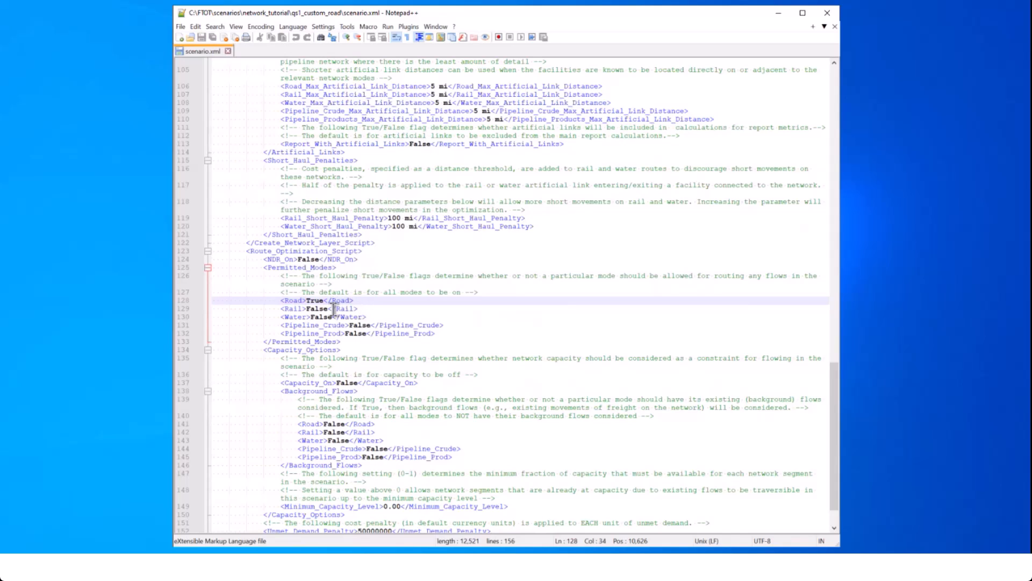
pyautogui.click(436, 334)
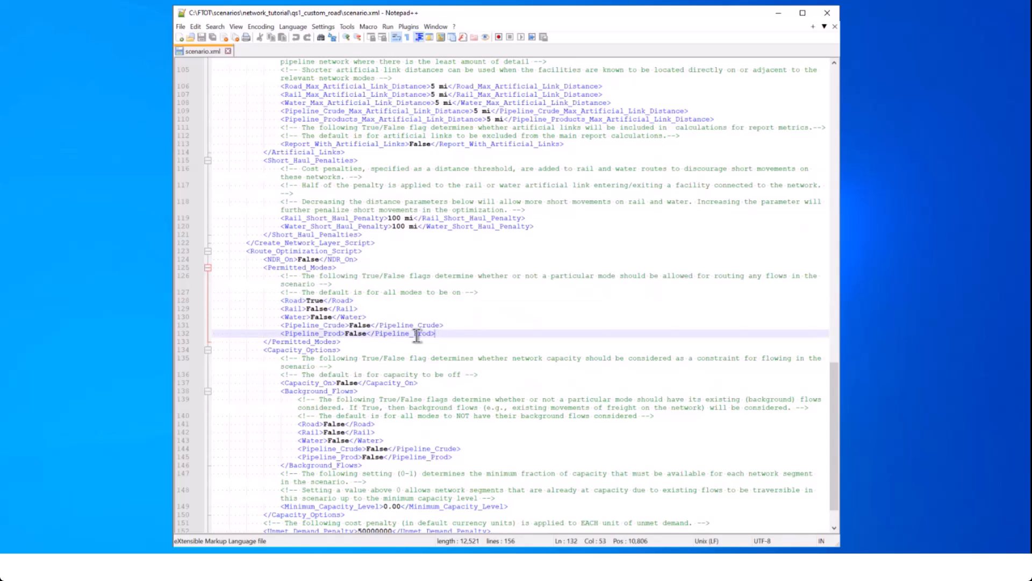
pyautogui.click(325, 300)
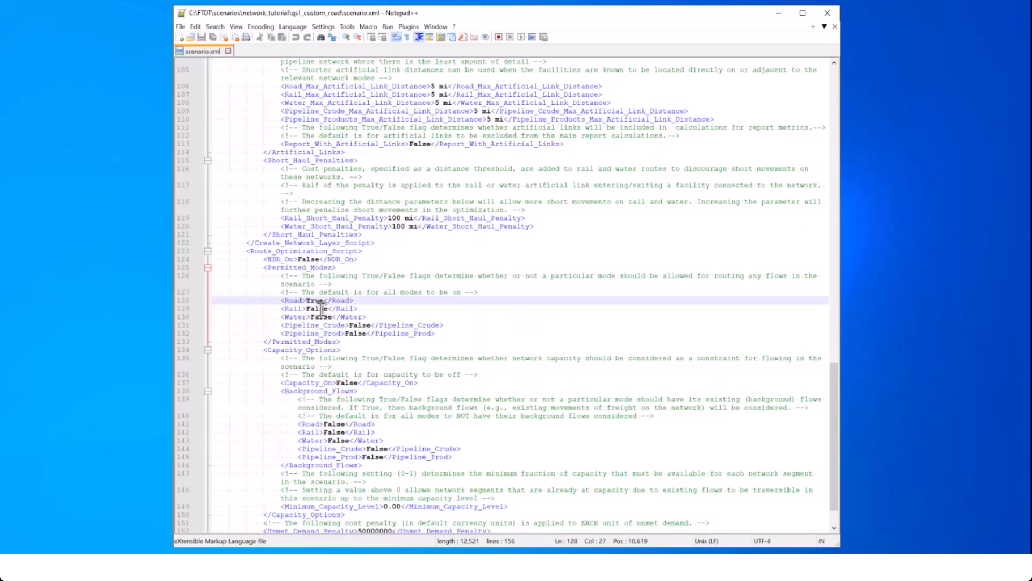
pyautogui.click(464, 335)
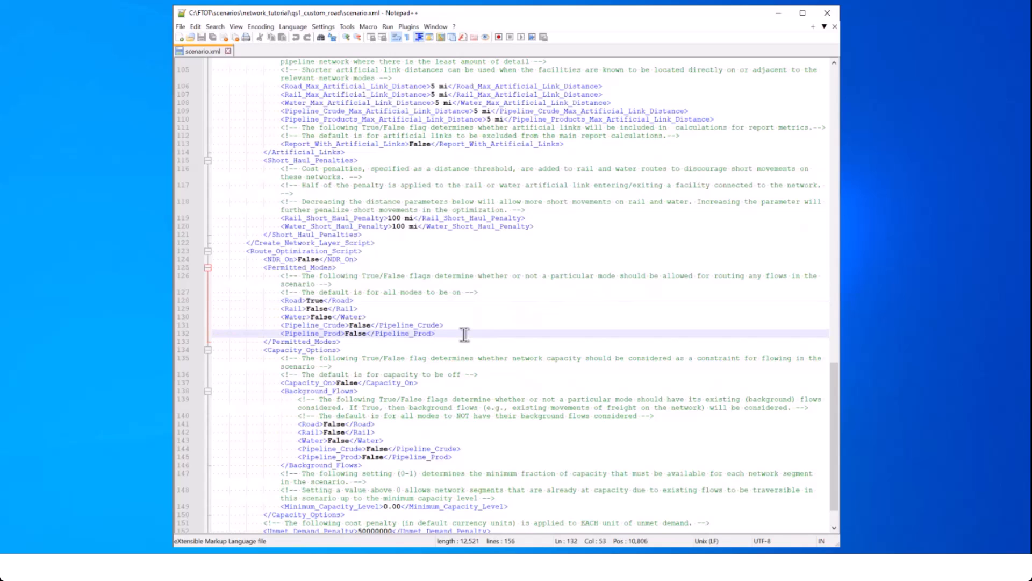
pyautogui.scroll(2, 464, 335)
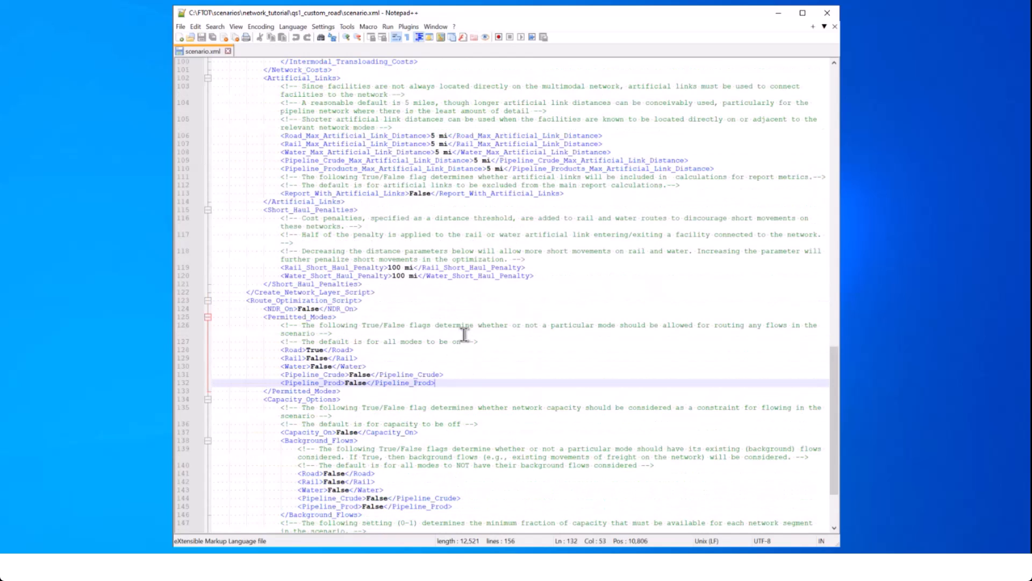
# Check the Road_Max_Artificial_Link_Distance entry in the artificial links section of scenario.xml.
pyautogui.scroll(1, 464, 335)
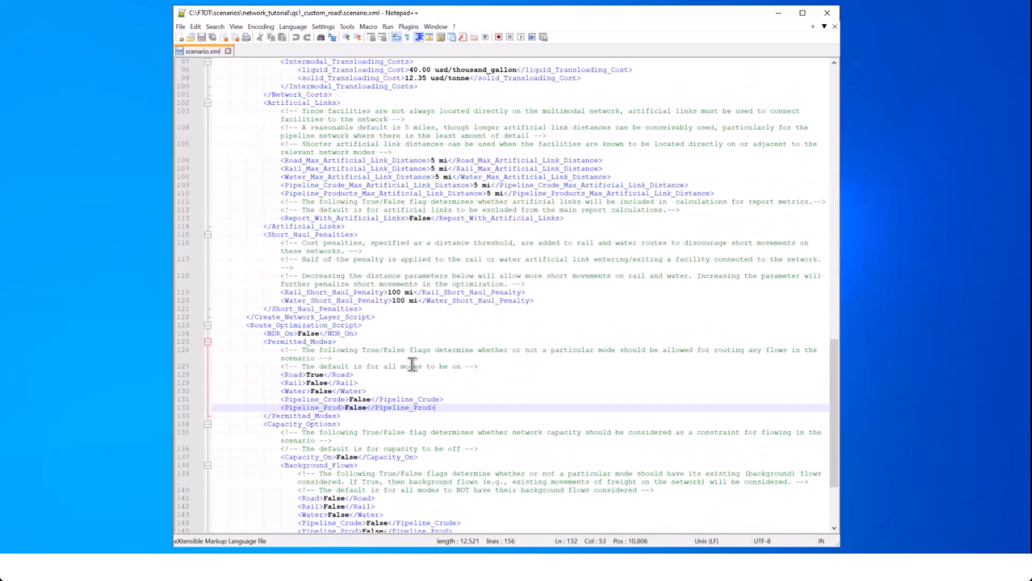
pyautogui.scroll(2, 474, 247)
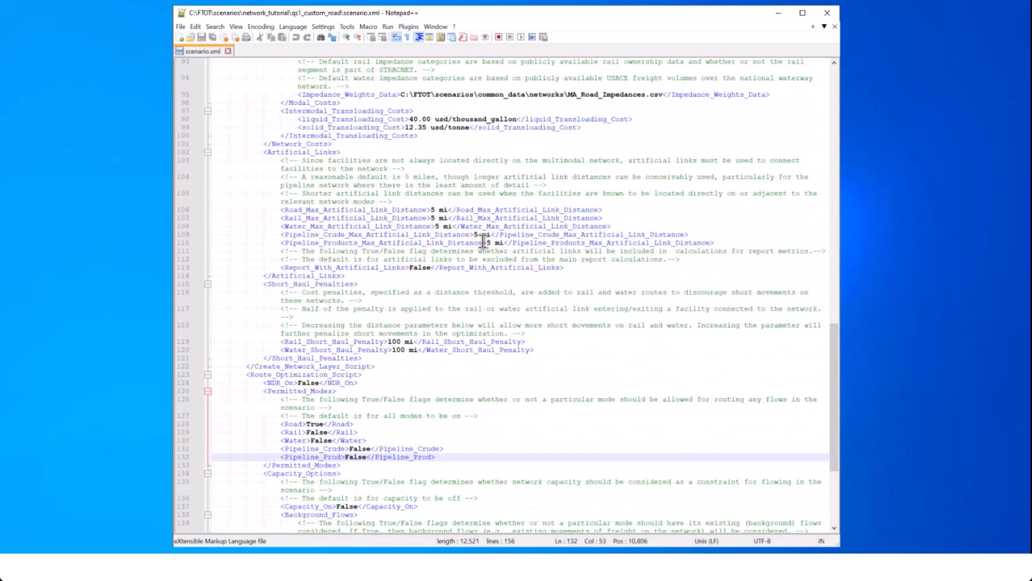
pyautogui.click(423, 210)
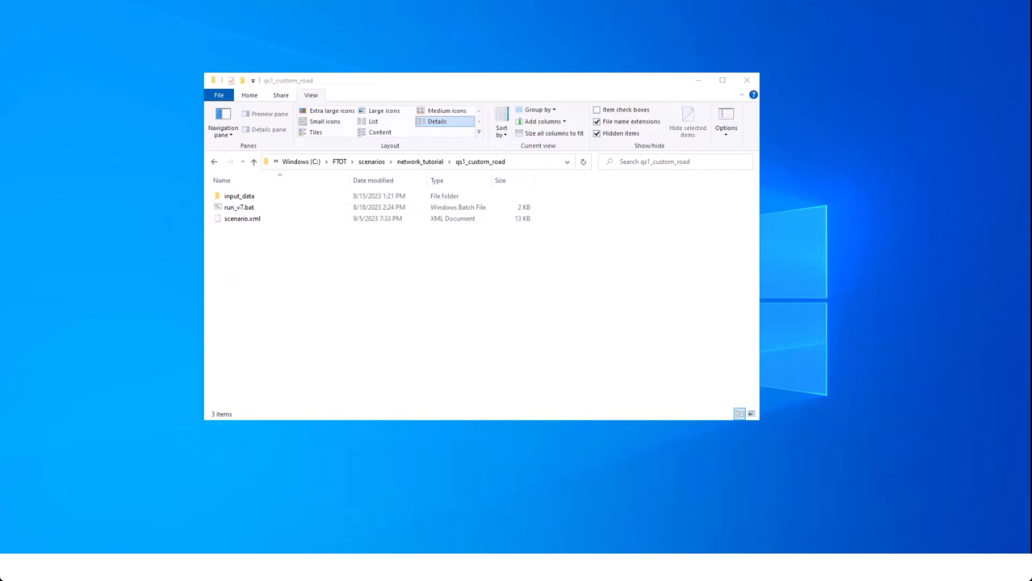
# Arrange Command Prompt beside the qs1_custom_road folder in File Explorer and run the scenario's run_v7.bat from the prompt.
pyautogui.moveTo(406, 83); pyautogui.dragTo(313, 83)
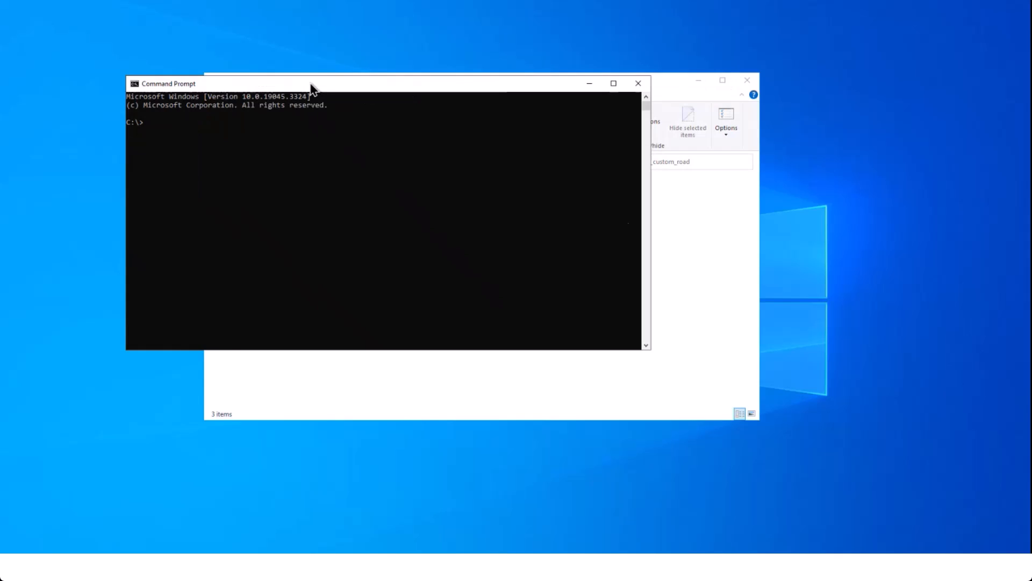
pyautogui.click(699, 260)
pyautogui.moveTo(655, 76); pyautogui.dragTo(799, 70)
pyautogui.moveTo(419, 90); pyautogui.dragTo(365, 122)
pyautogui.moveTo(596, 209); pyautogui.dragTo(467, 207)
pyautogui.moveTo(569, 185); pyautogui.dragTo(255, 208)
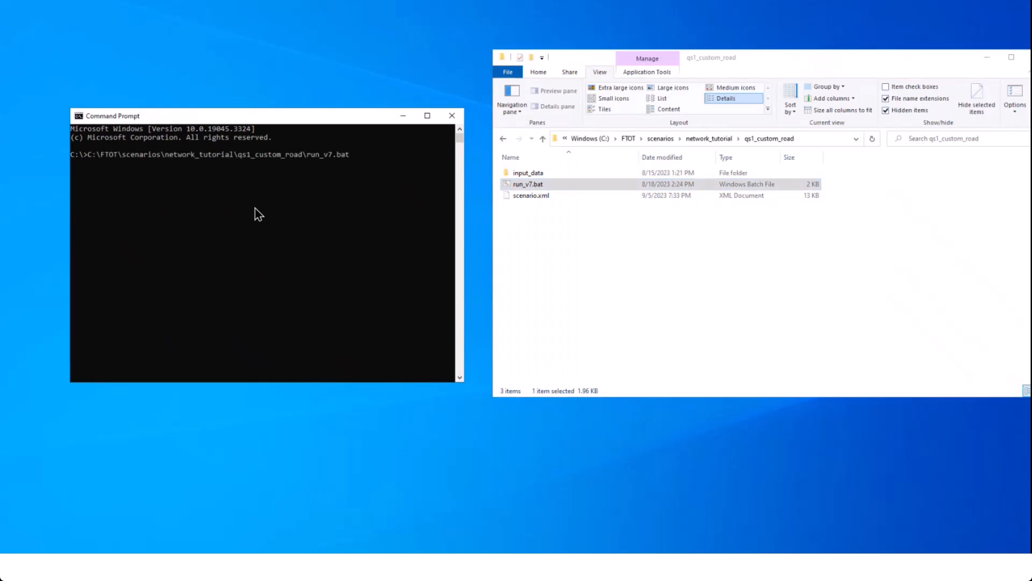
pyautogui.press('Return')
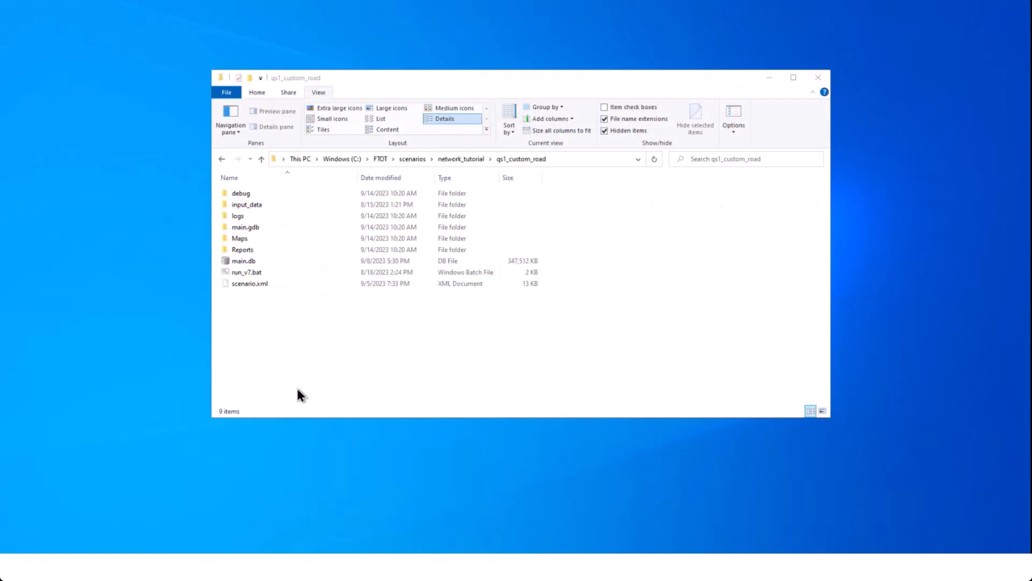
# In the scenario's Maps output, view 01_S_Step_default_basemap.png and the 04a final optimal routes with commodity flow map from the default basemap folder.
pyautogui.doubleClick(257, 238)
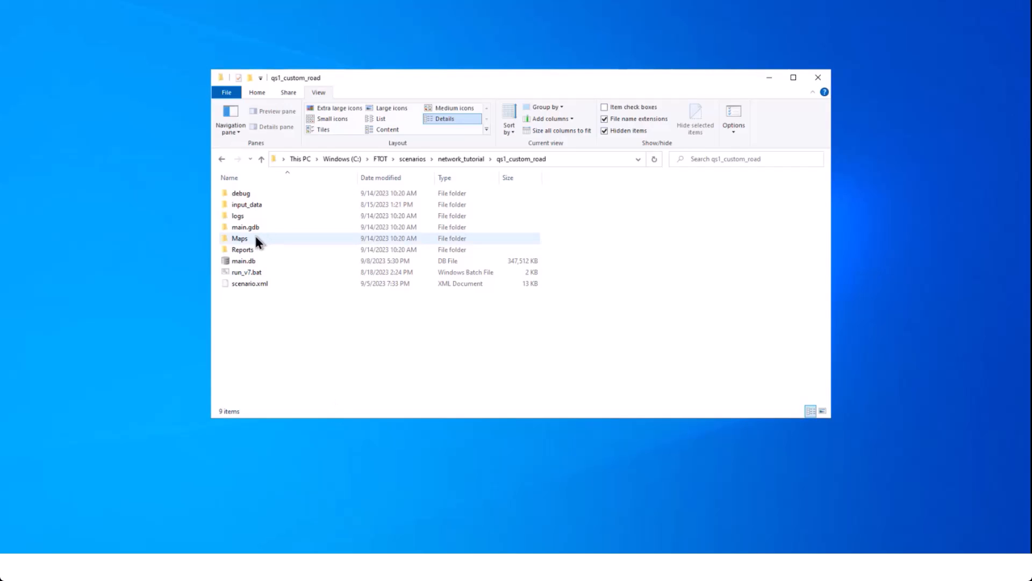
pyautogui.doubleClick(259, 193)
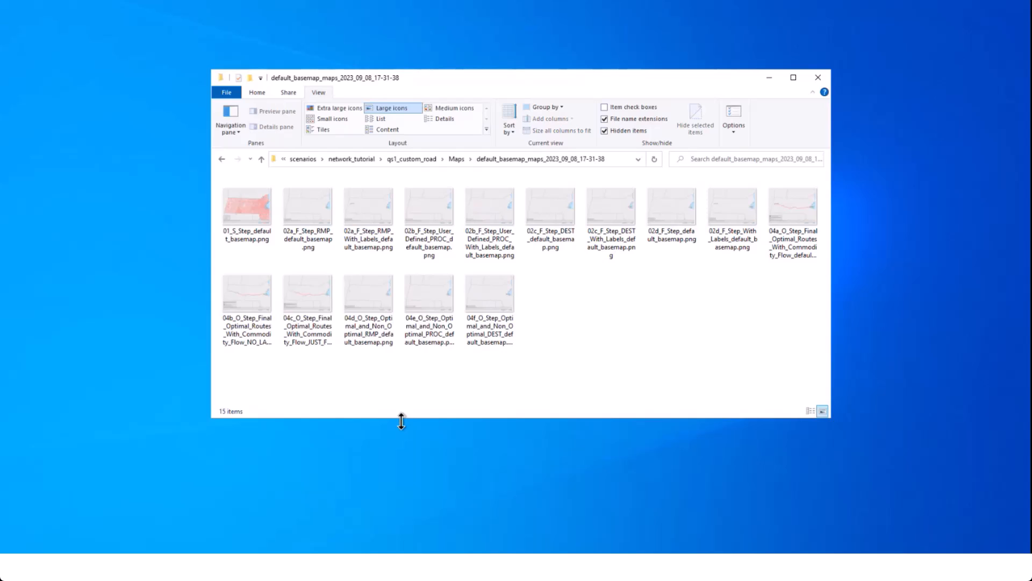
pyautogui.click(245, 211)
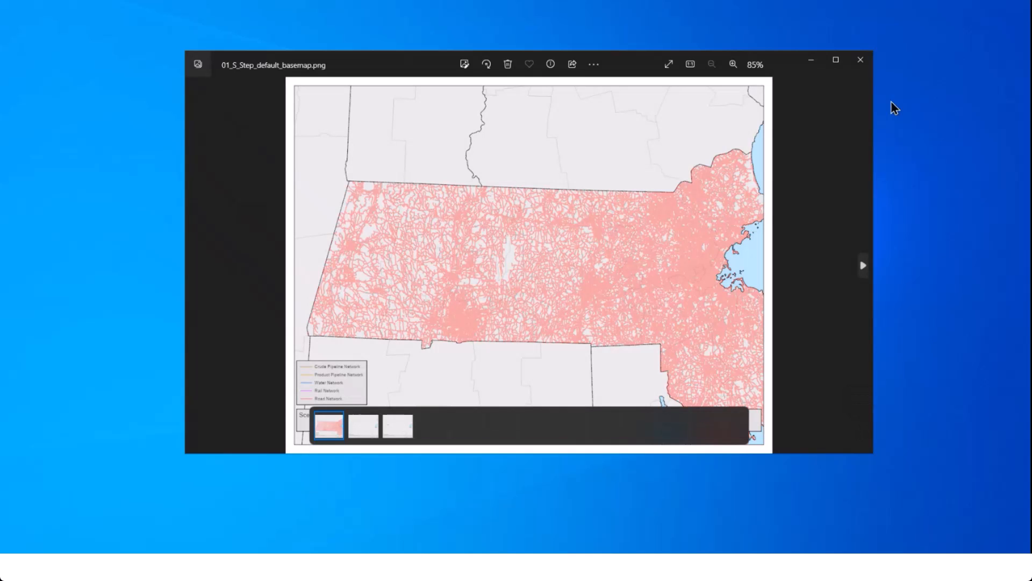
pyautogui.click(860, 60)
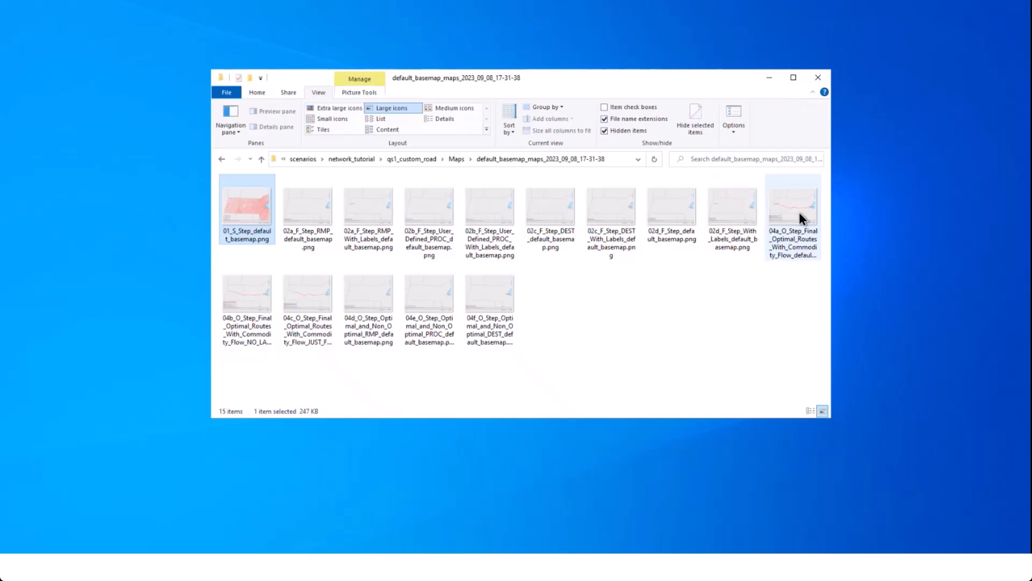
pyautogui.doubleClick(809, 214)
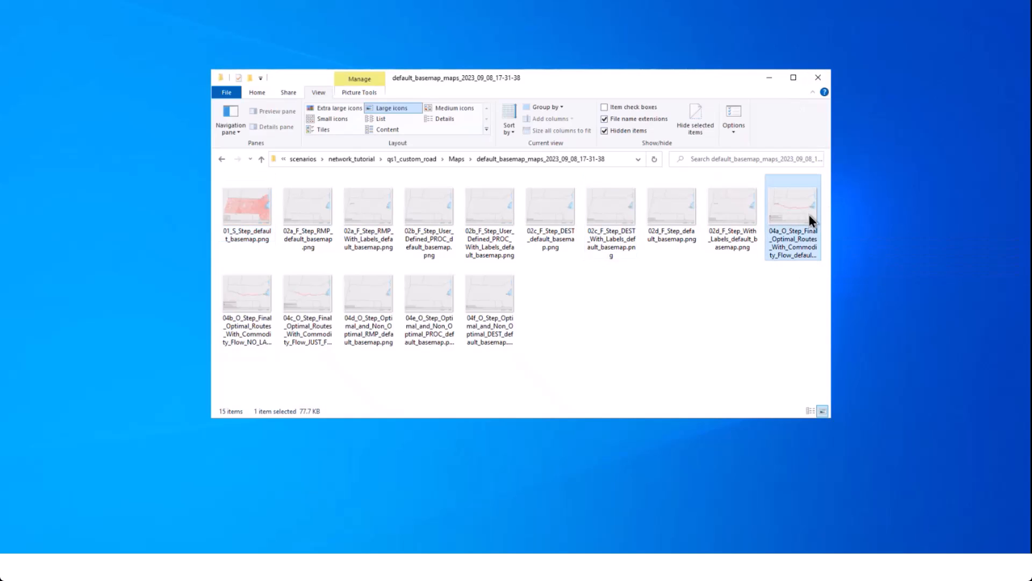